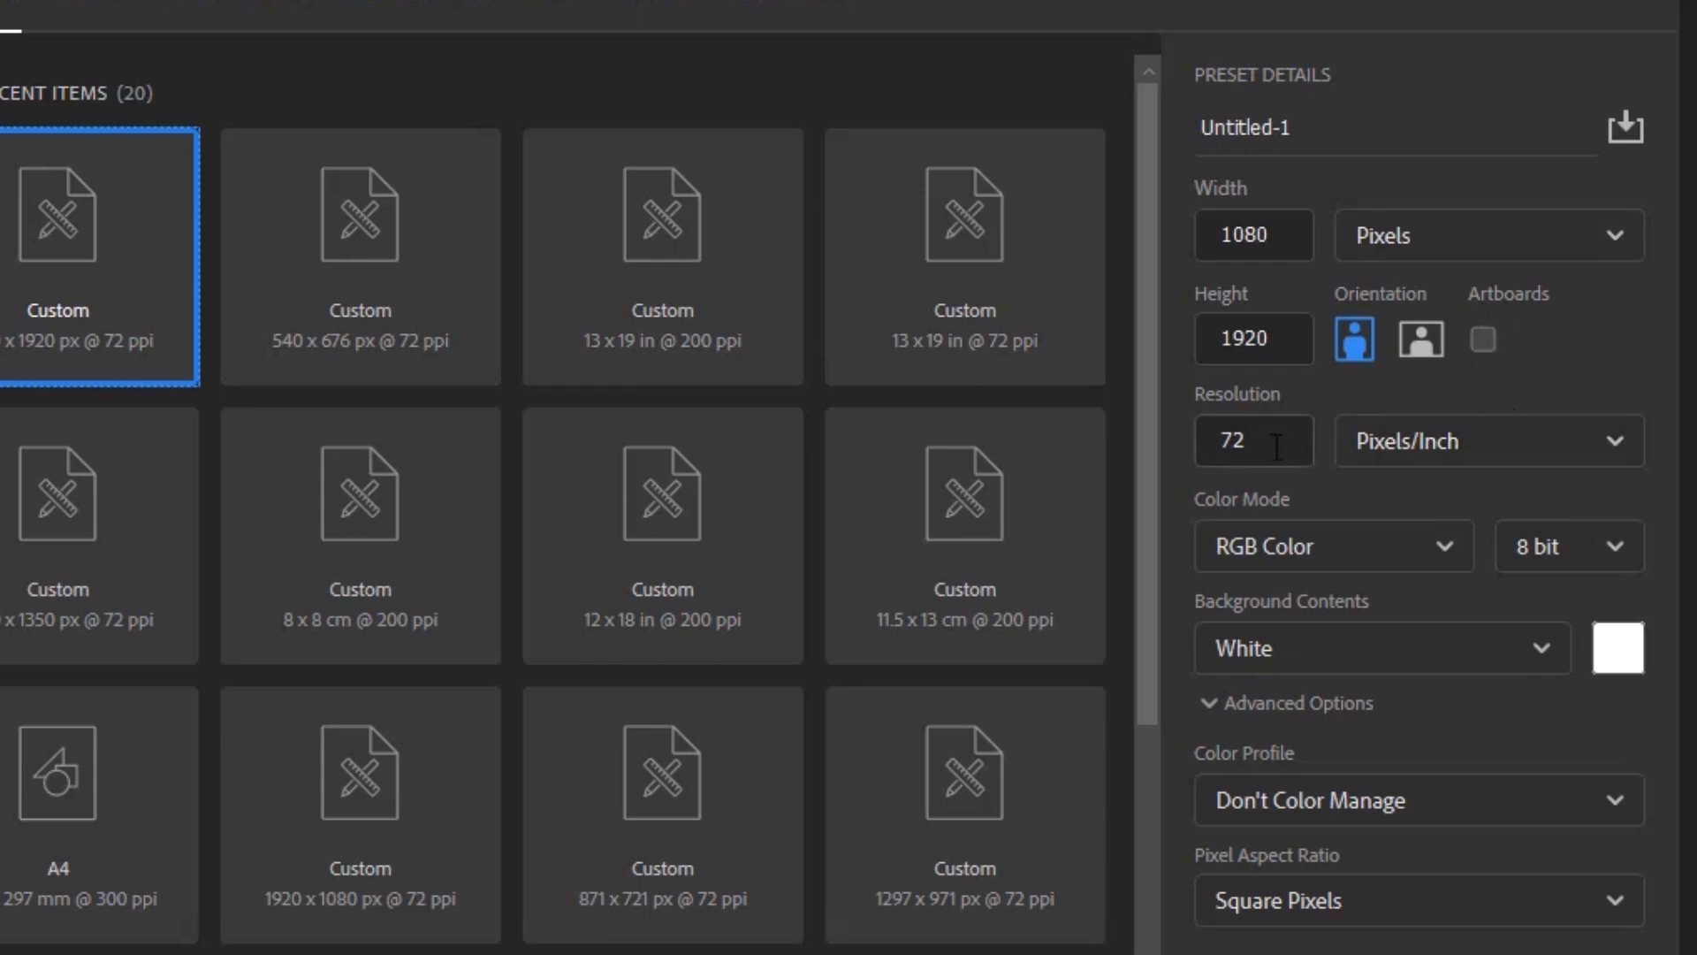
Check the colour modes offered for a new document and close the dialog without creating one.
click(1430, 562)
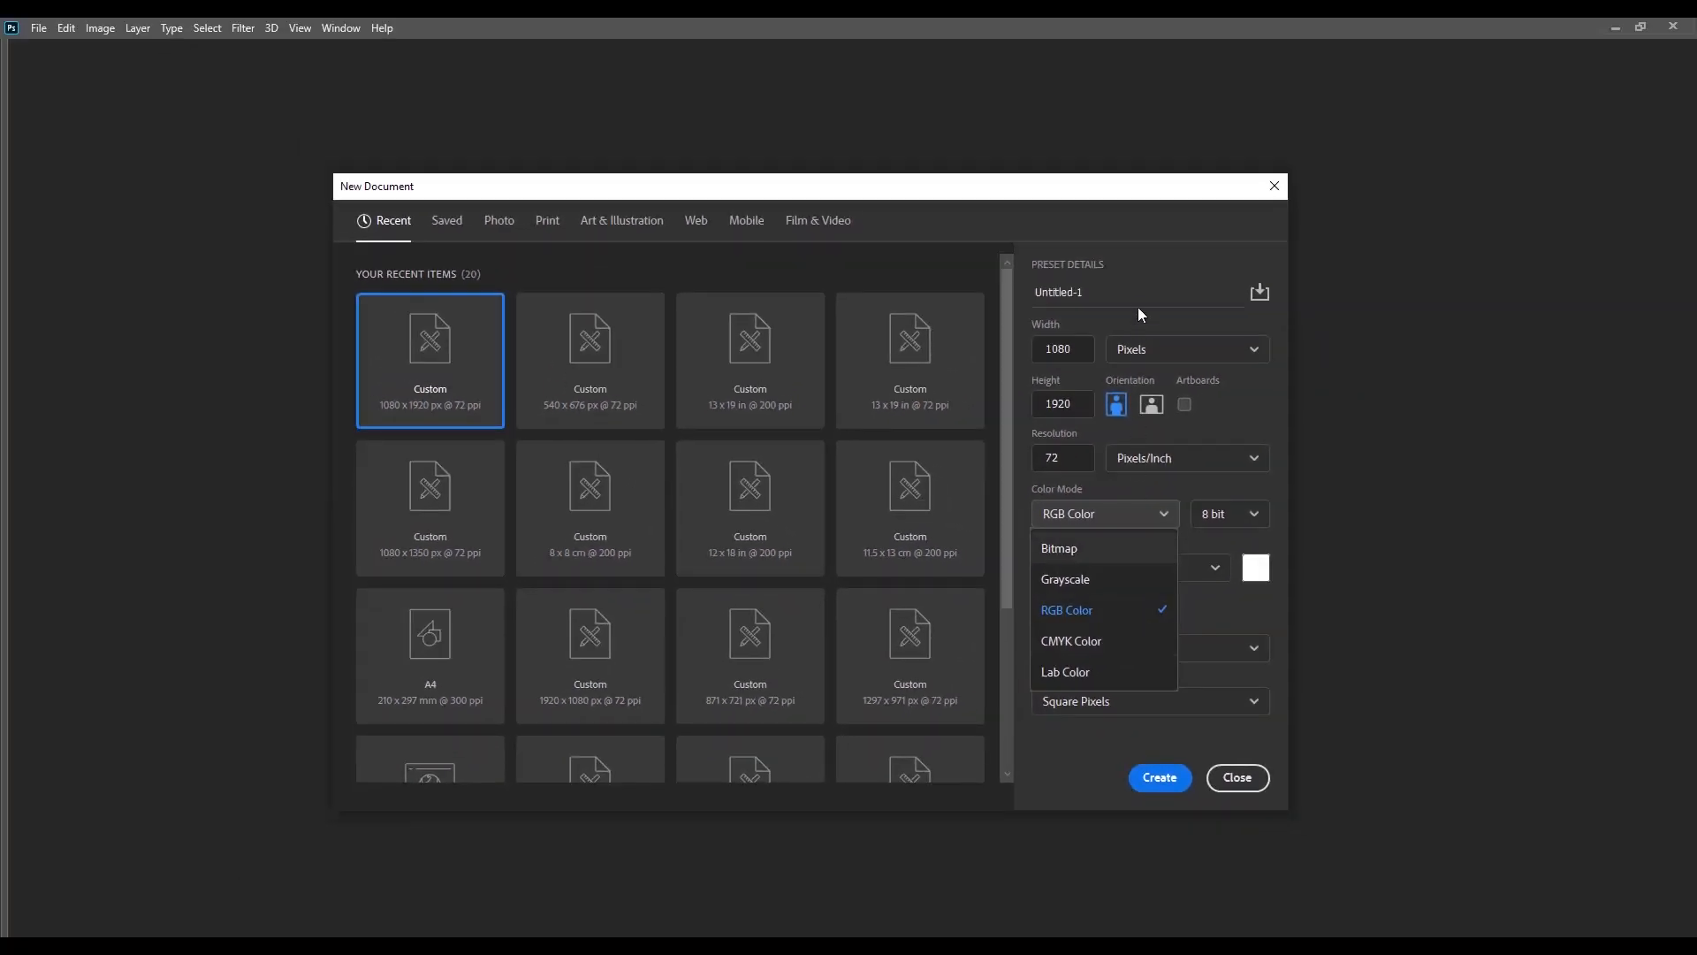
click(1236, 778)
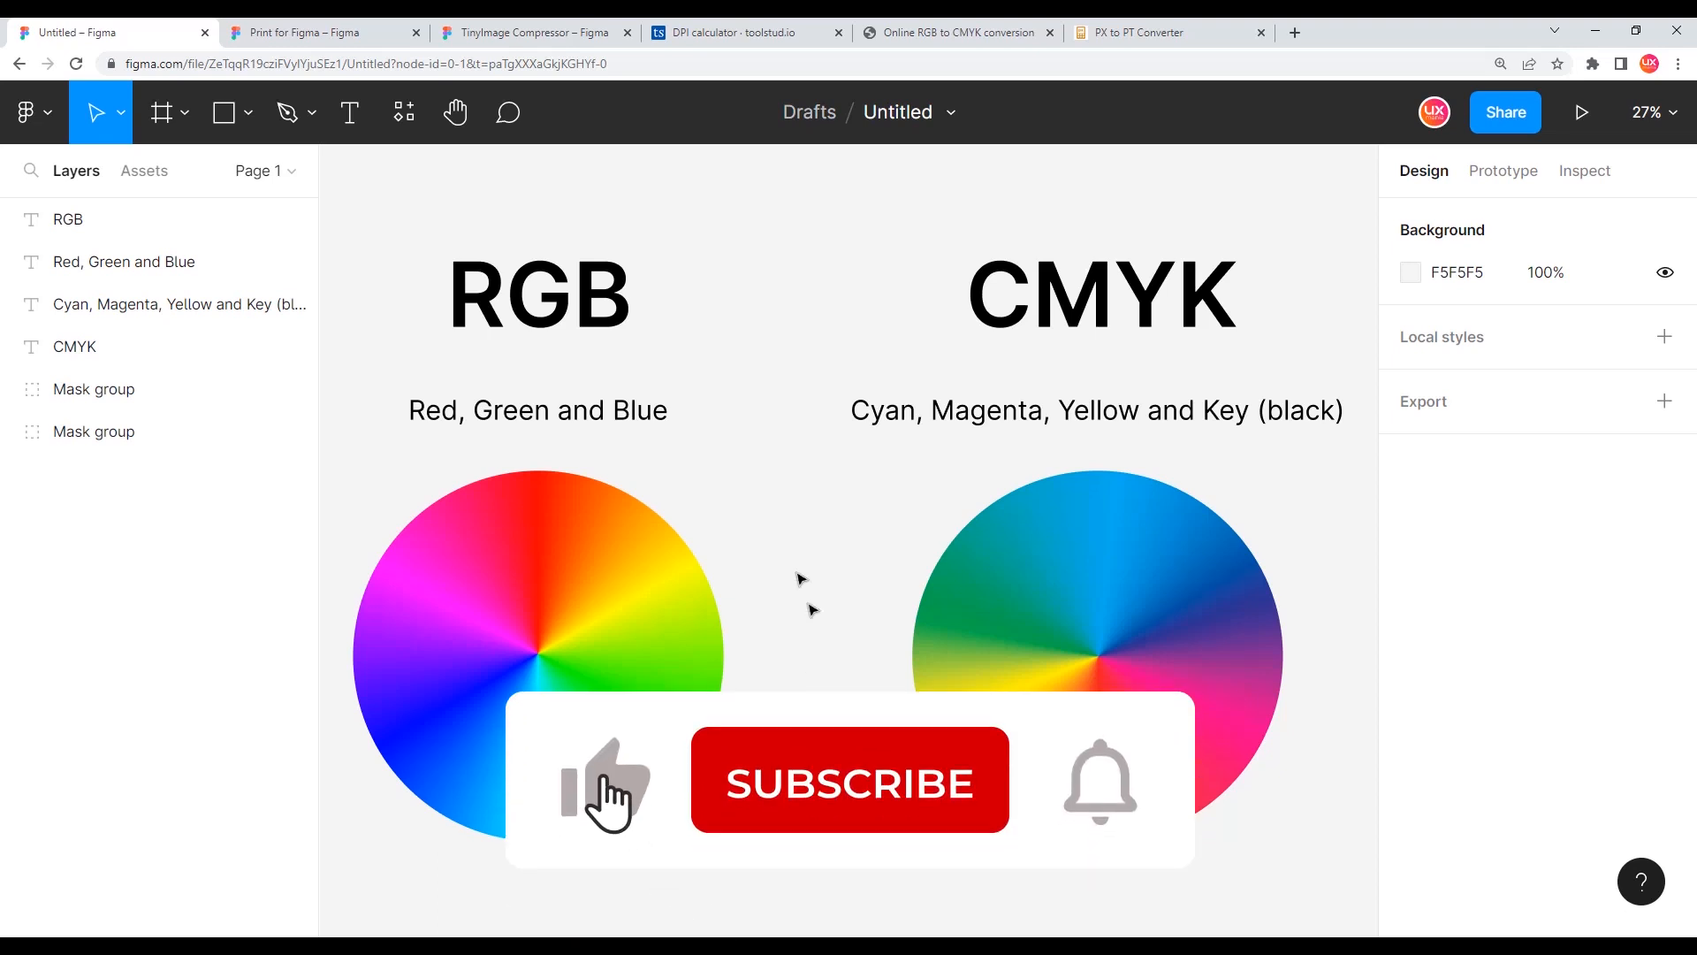
scroll(685, 487, down, 5)
drag(791, 346, 686, 310)
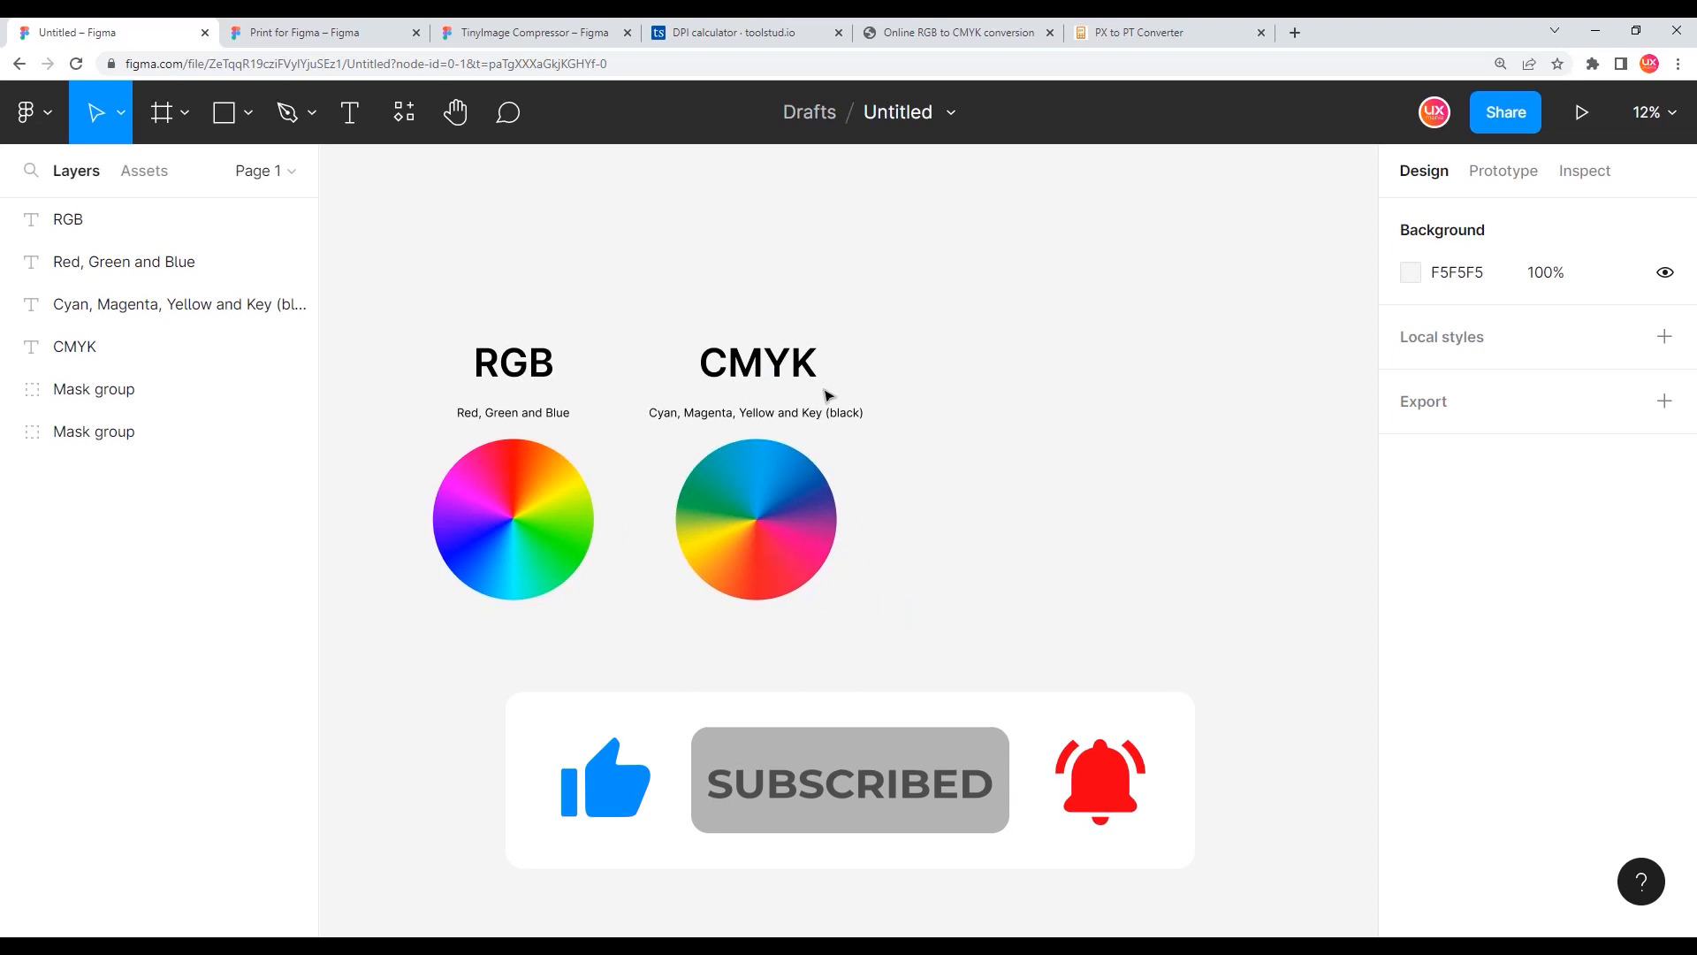
scroll(919, 486, right, 2)
scroll(919, 486, down, 1)
scroll(828, 472, down, 2)
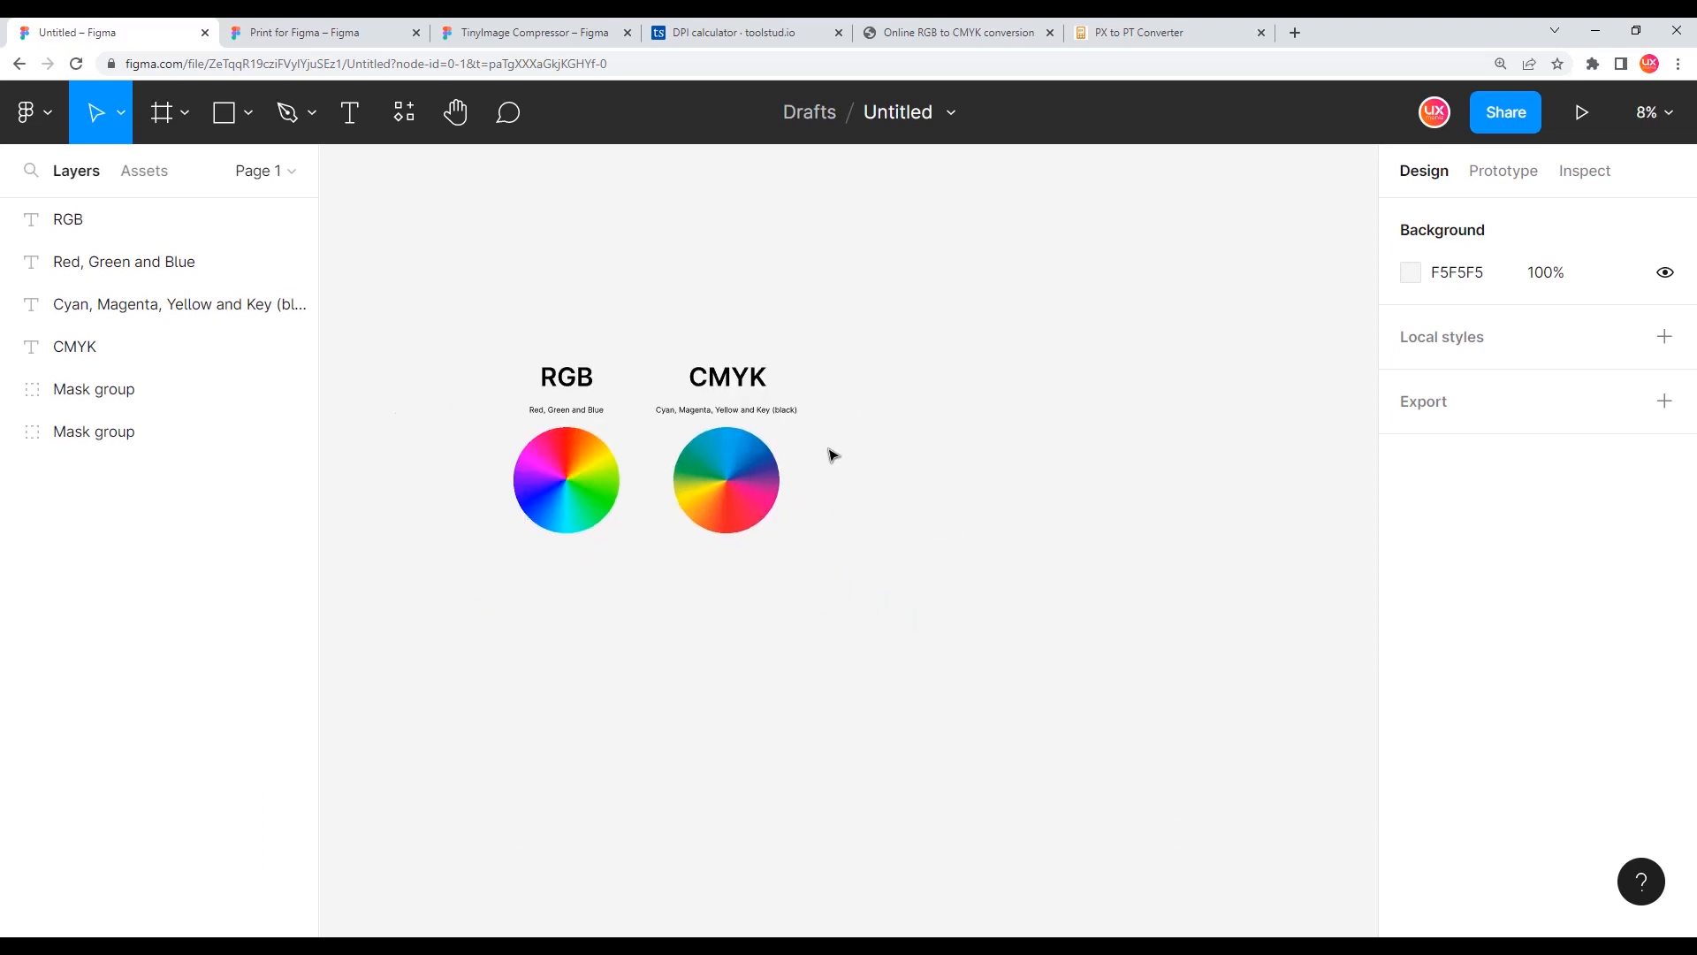
scroll(849, 477, right, 2)
scroll(849, 478, up, 1)
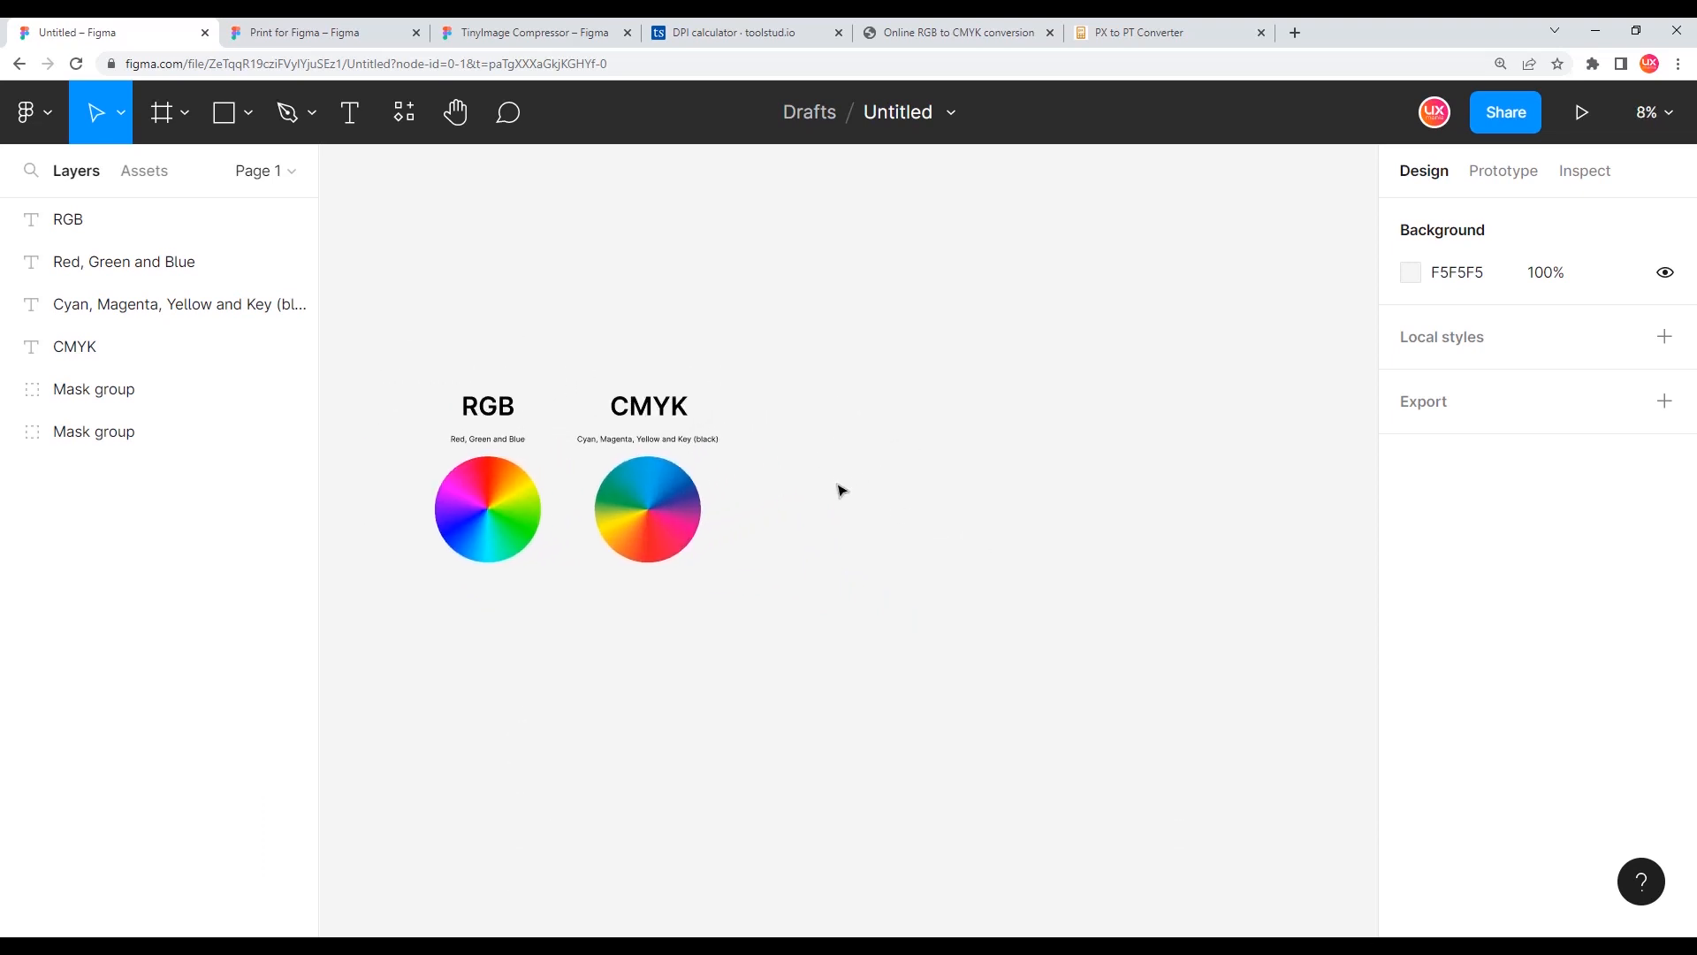
drag(855, 454, 804, 483)
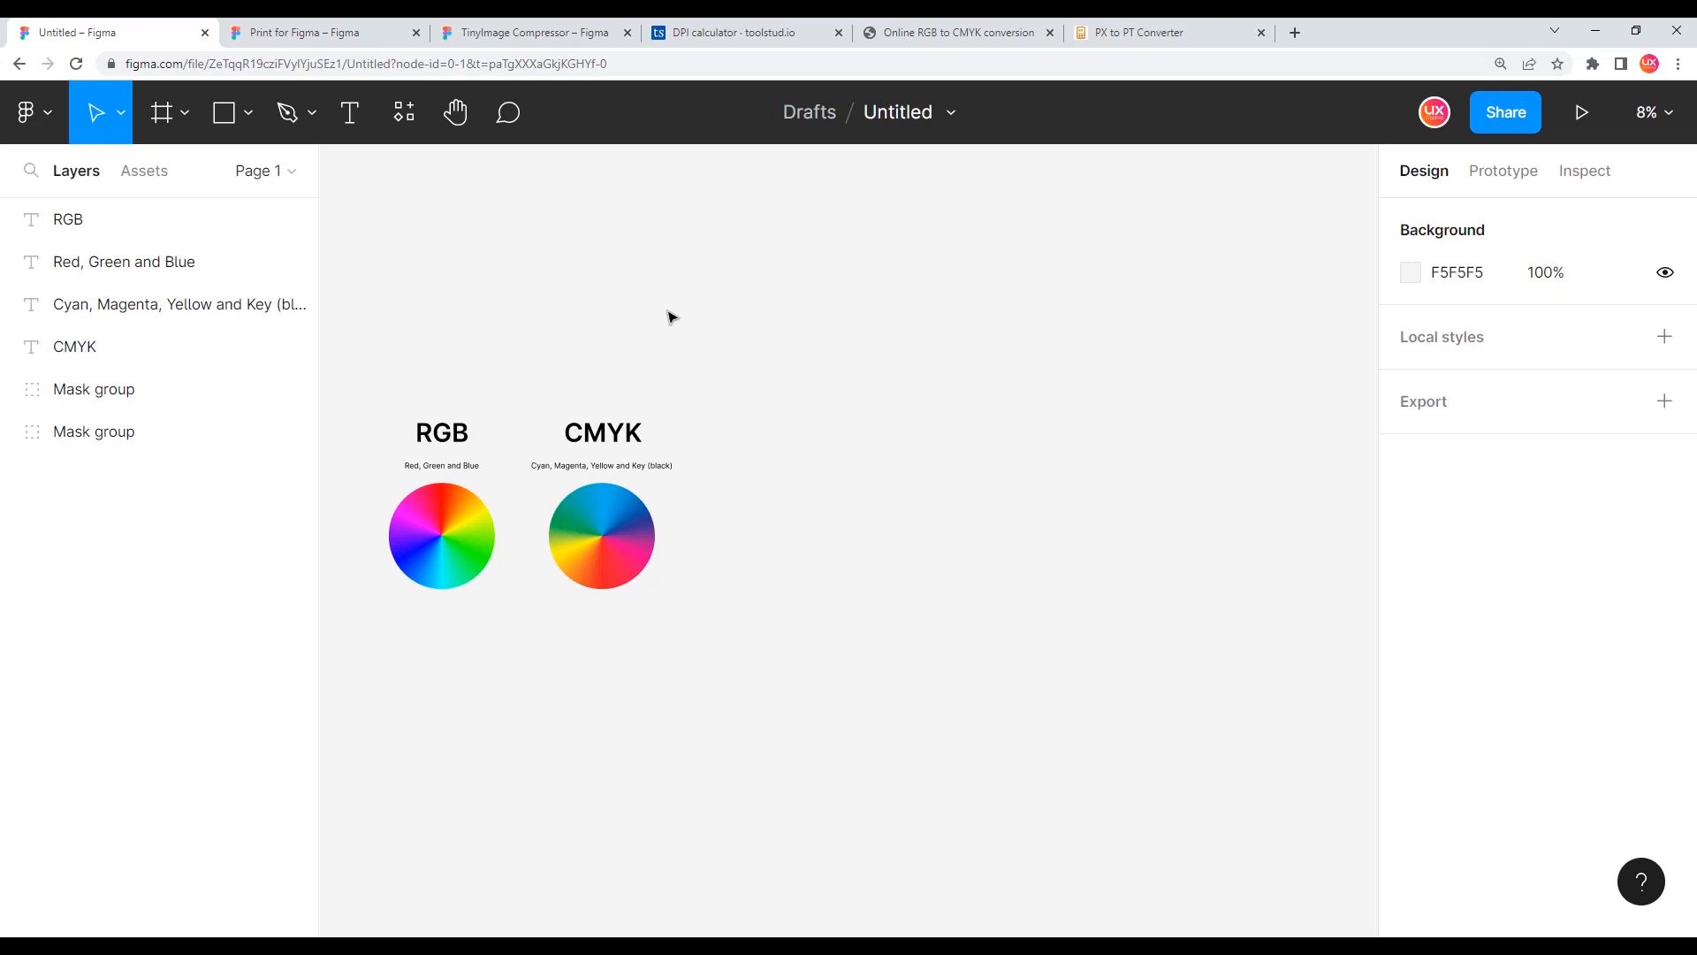
Examine the Paper size presets available for a new frame.
click(165, 114)
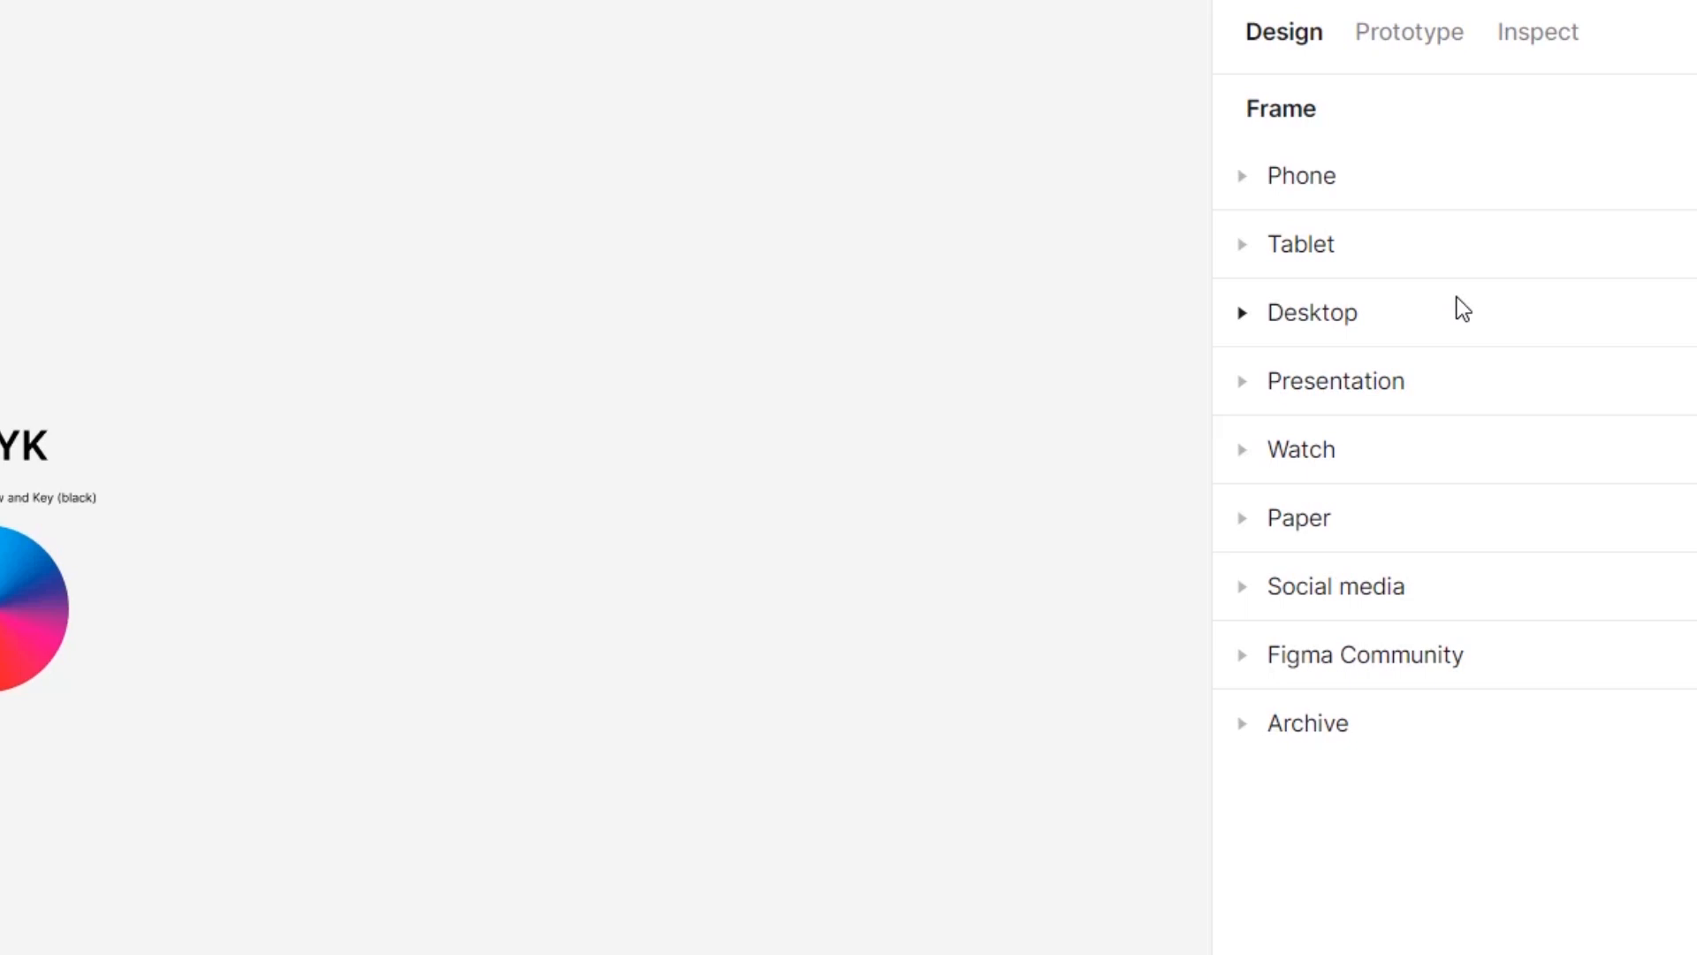
click(1244, 522)
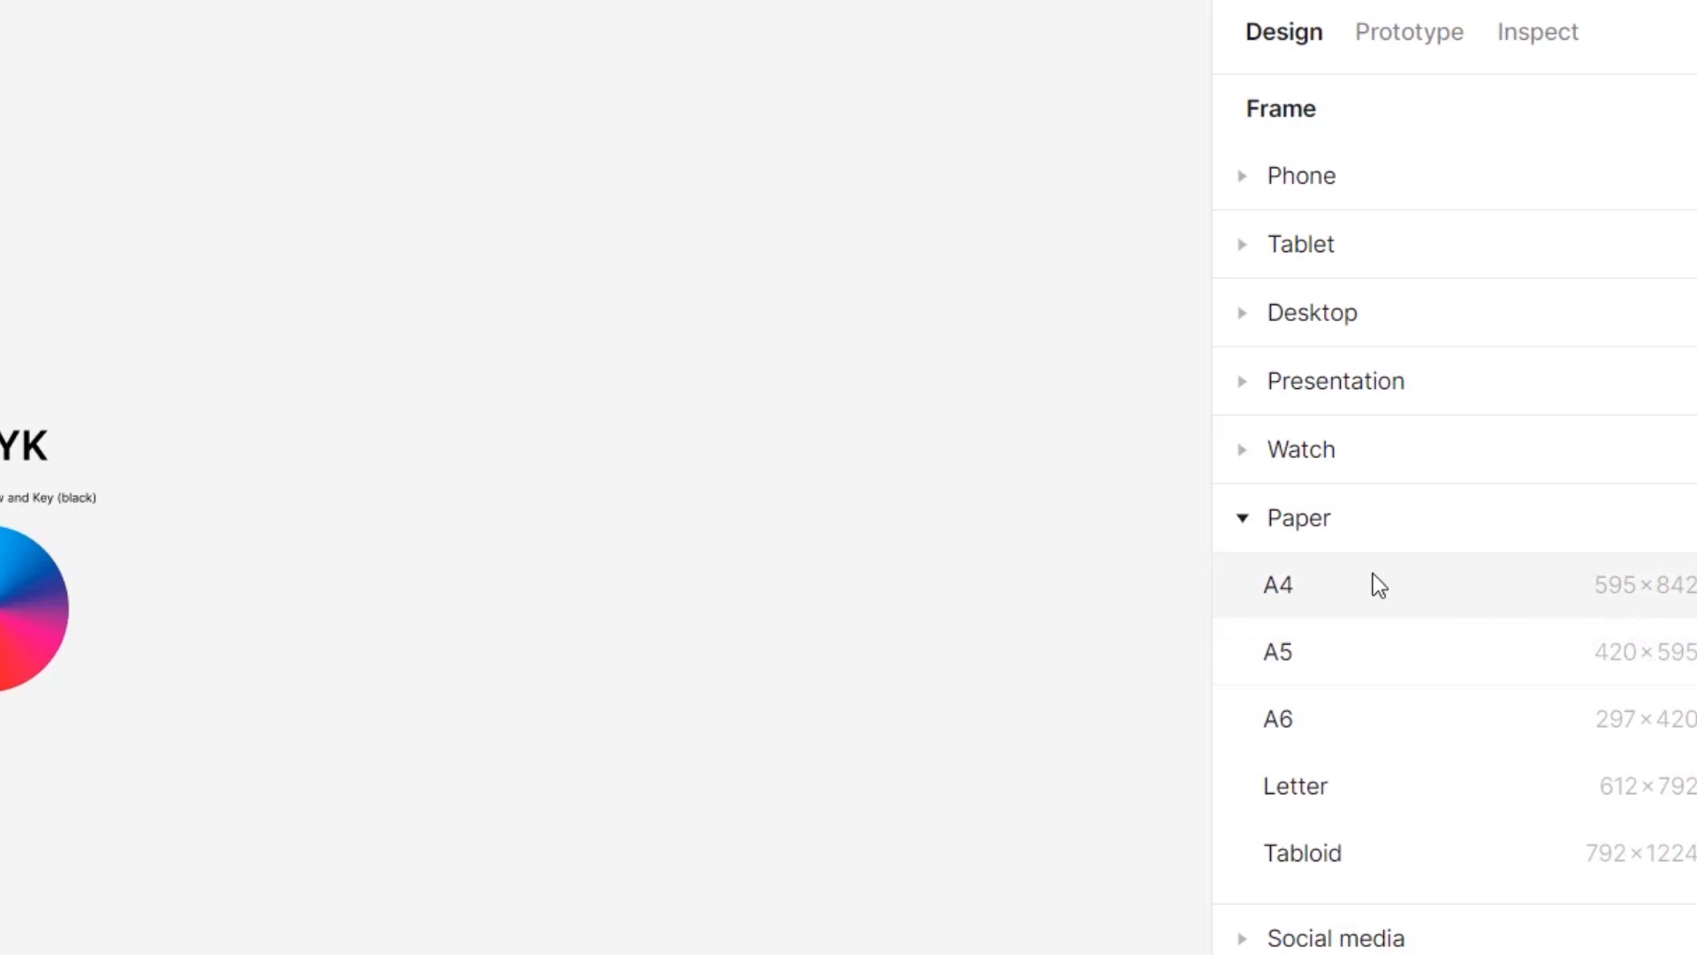
click(1244, 521)
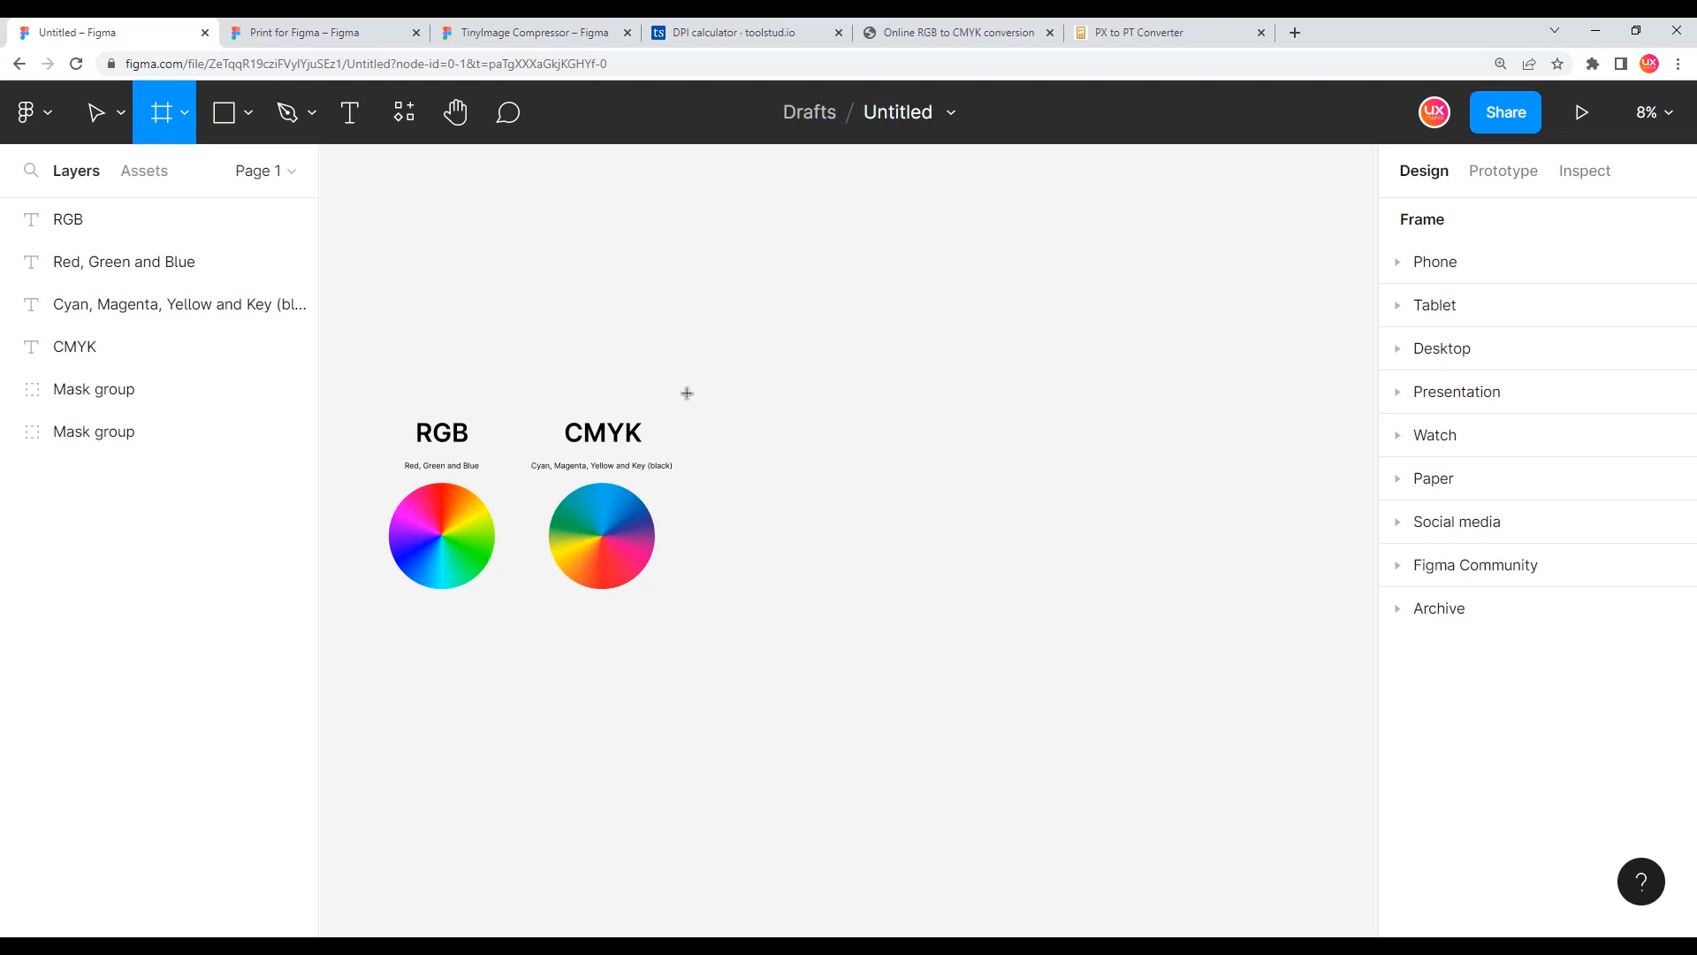
View the Print for Figma and TinyImage Compressor plugin pages and return to the untitled design file.
click(345, 31)
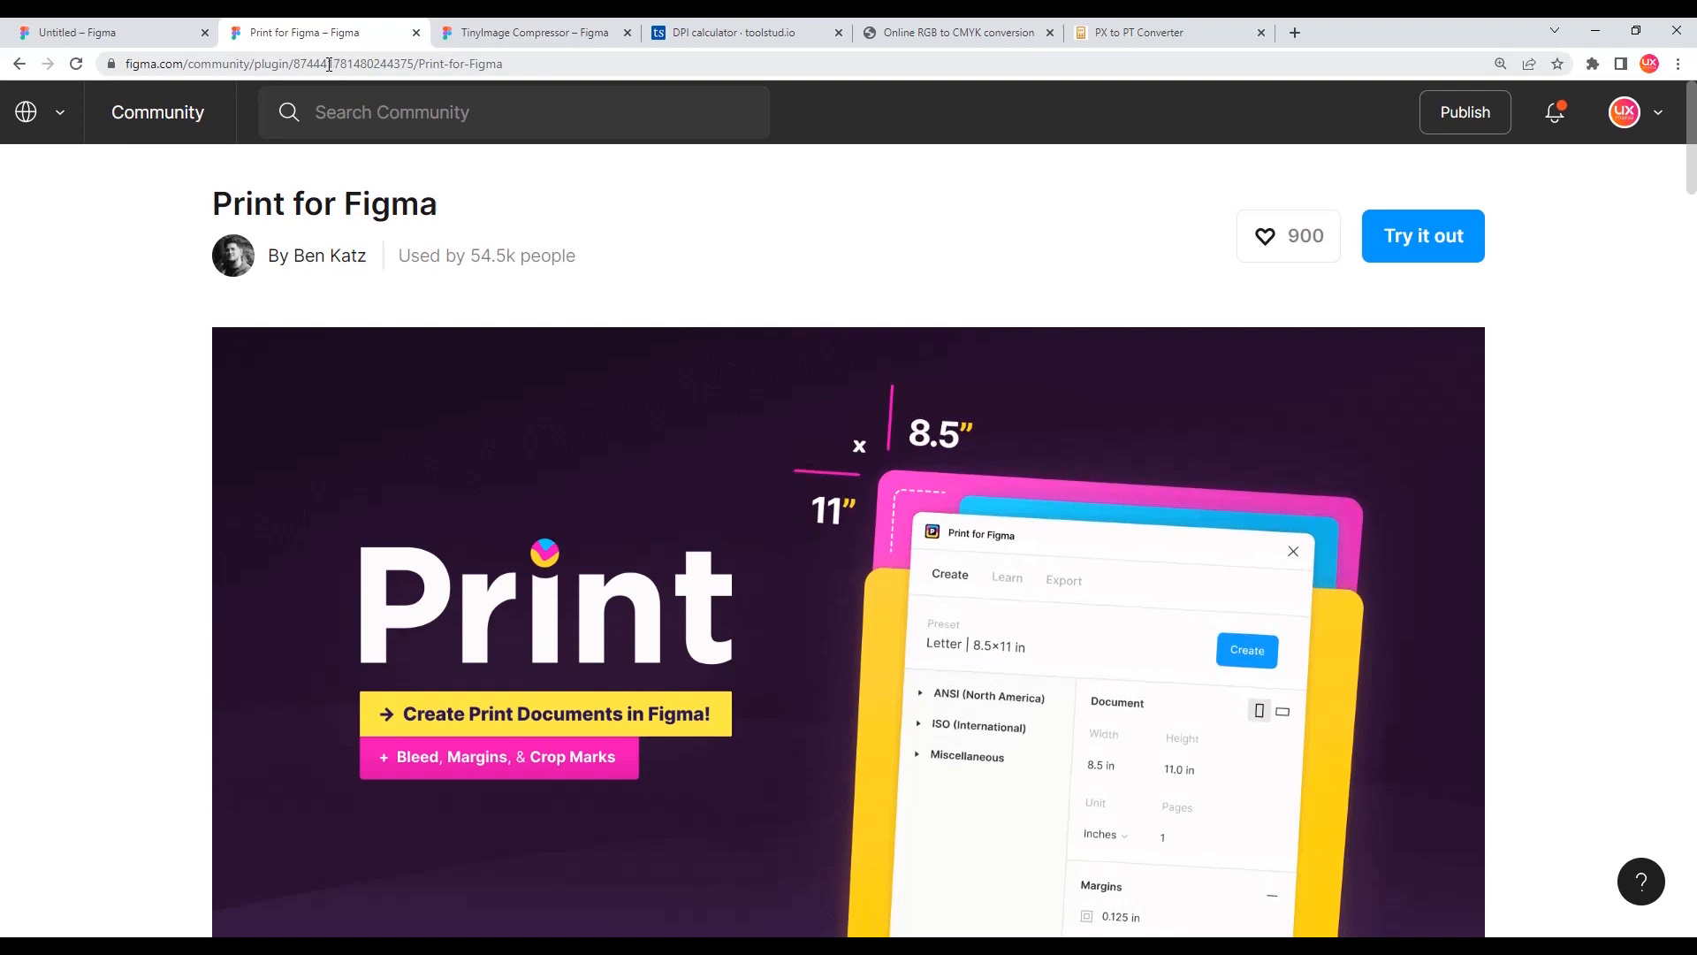
click(492, 32)
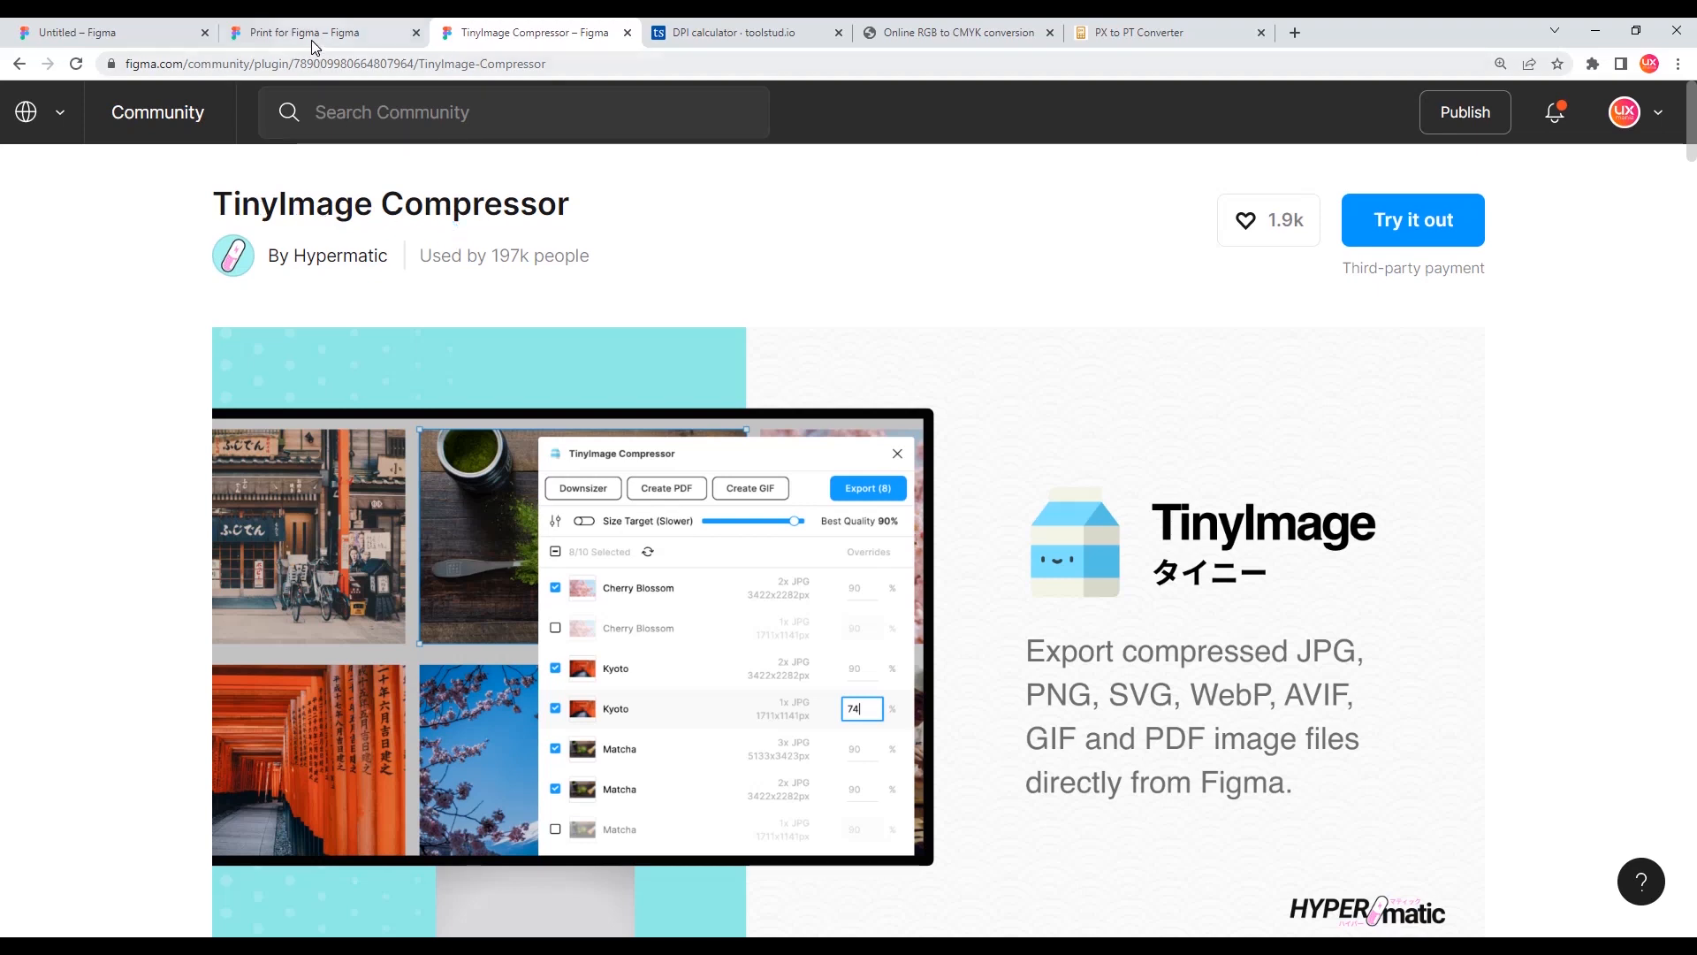
click(160, 32)
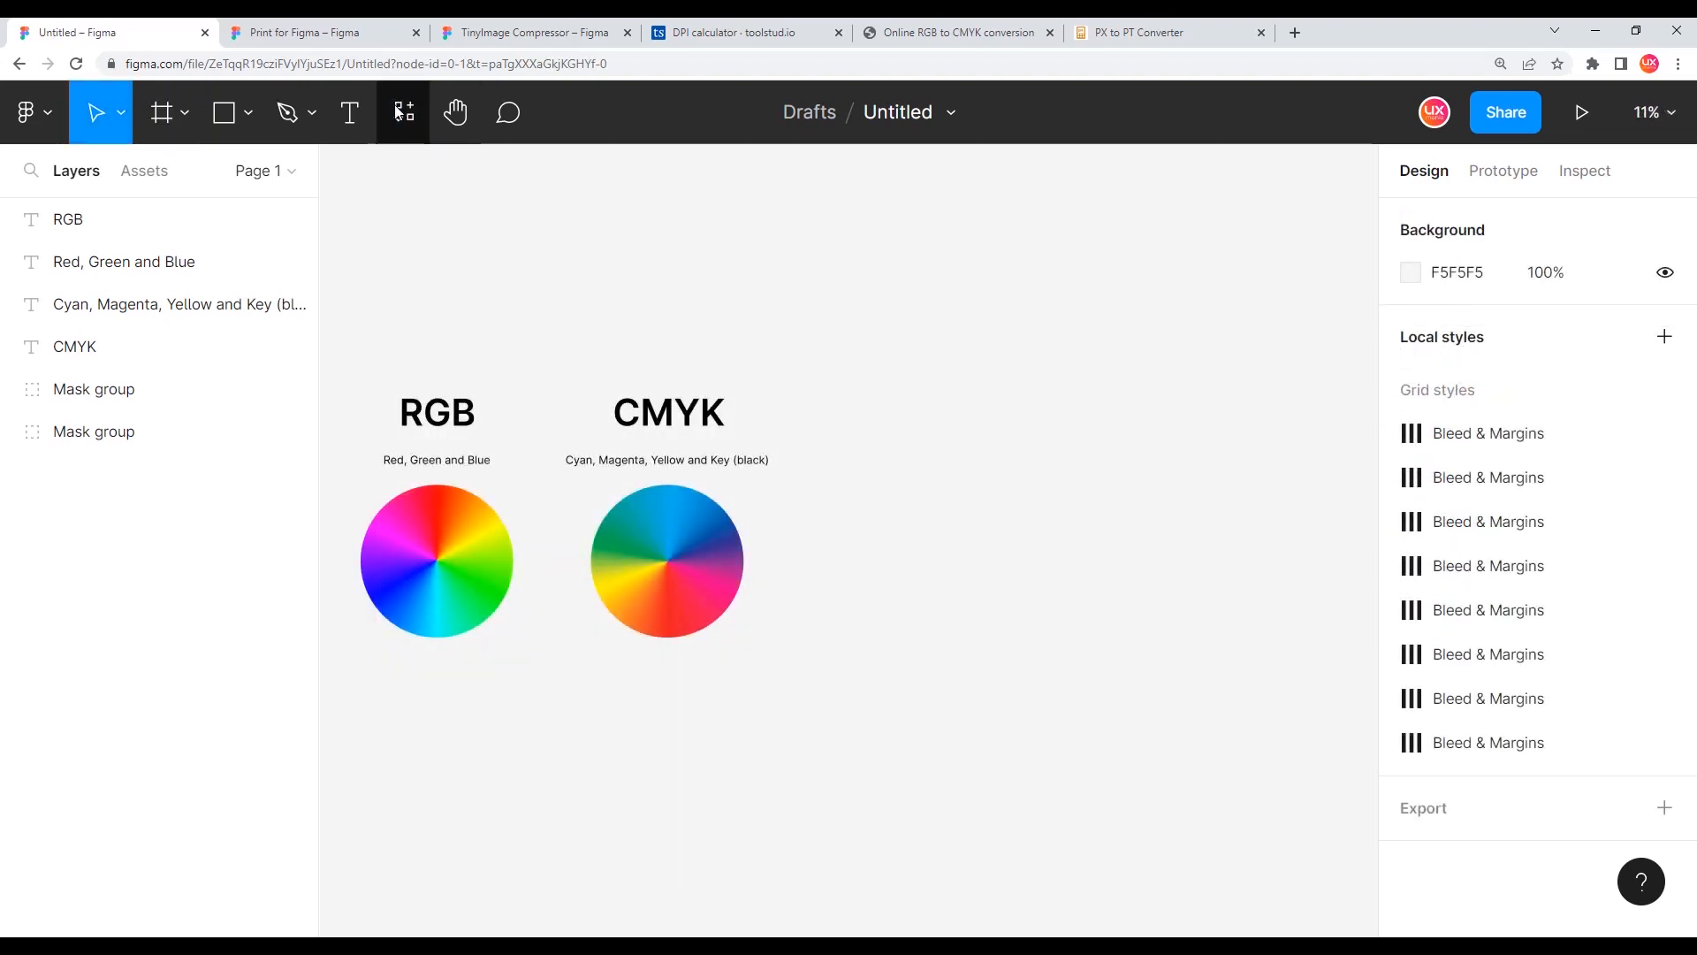
Run the Print for Figma plugin and reposition its window over the canvas.
click(399, 108)
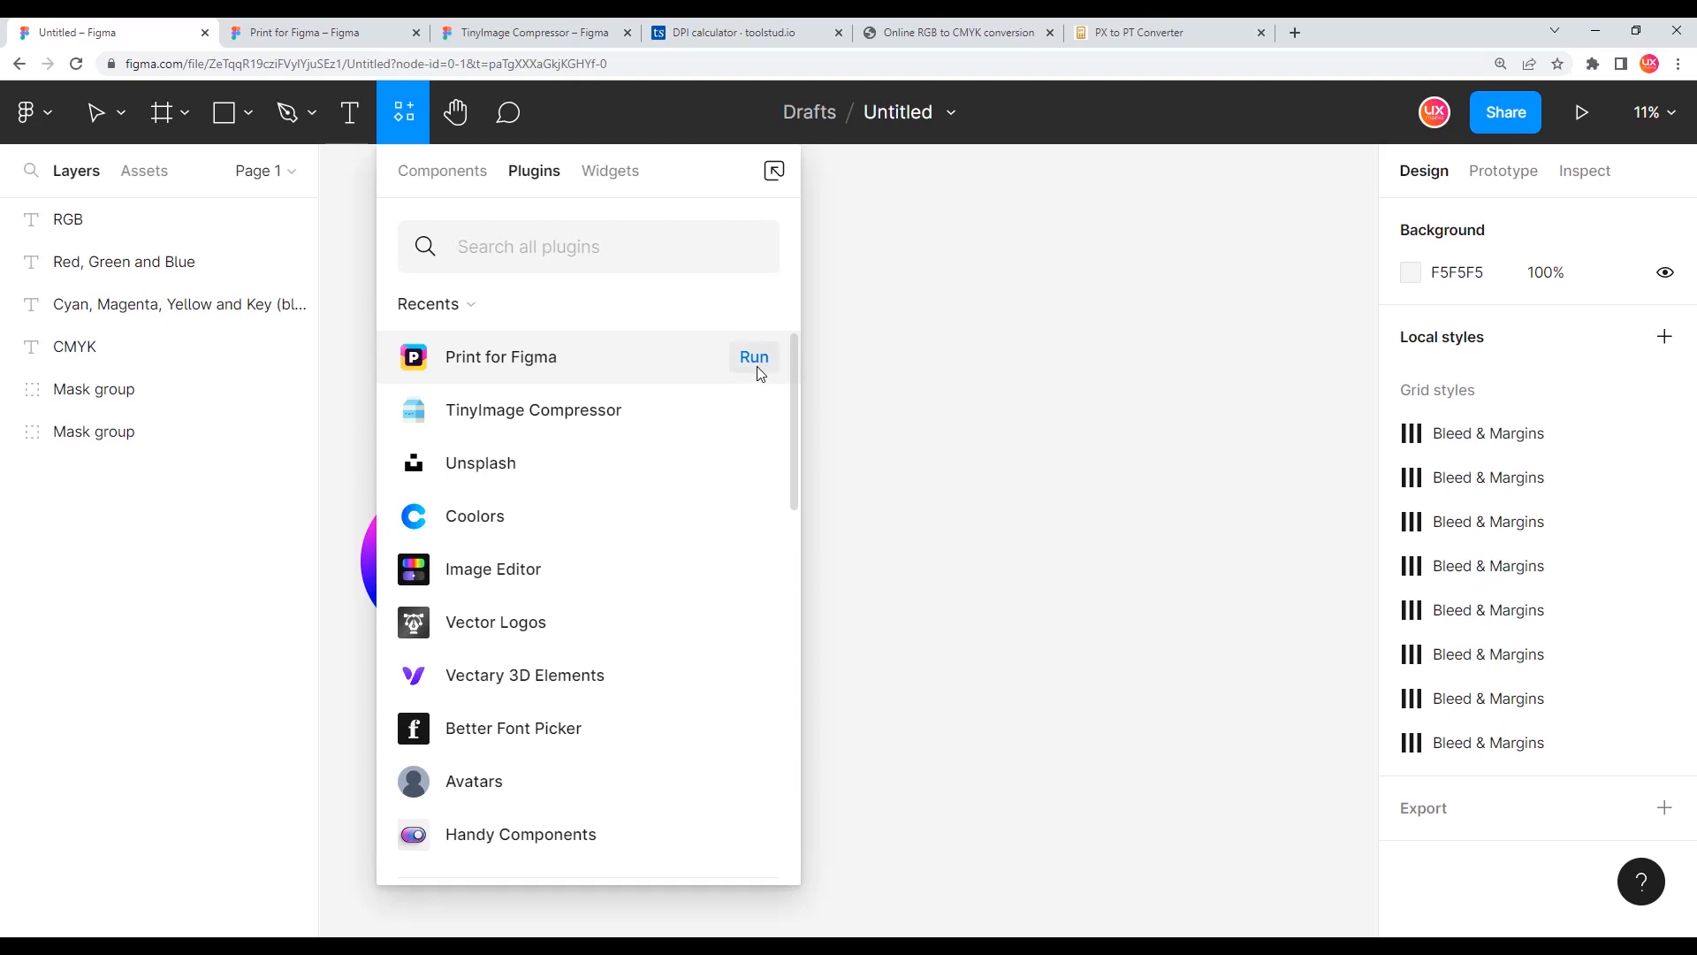
click(754, 358)
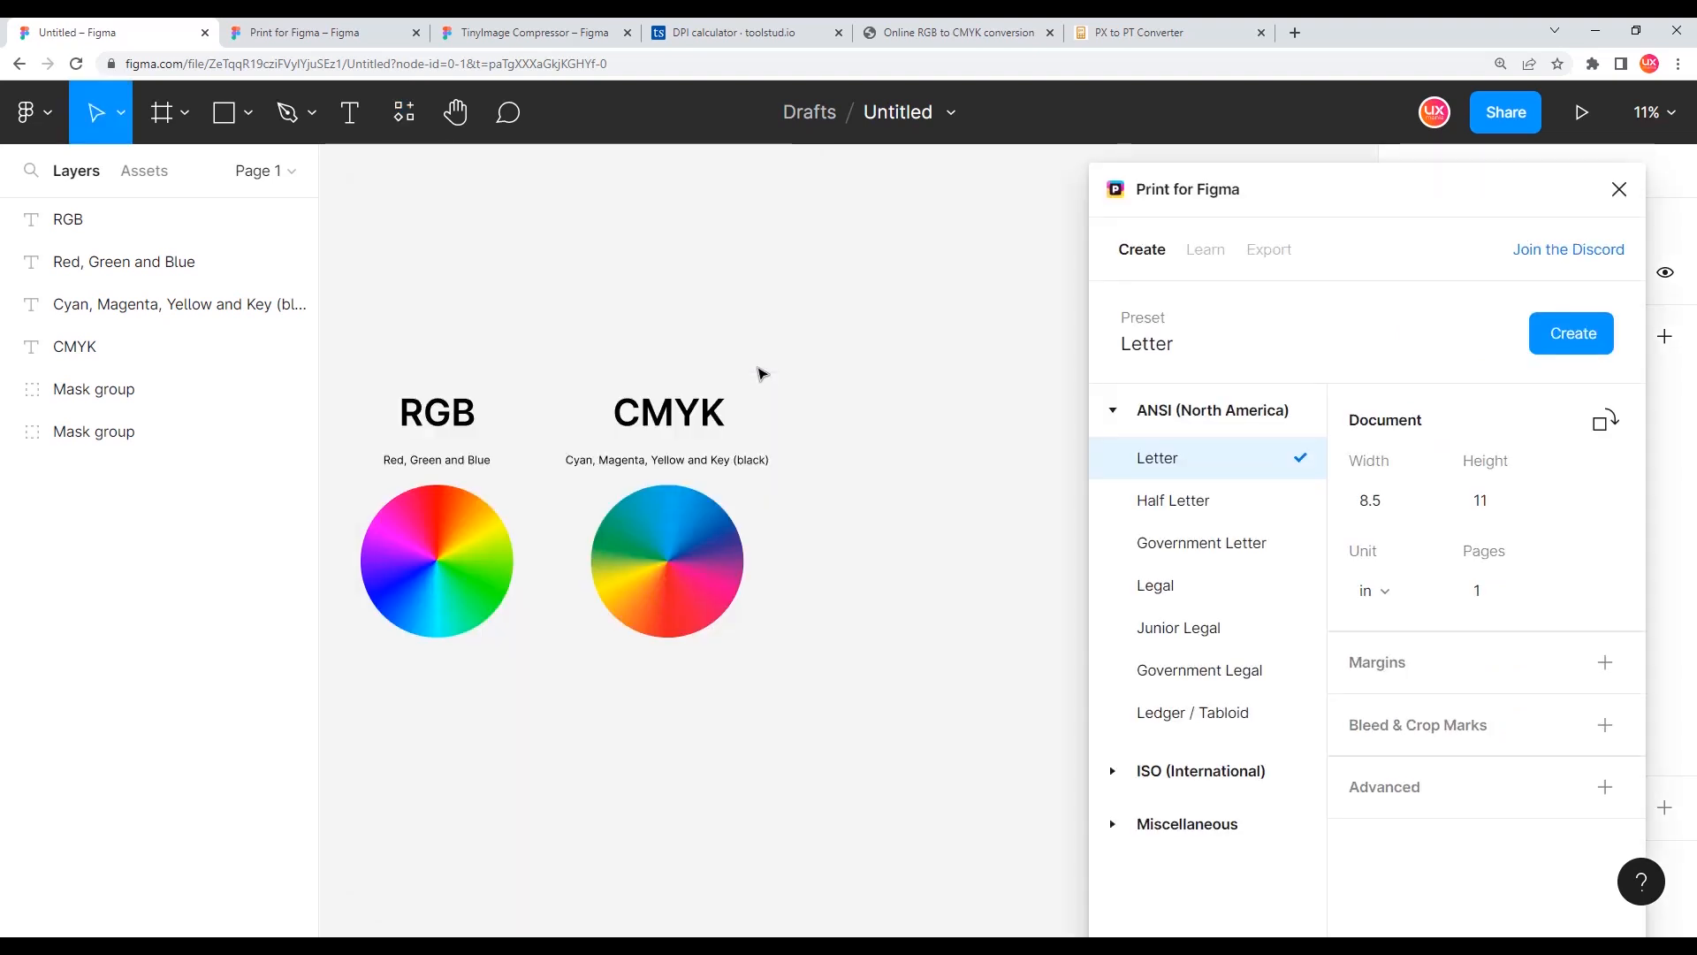
drag(1335, 186, 1297, 171)
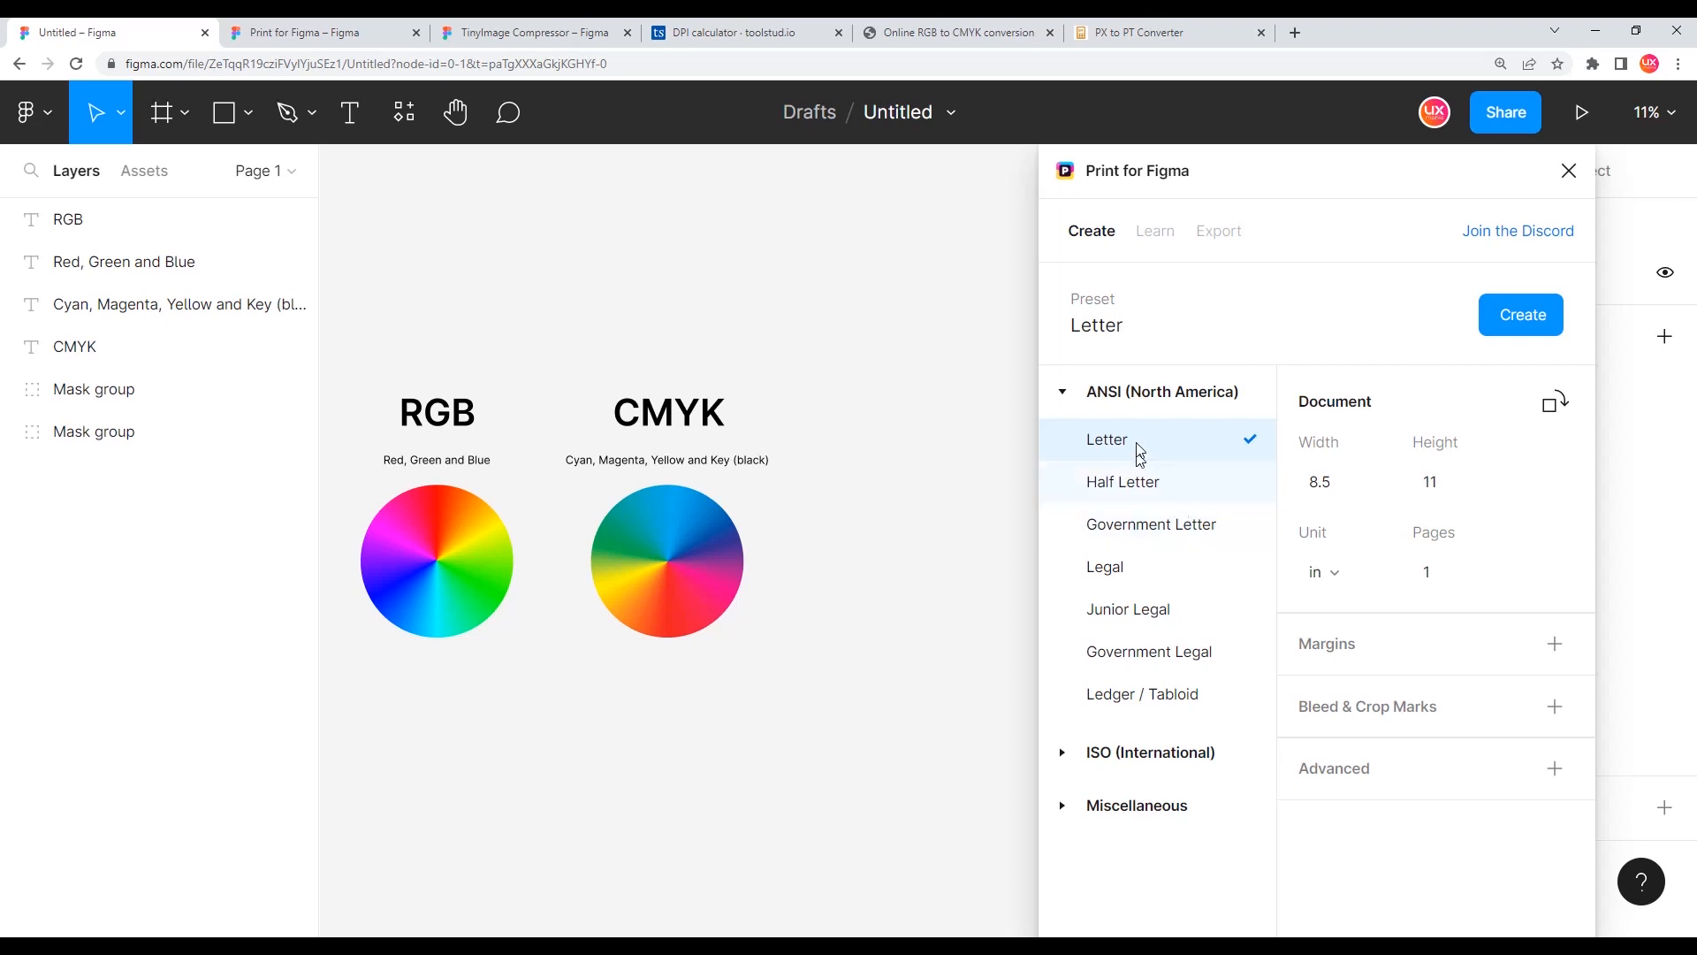
Look through the ISO (International) paper sizes among the plugin's presets.
click(1065, 393)
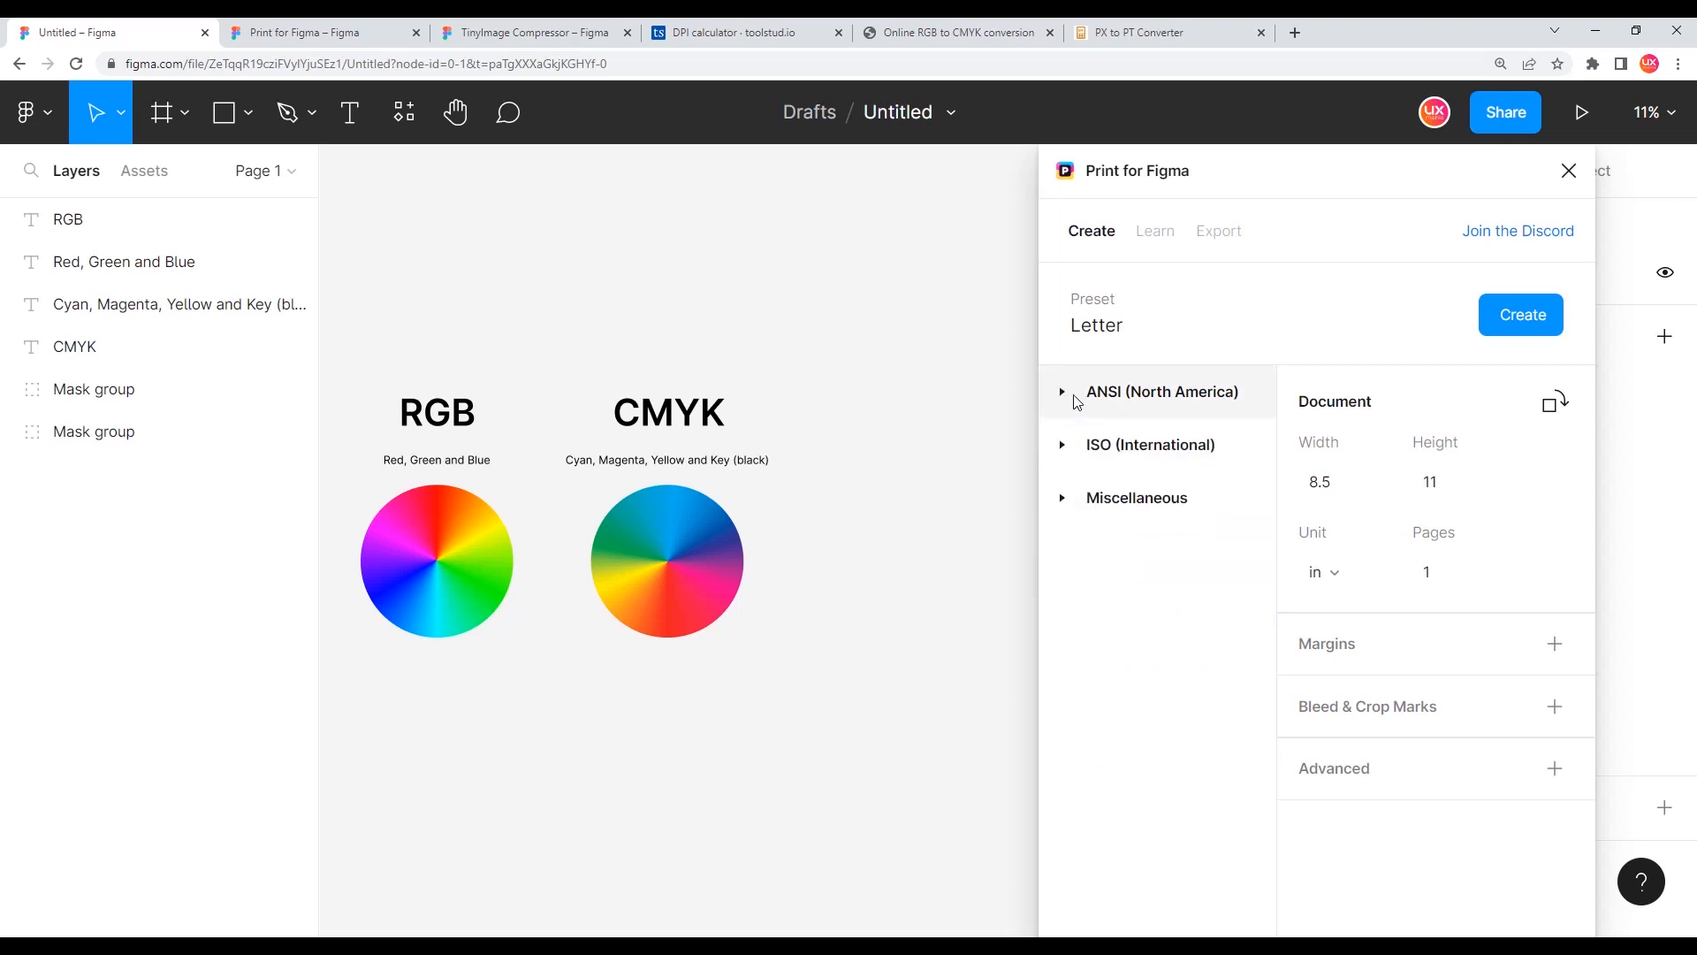
click(1063, 442)
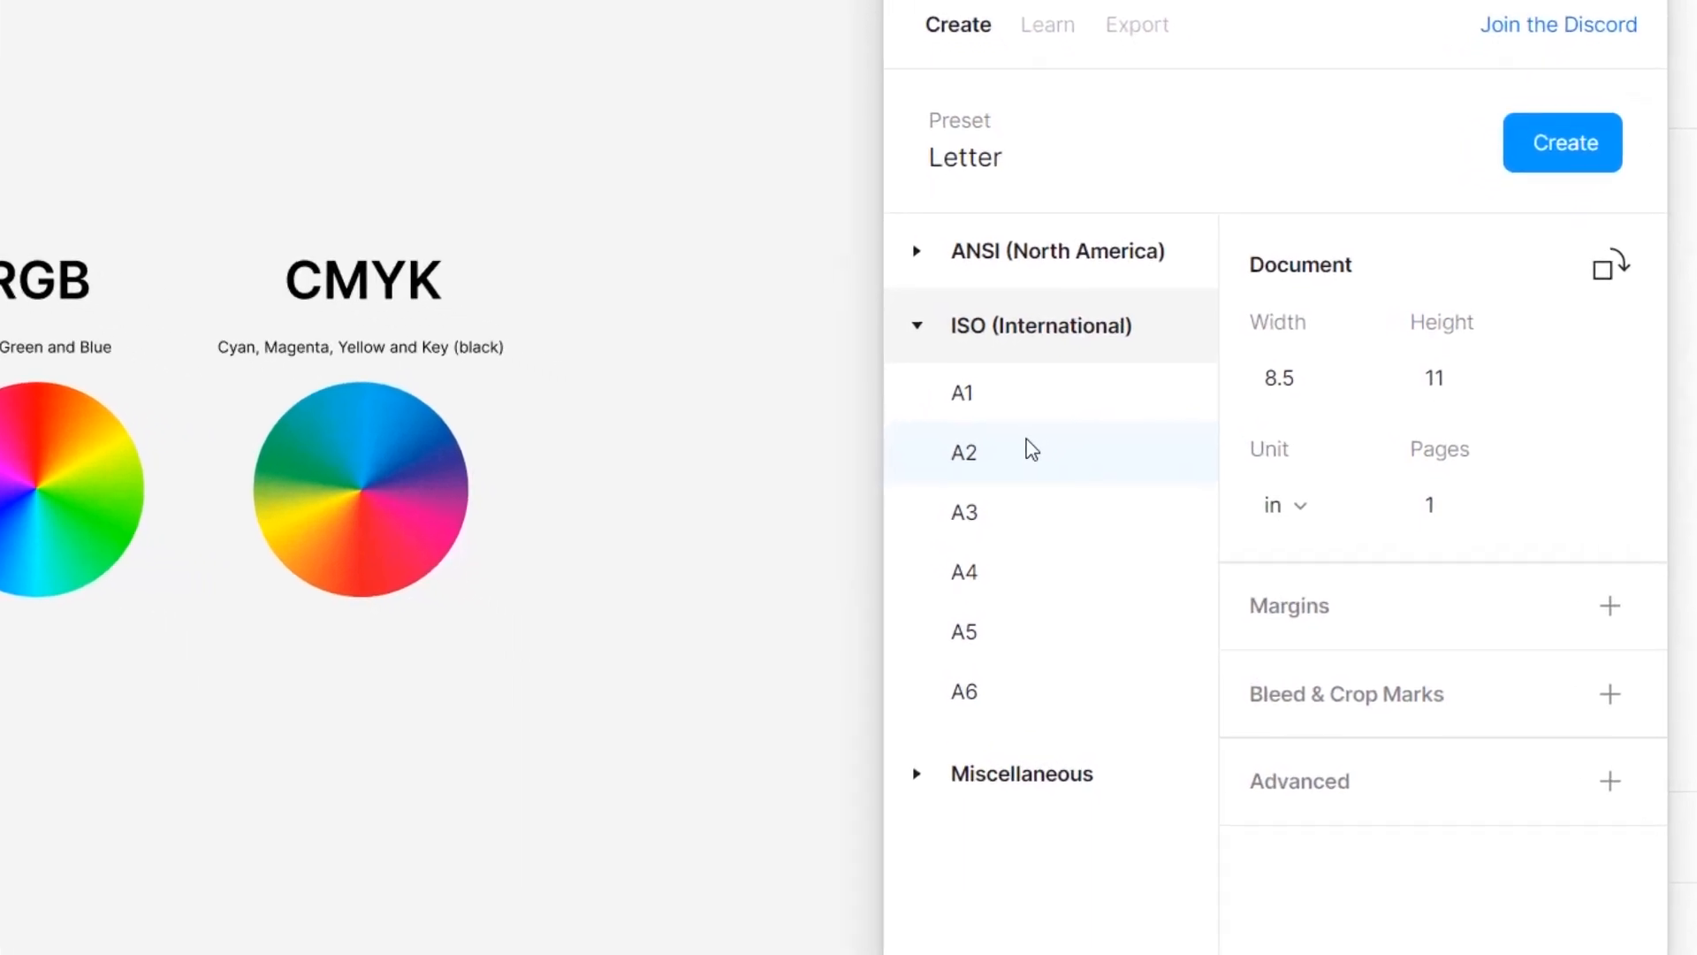
click(951, 350)
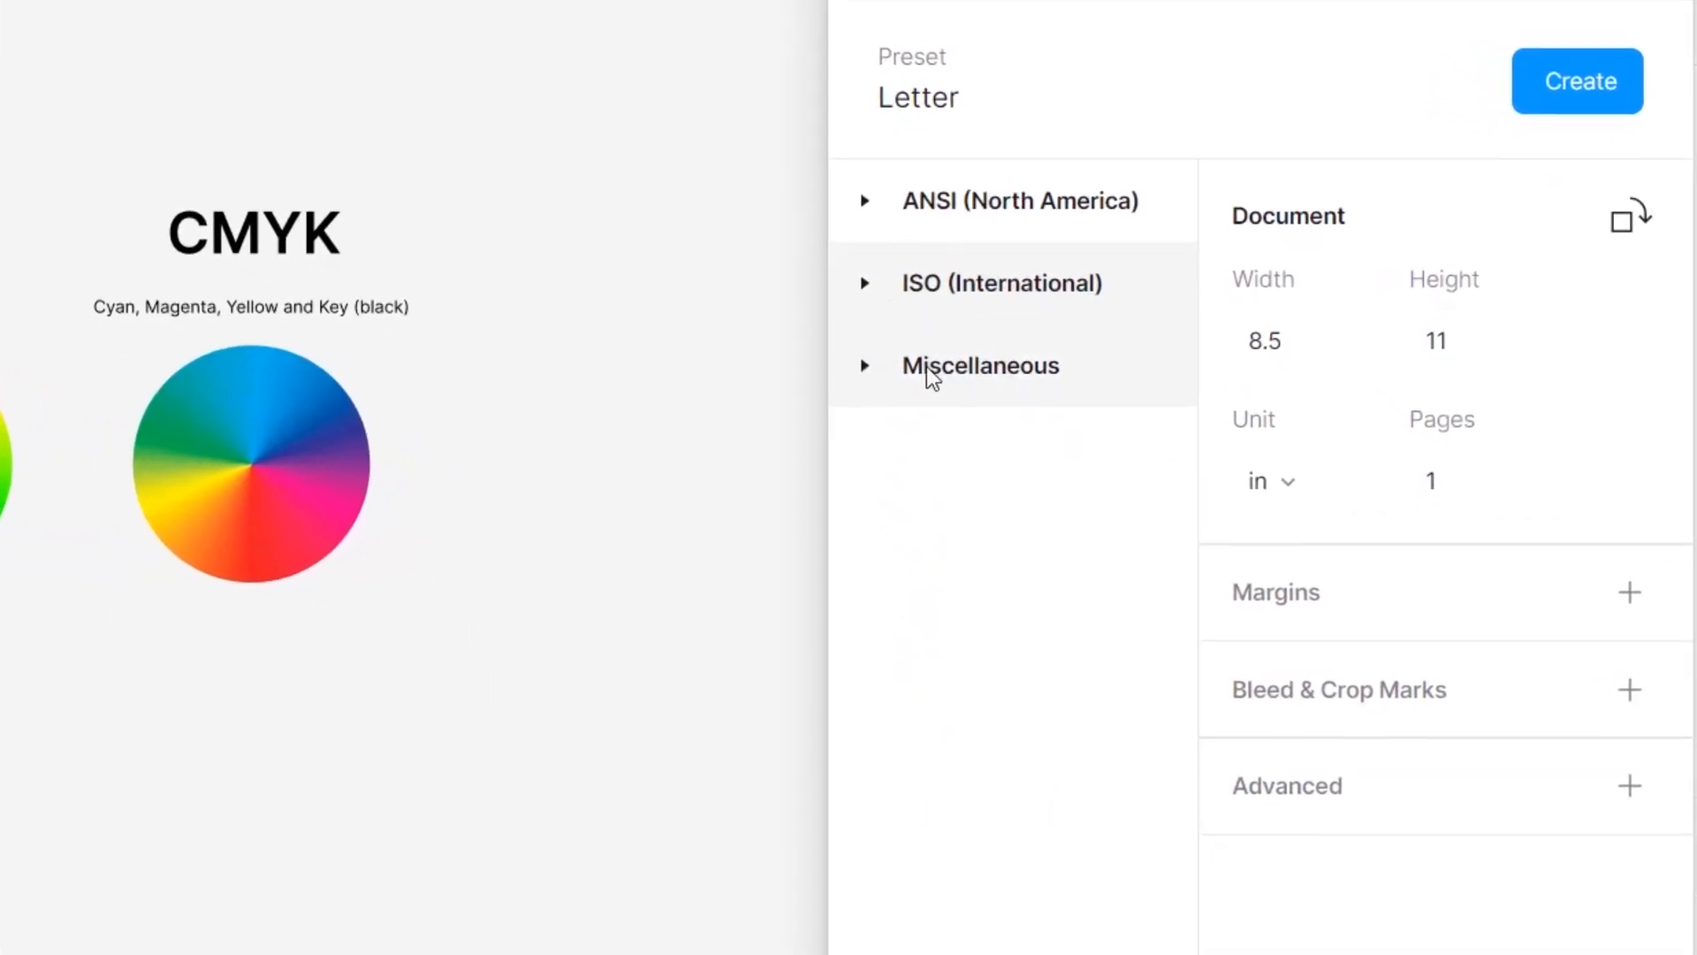
Choose the Business Card preset from the Miscellaneous group, keep inches as the unit and set the pages to 2.
click(884, 374)
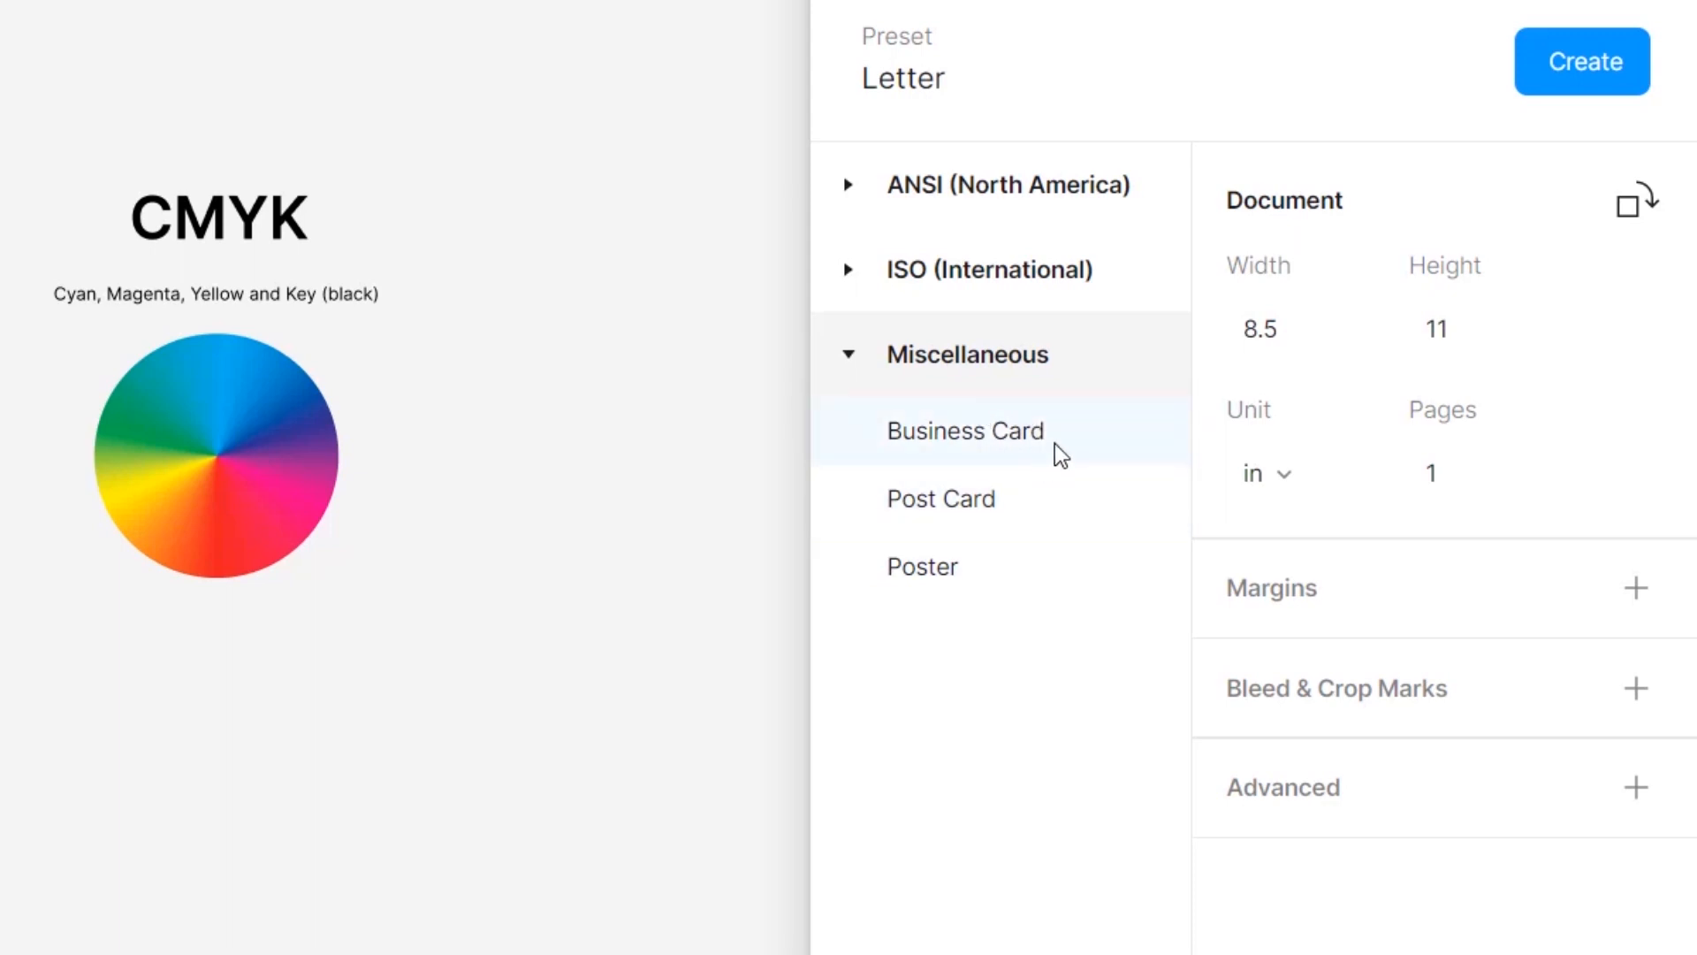
click(1127, 437)
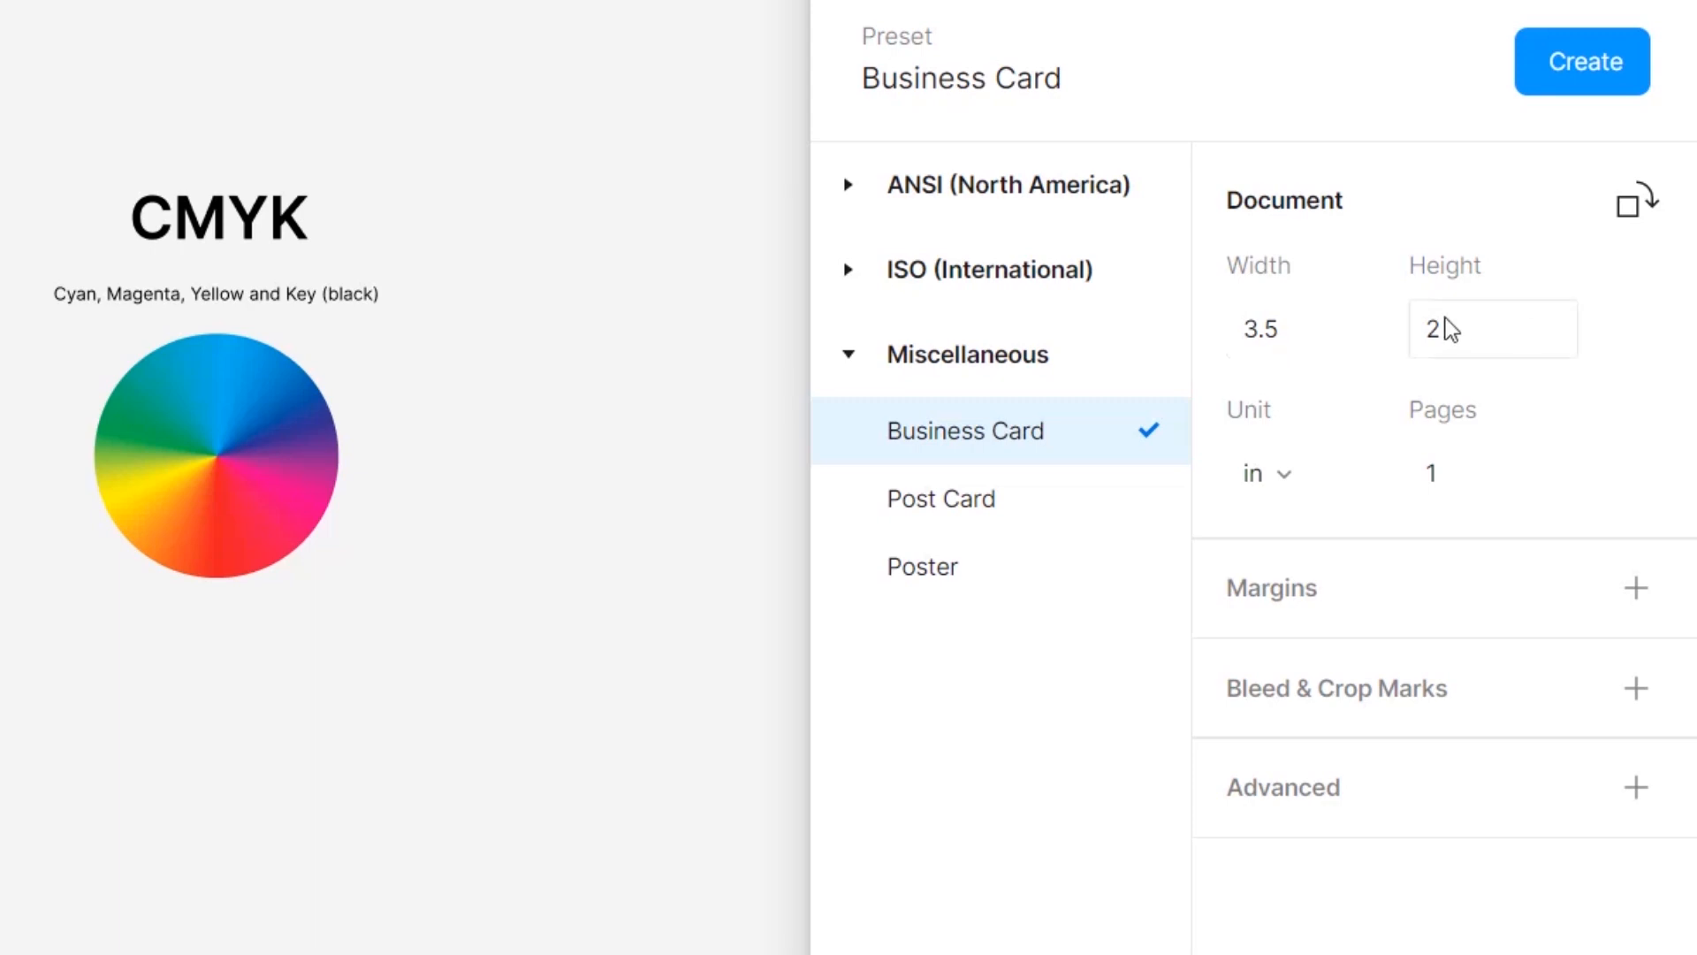
click(1313, 485)
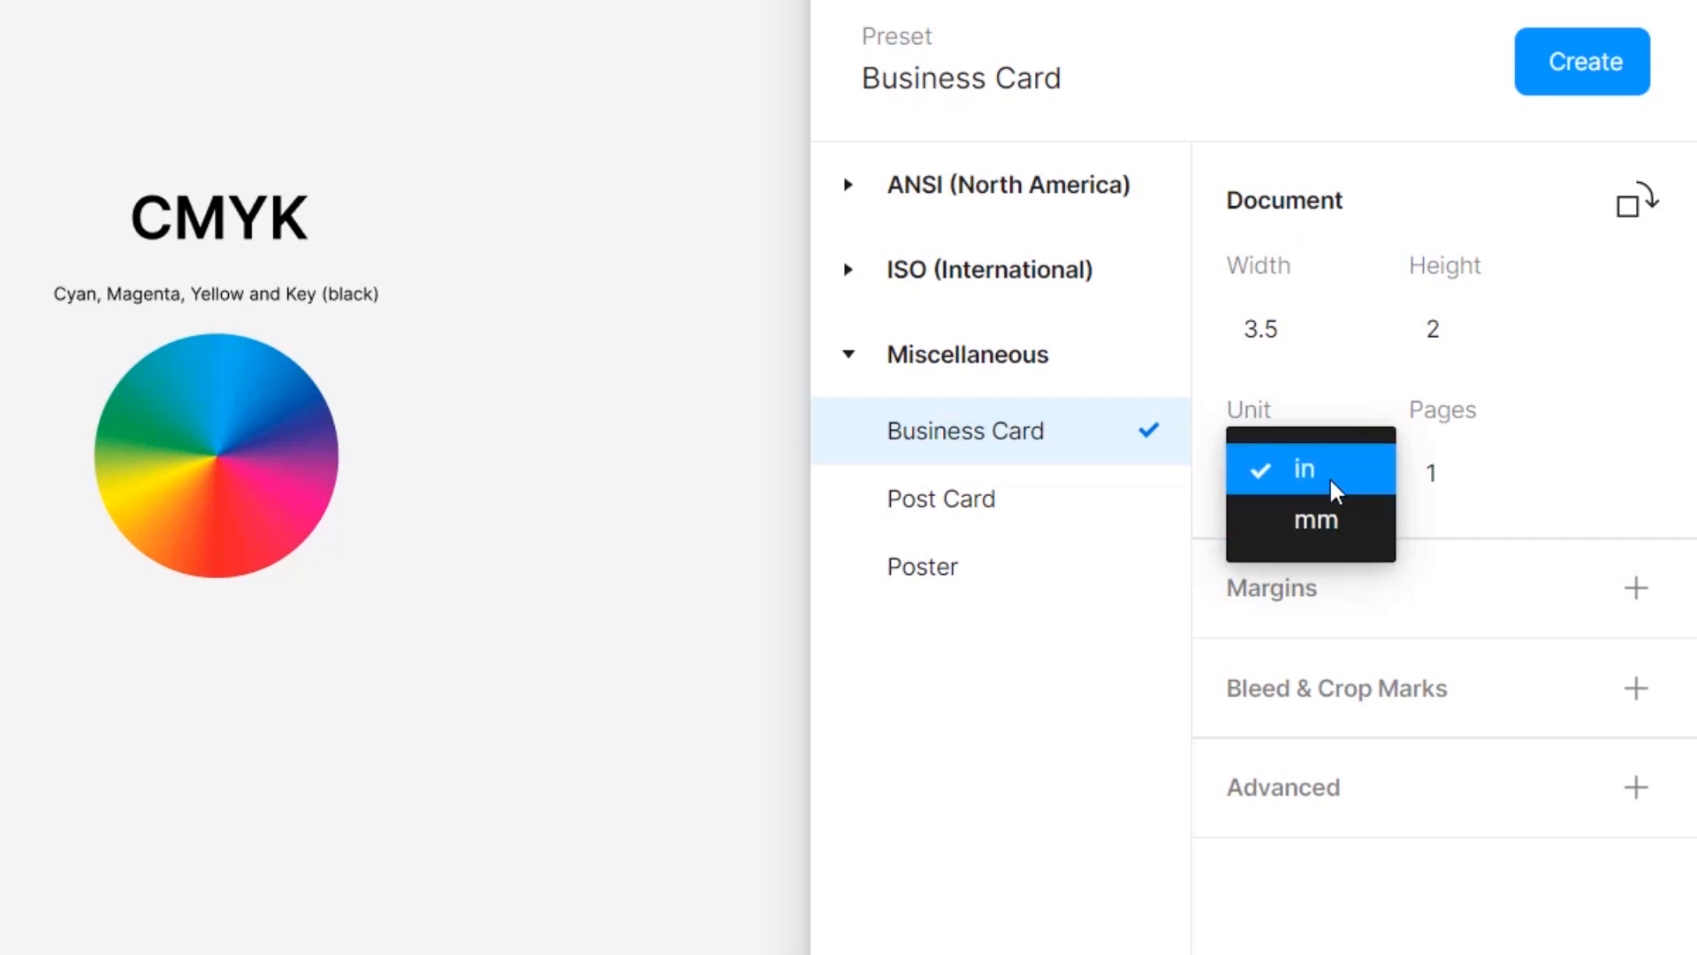
click(1335, 489)
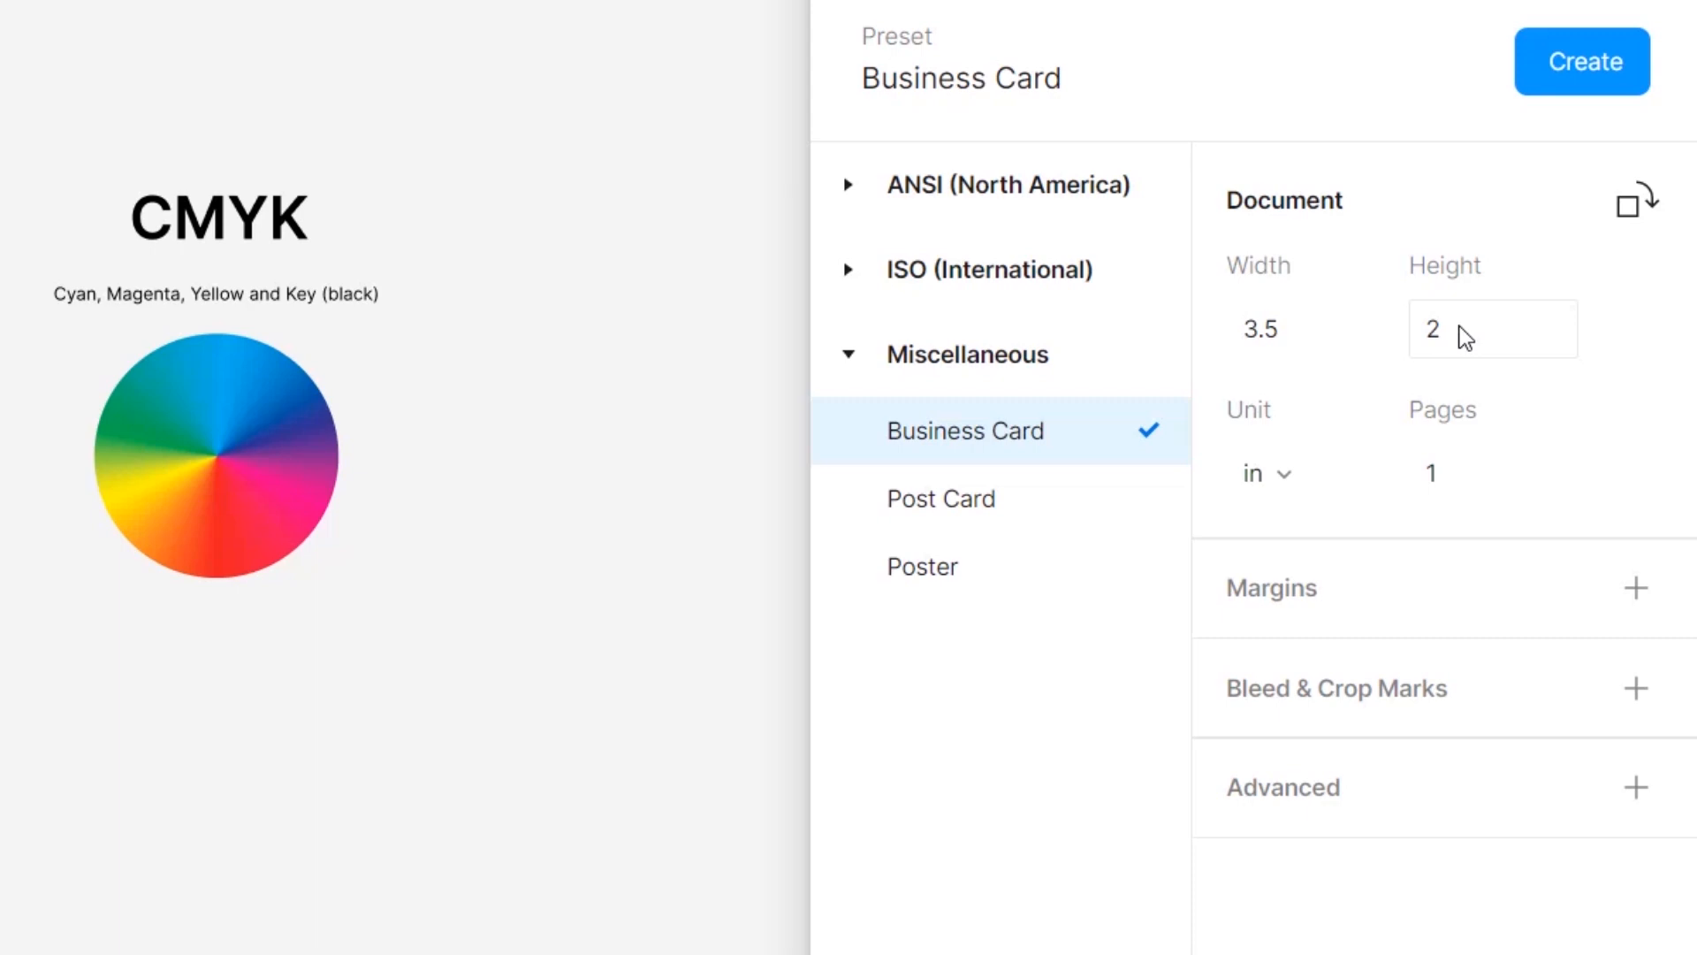
click(1456, 486)
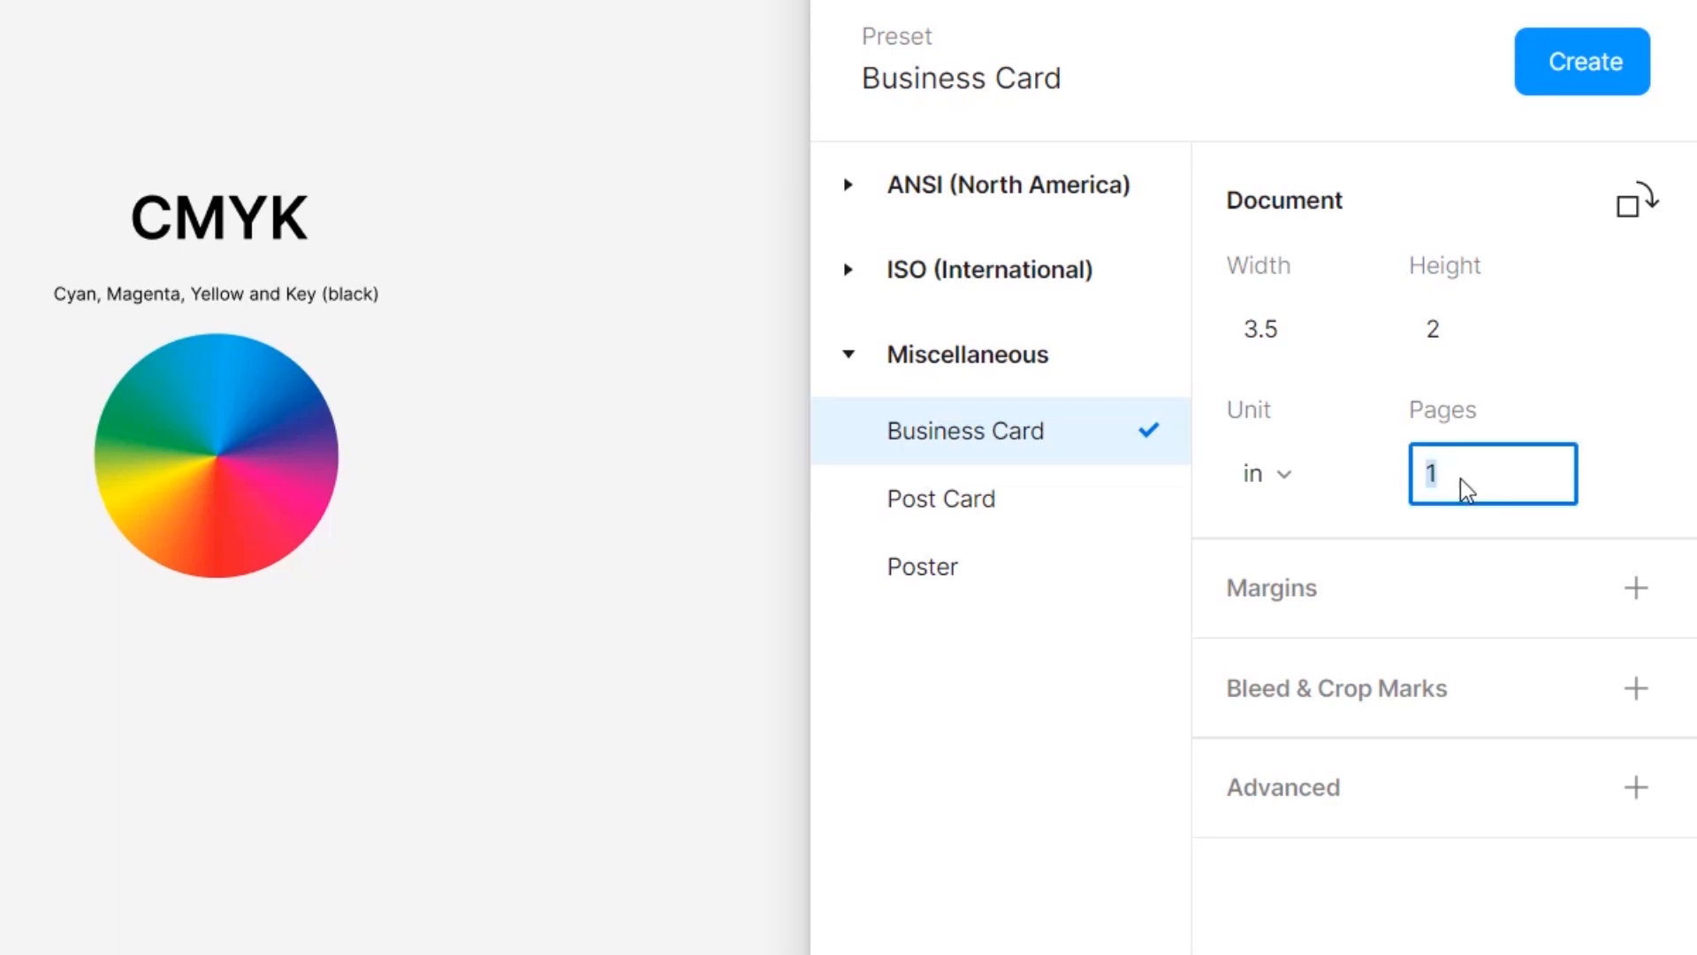
text(2)
click(1631, 487)
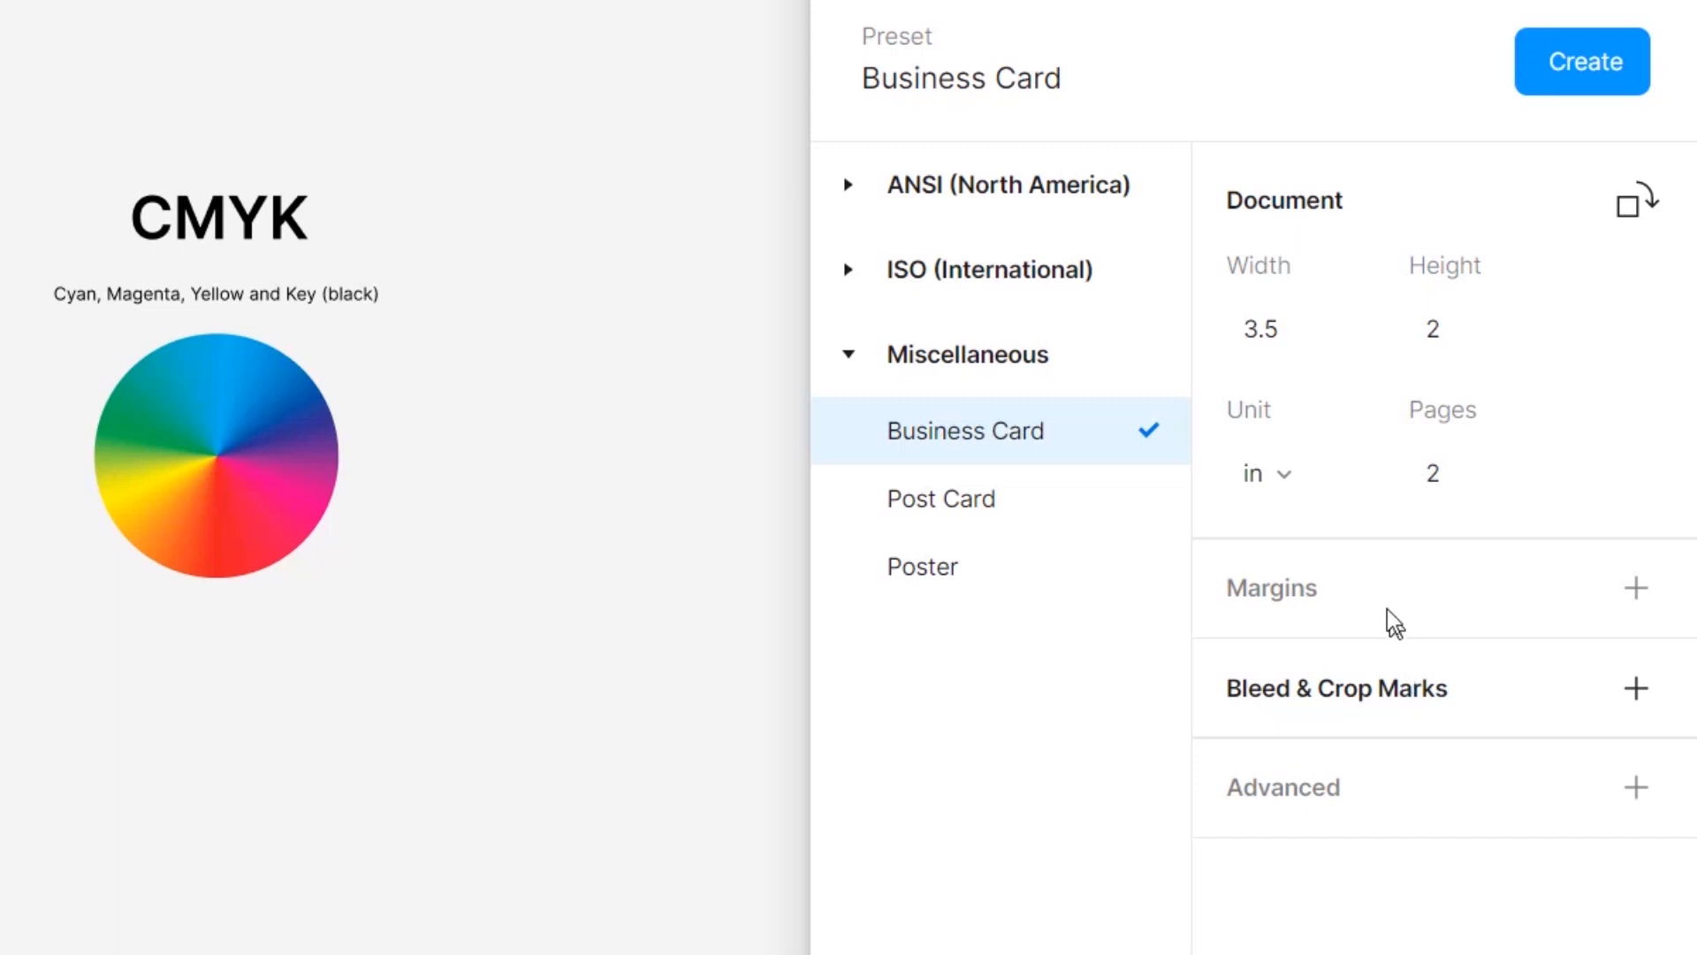
click(1337, 614)
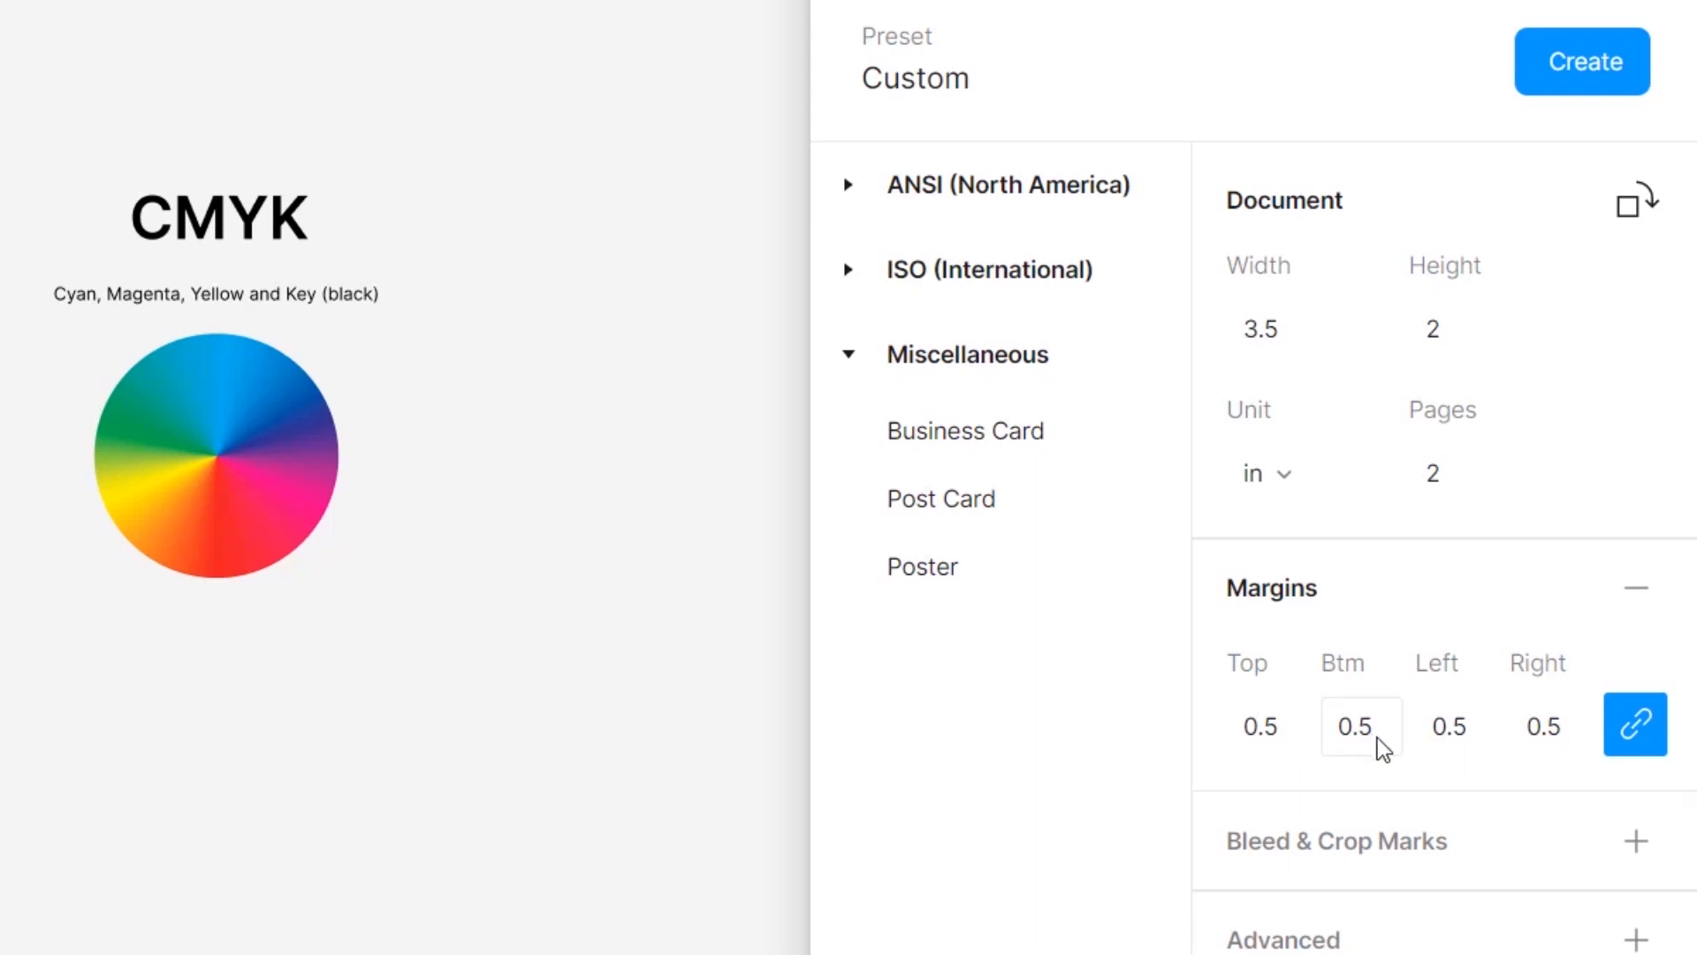
click(1300, 846)
scroll(1344, 795, down, 2)
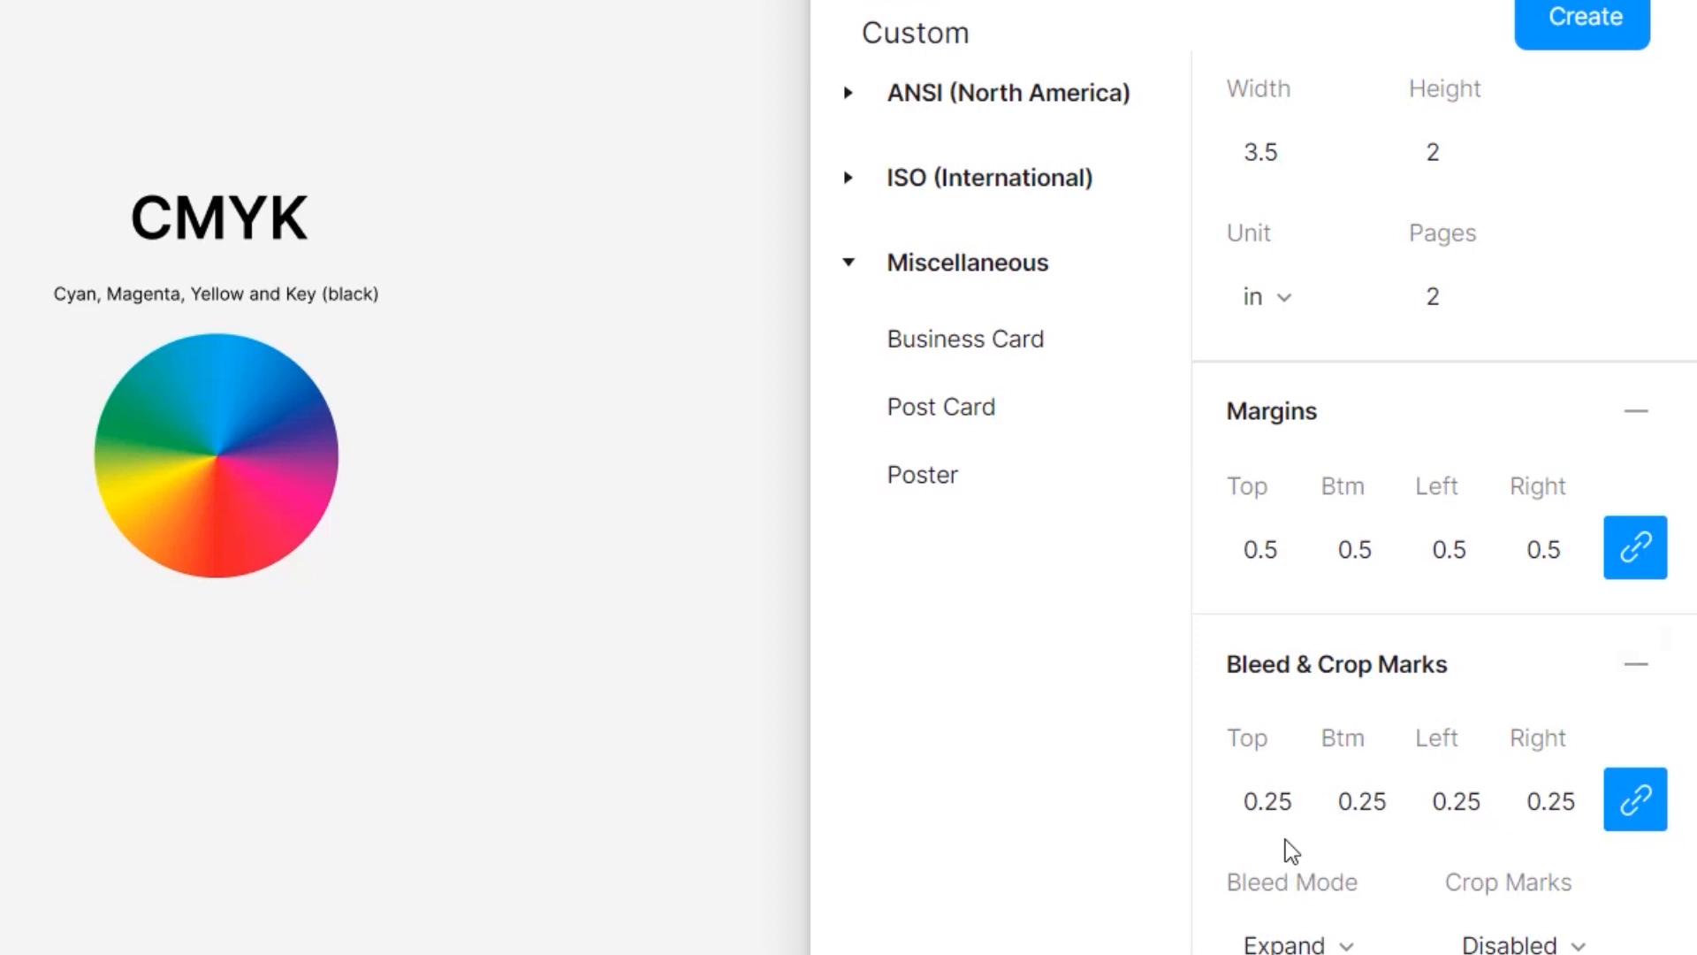
click(1288, 811)
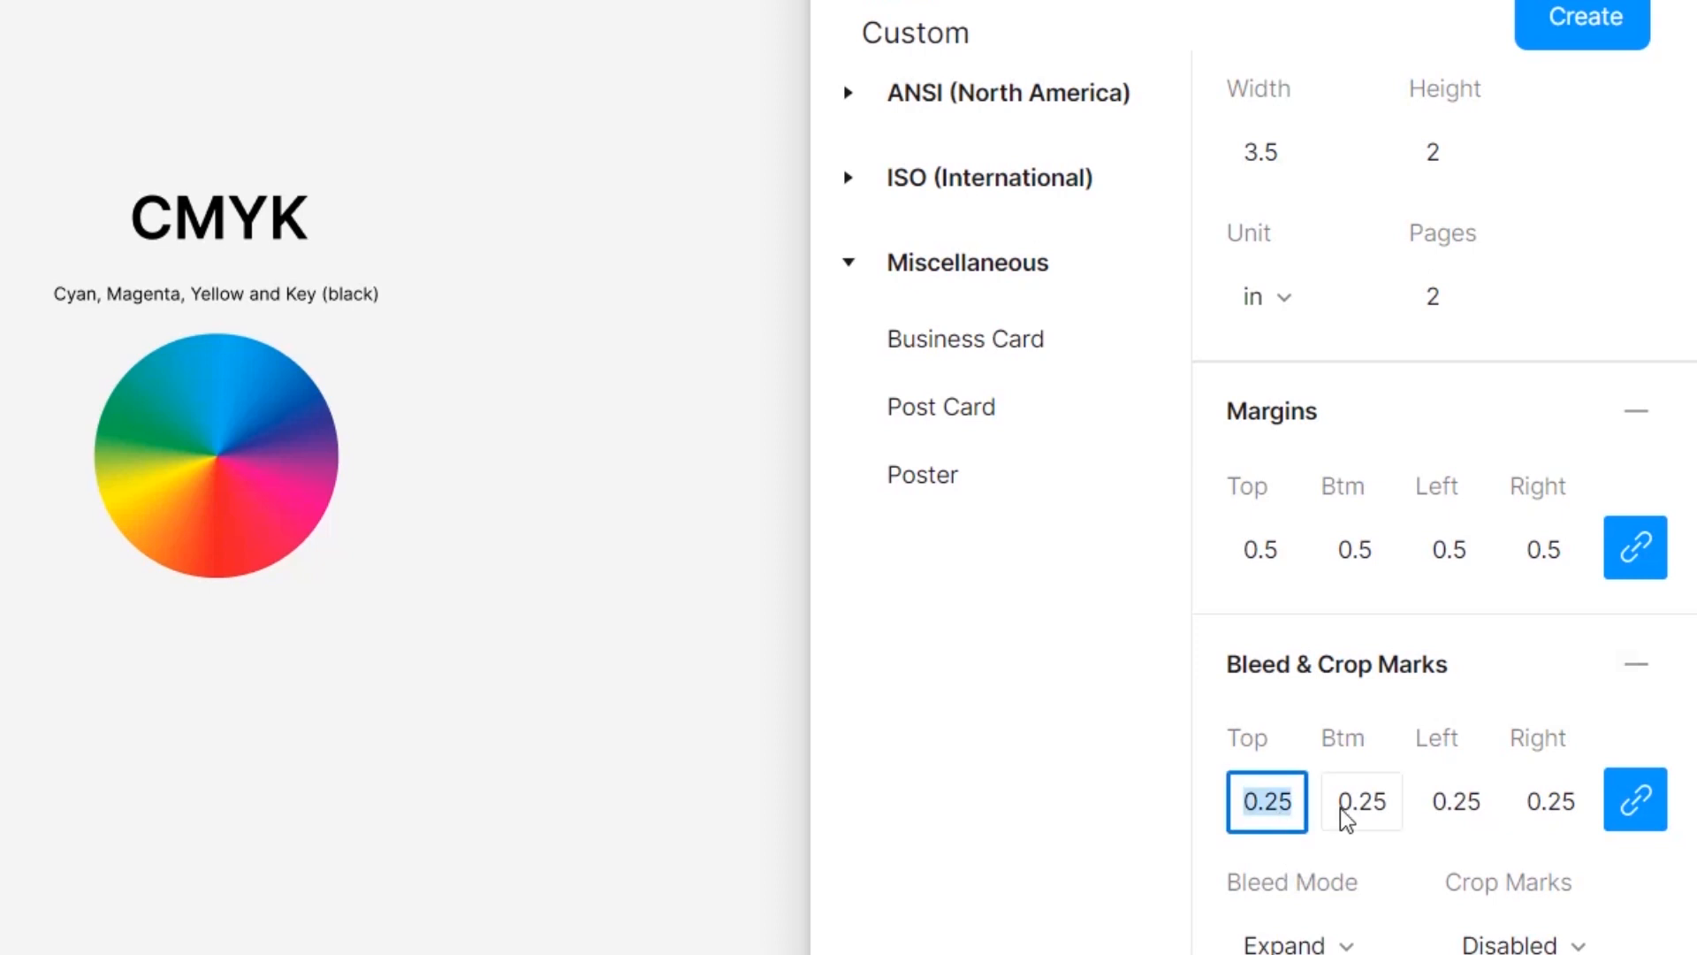
click(1642, 654)
click(1638, 588)
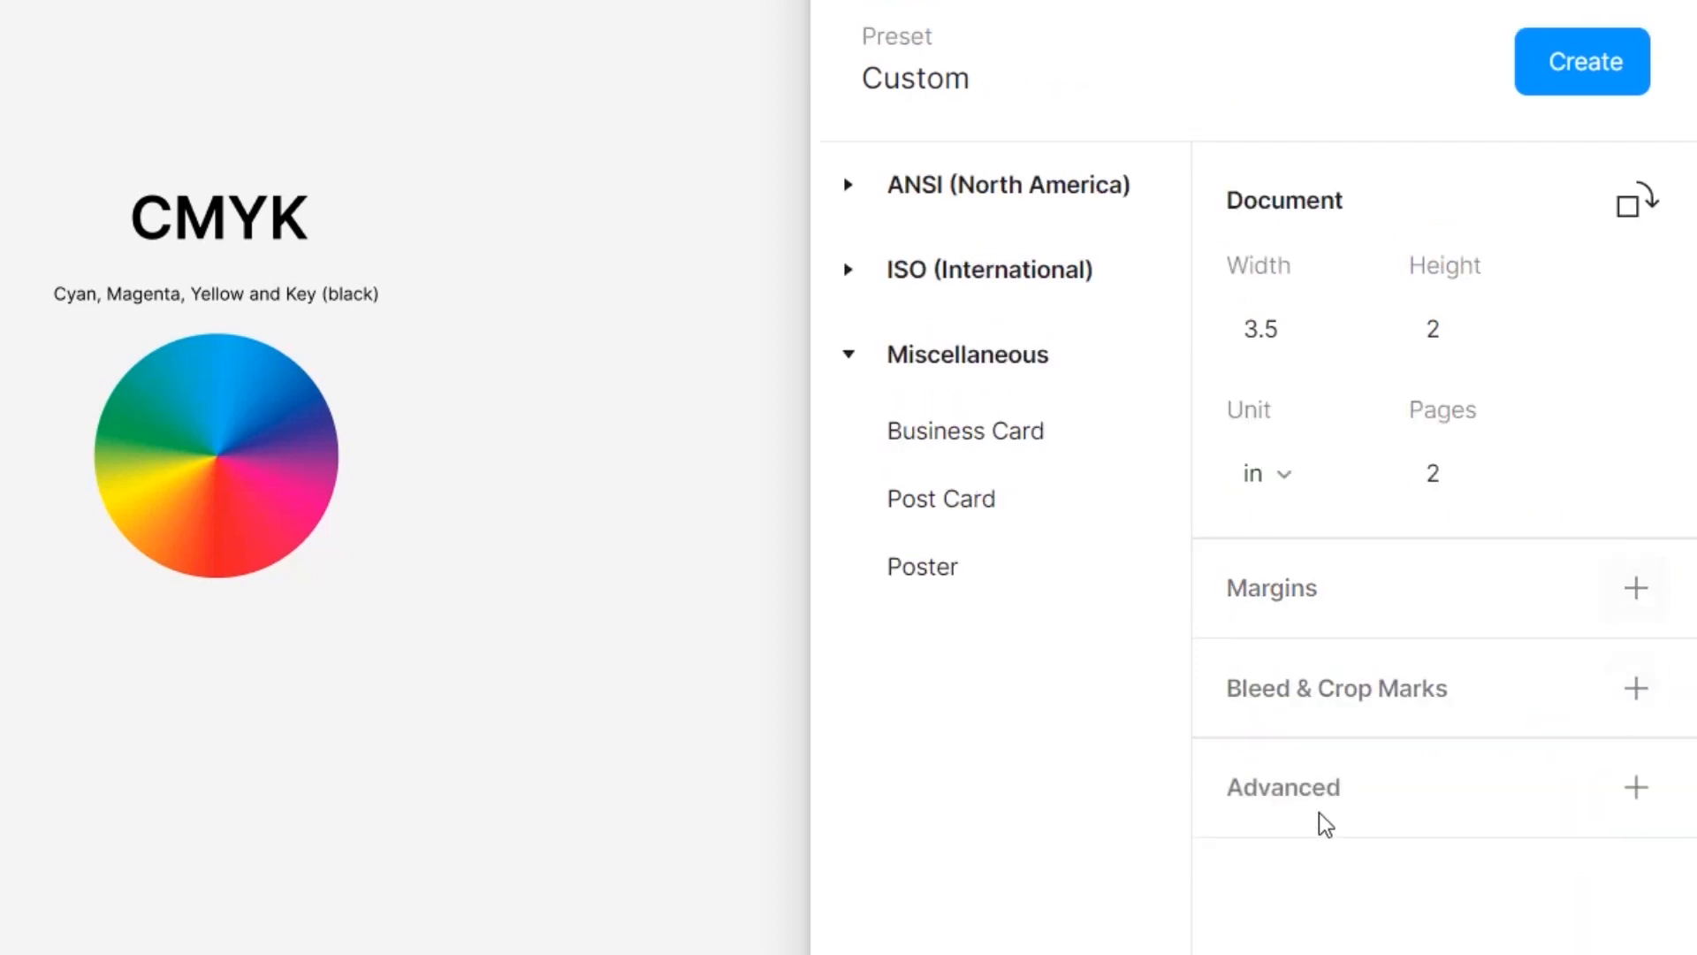
Set the advanced document scaling to 300 DPI.
click(1636, 786)
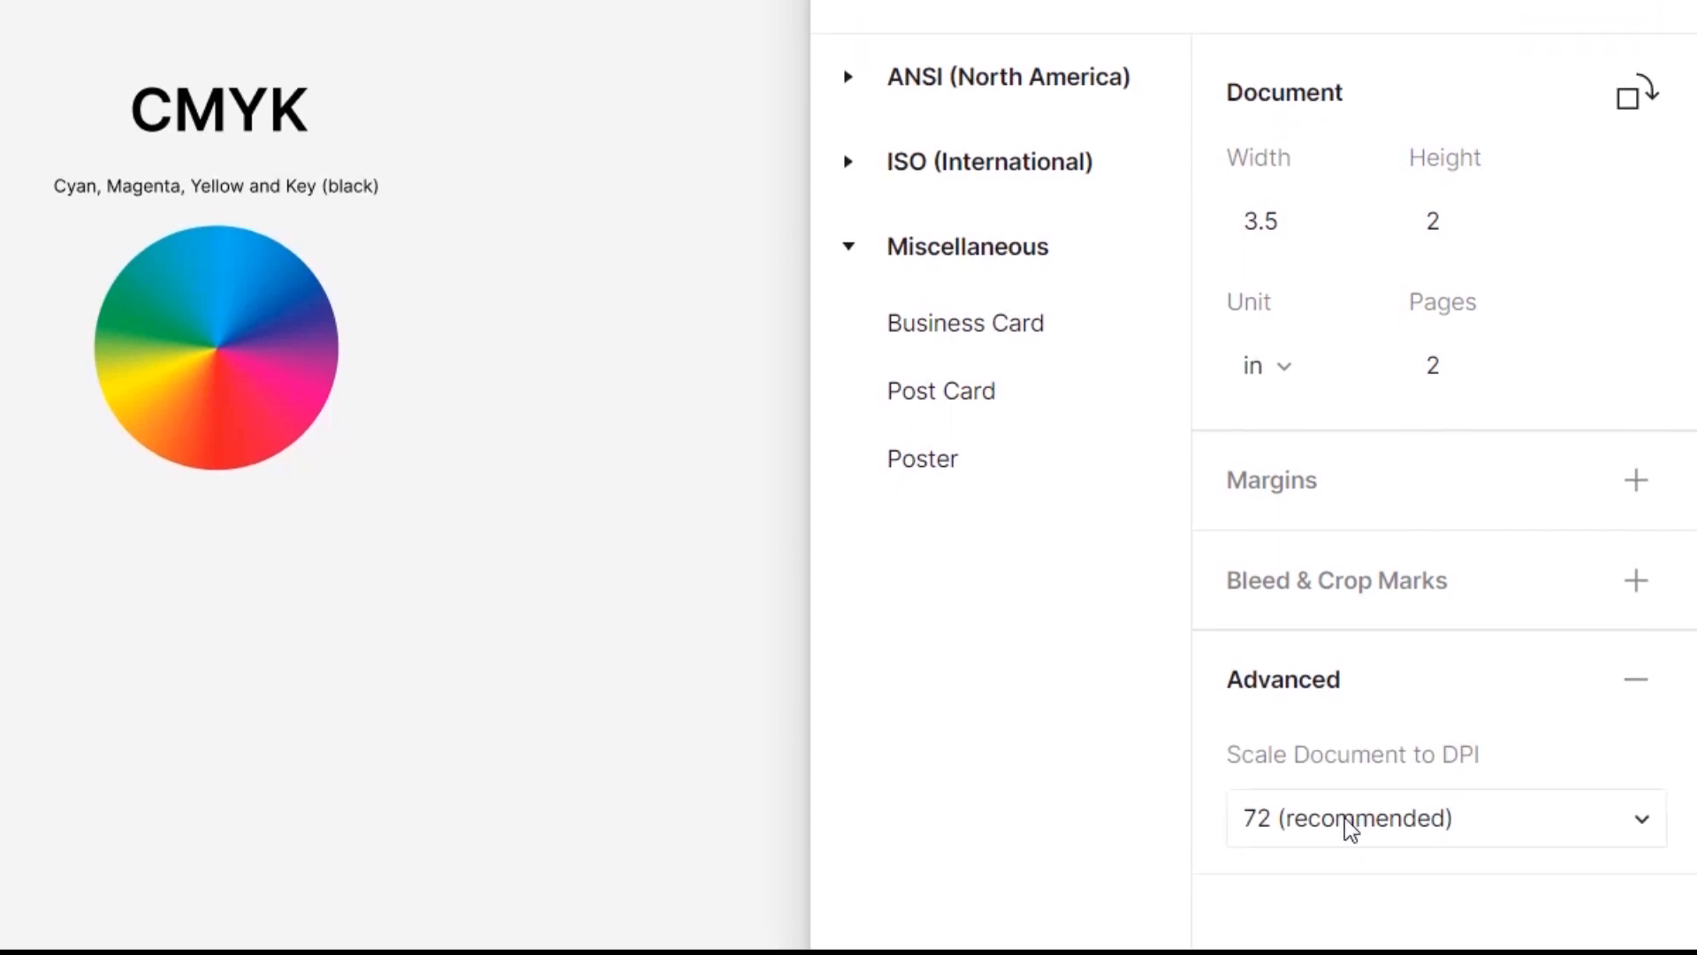
click(1350, 829)
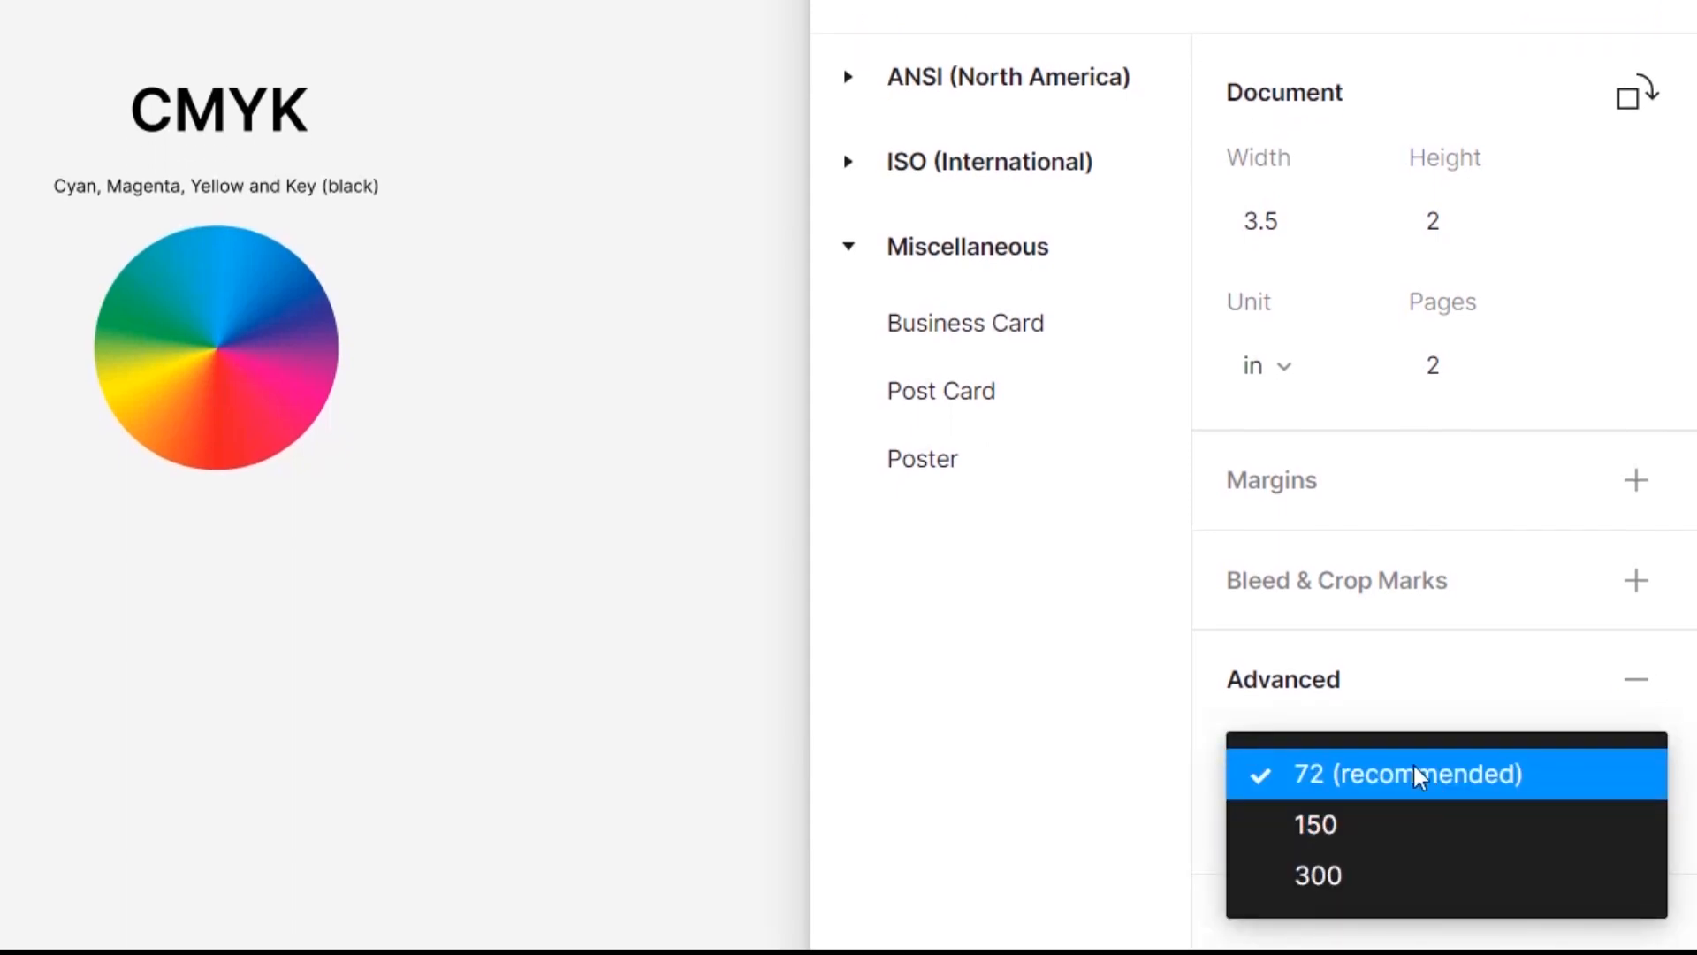
click(1370, 874)
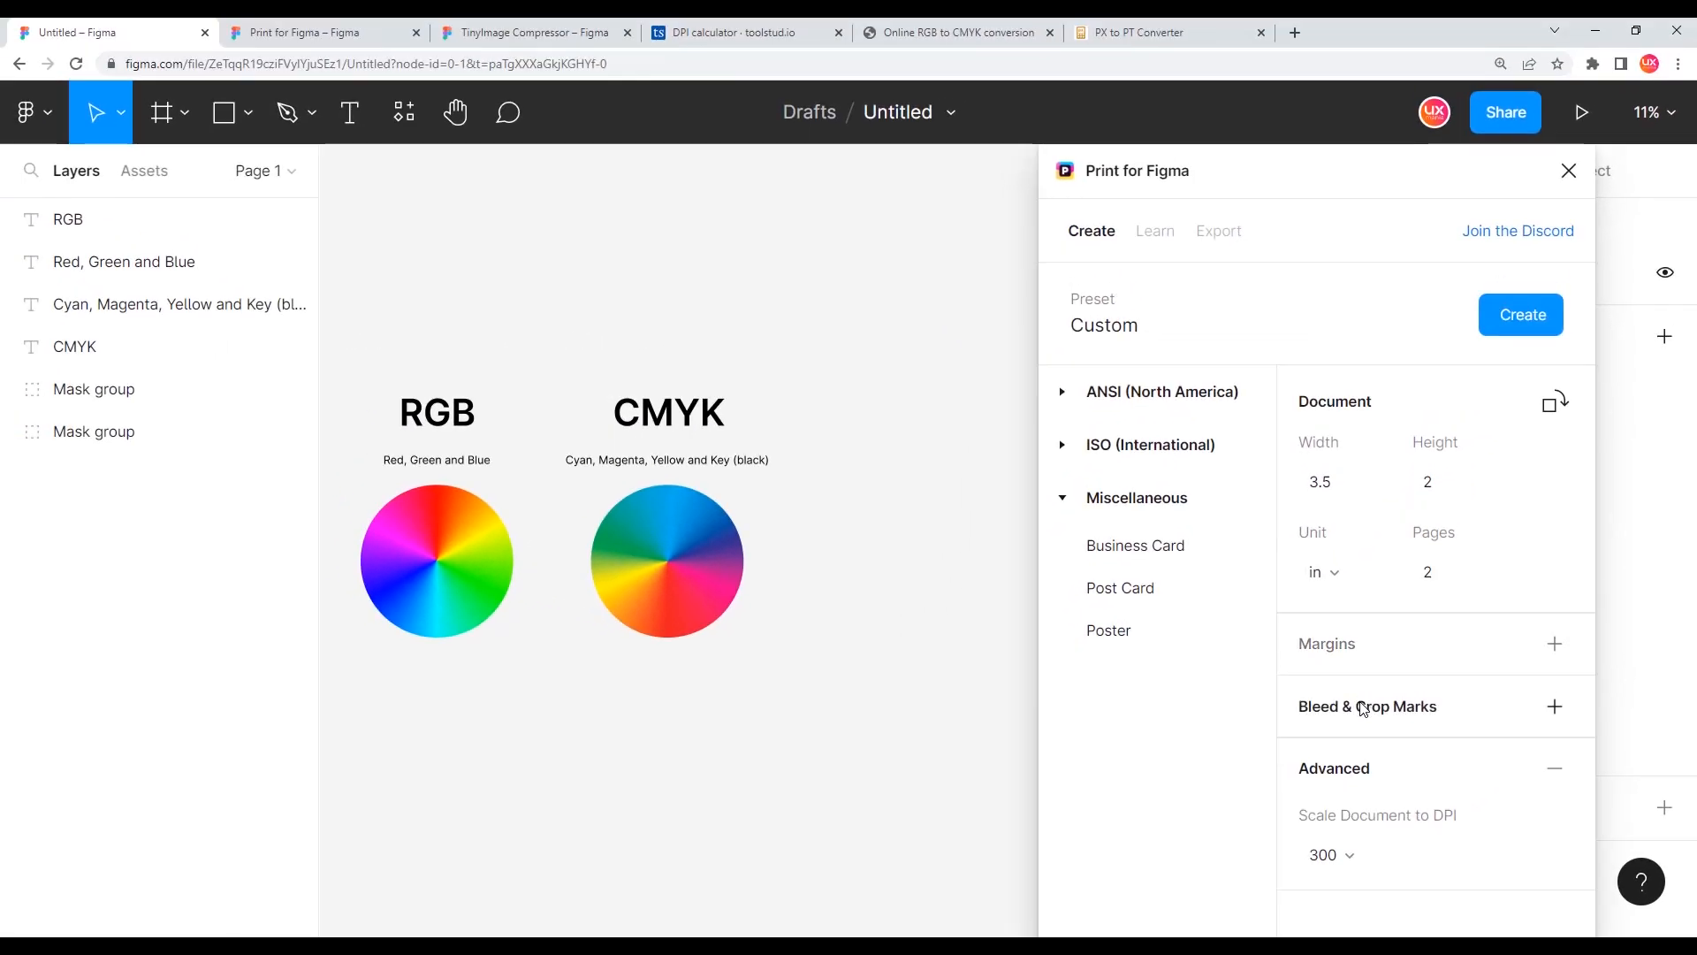
Add 0.5 in margins and a 0.25 in bleed on all sides, and create the print document.
click(1365, 707)
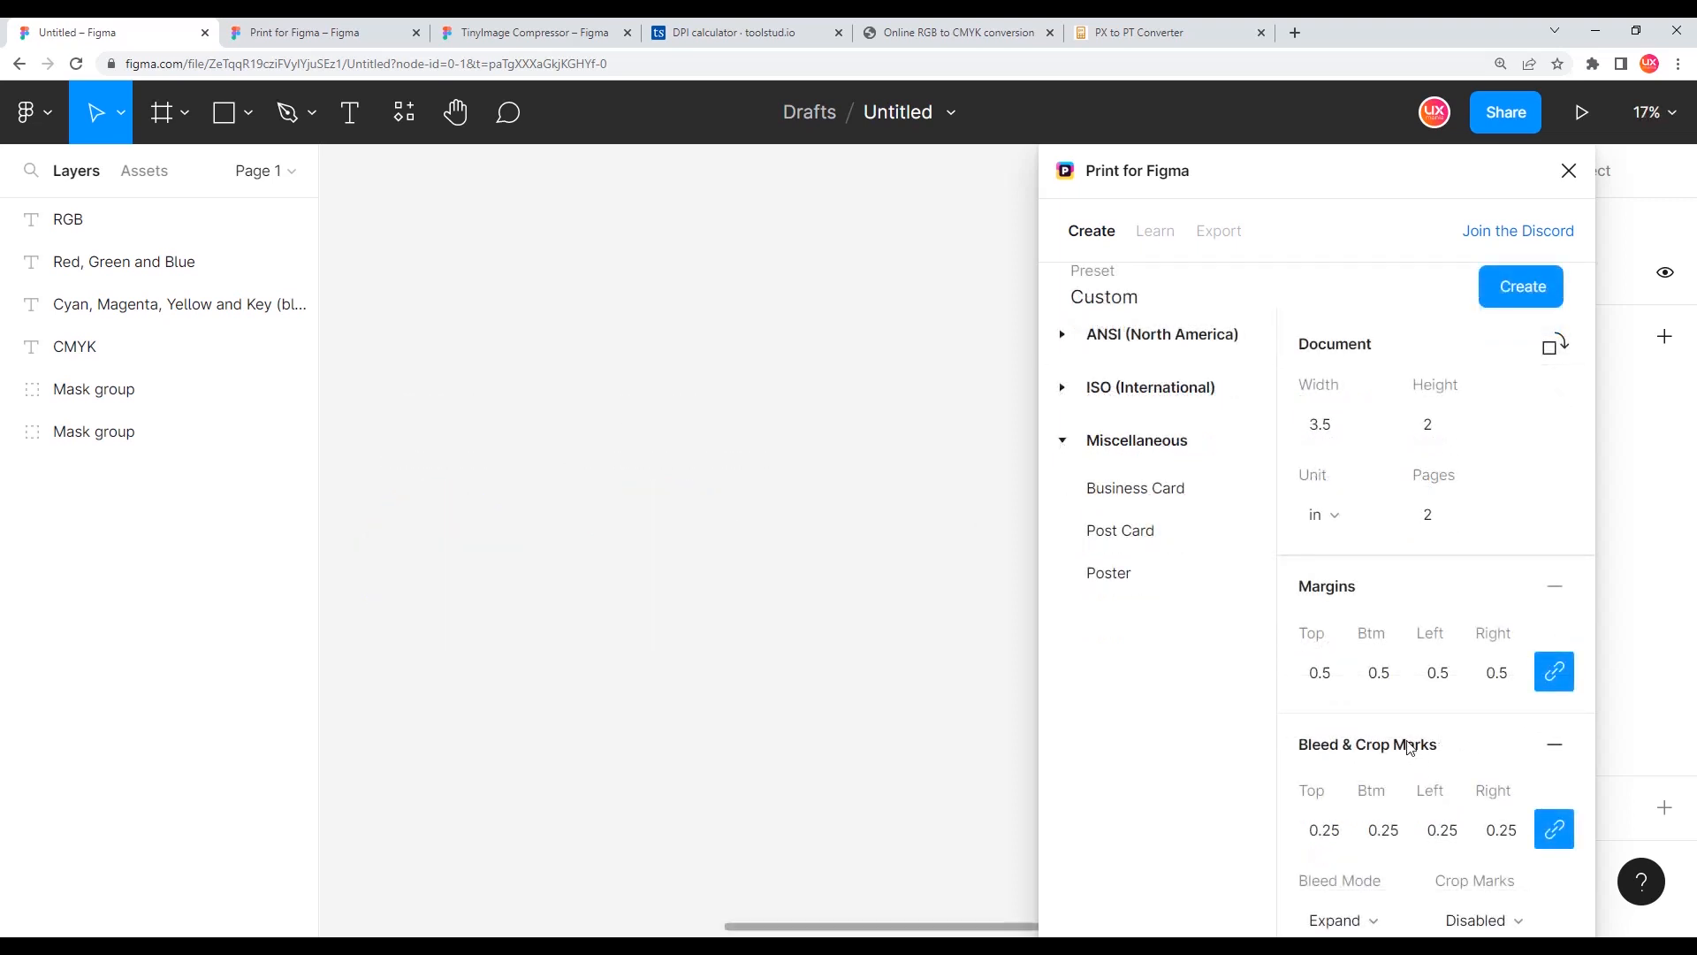
click(1518, 290)
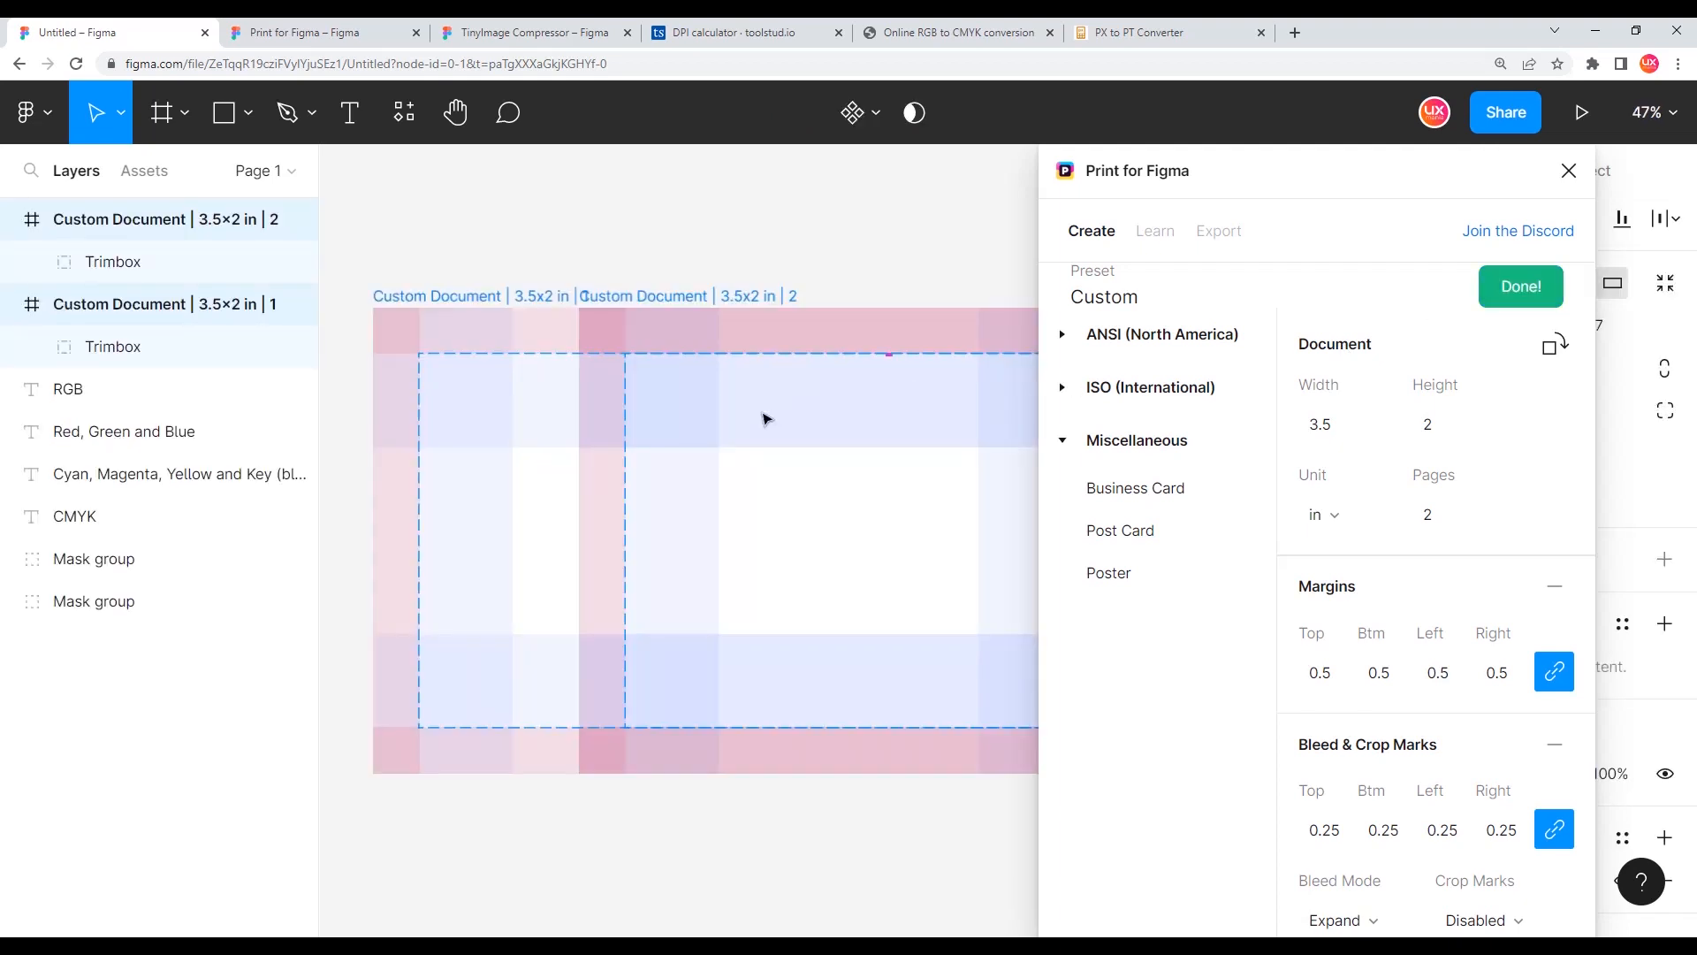
Move the second page's frame beside the first so the two business card pages no longer overlap.
scroll(554, 429, down, 1)
click(653, 295)
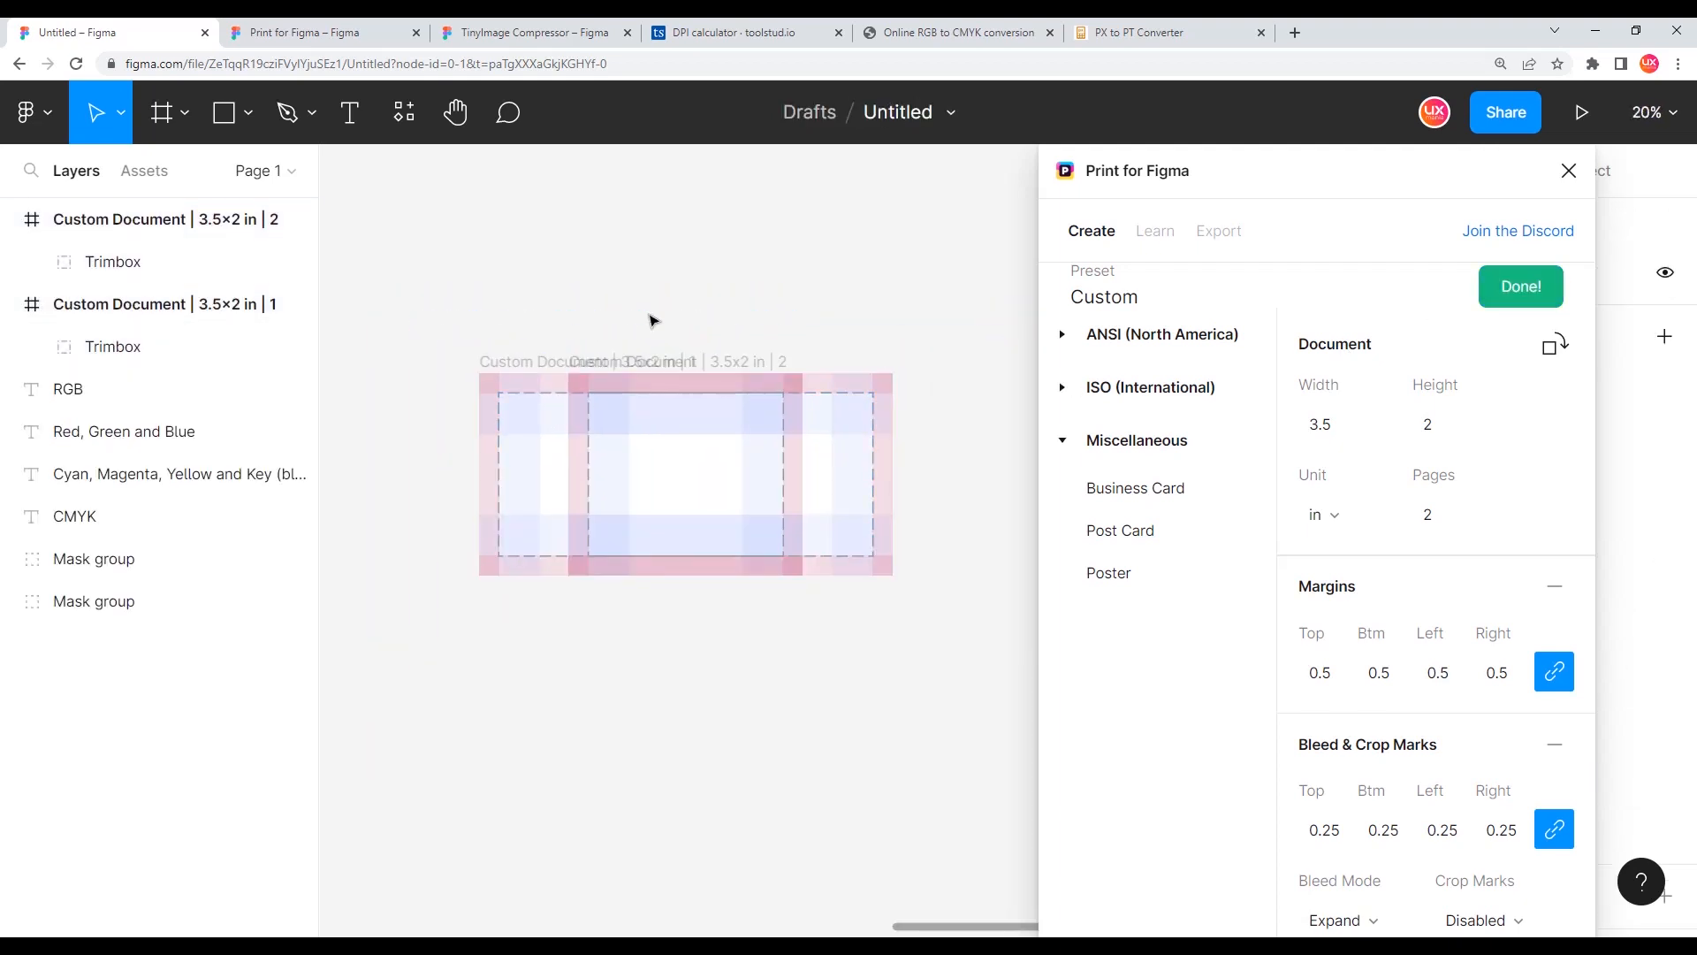
drag(660, 350, 791, 387)
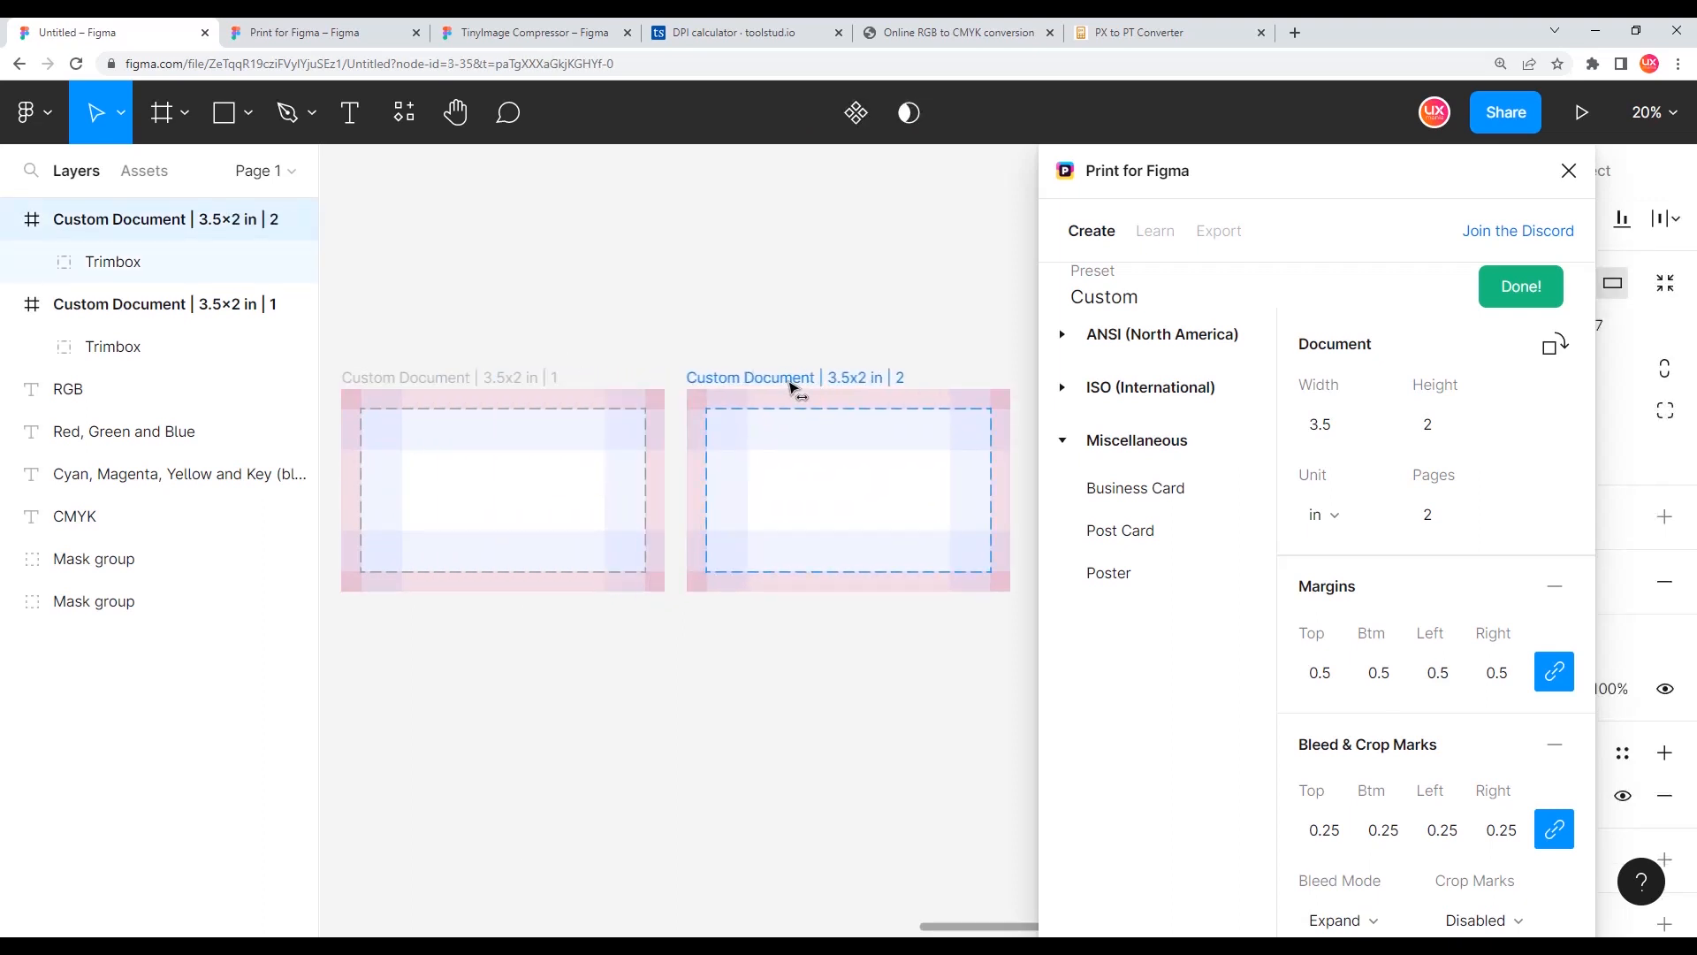
Examine the bleed, margin and trim guides on the two business card pages.
click(587, 292)
scroll(378, 442, up, 3)
drag(756, 462, 580, 466)
drag(925, 453, 844, 476)
drag(539, 522, 844, 516)
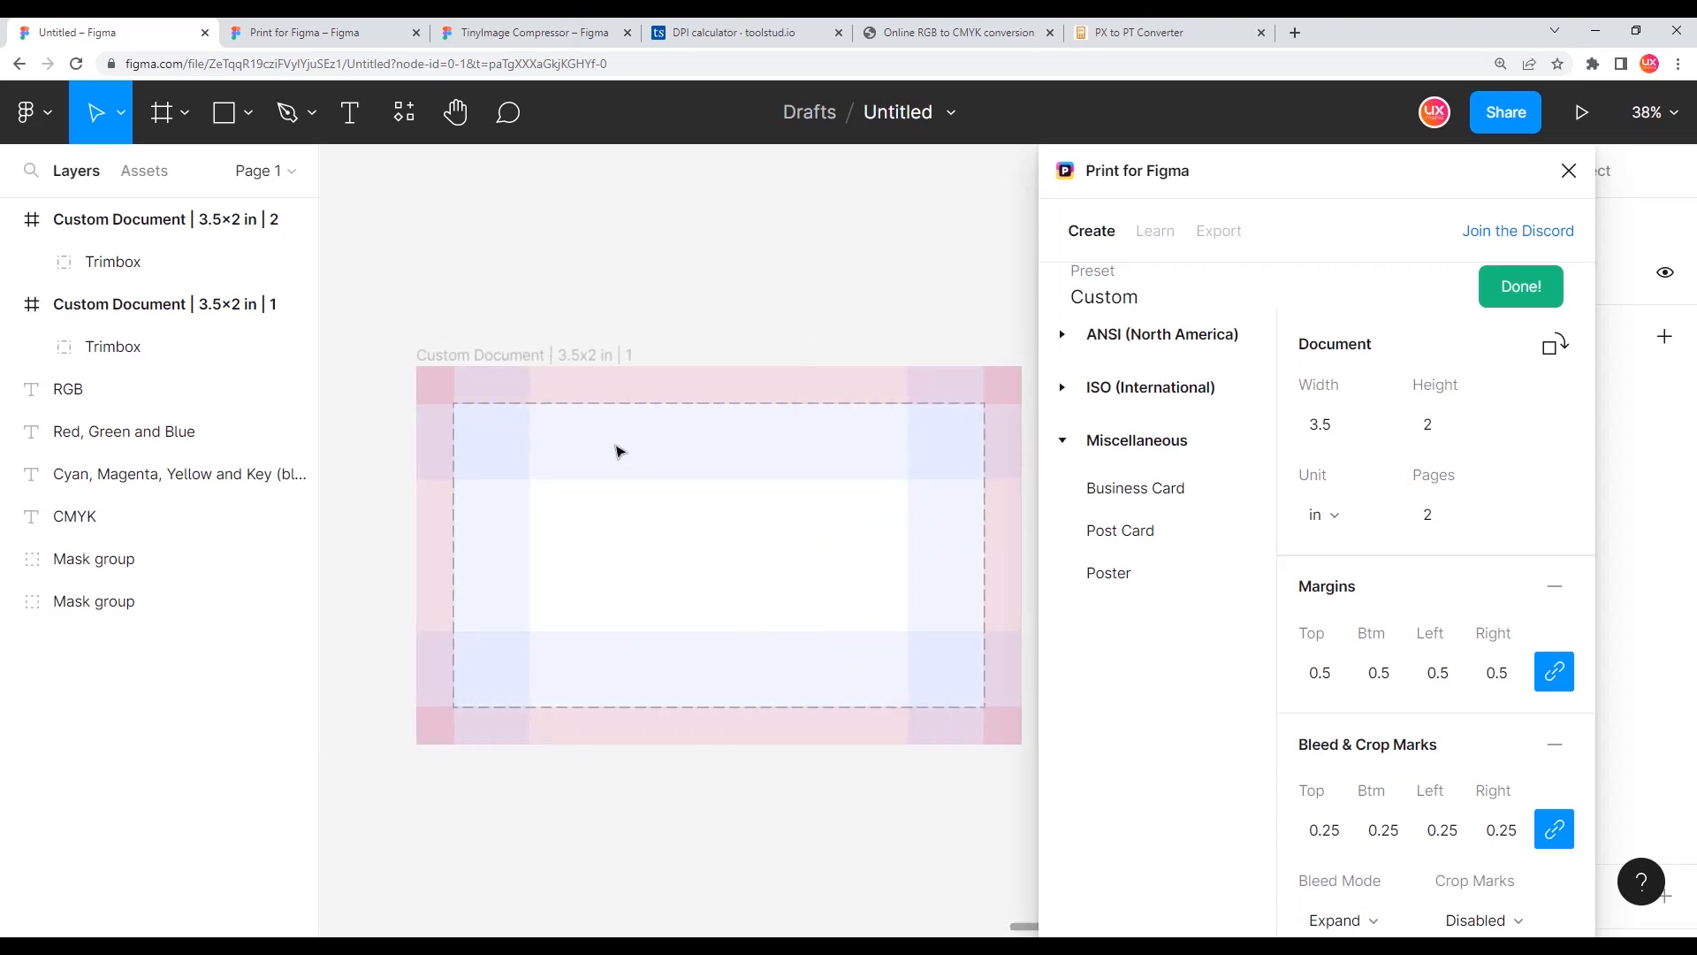
scroll(584, 420, down, 5)
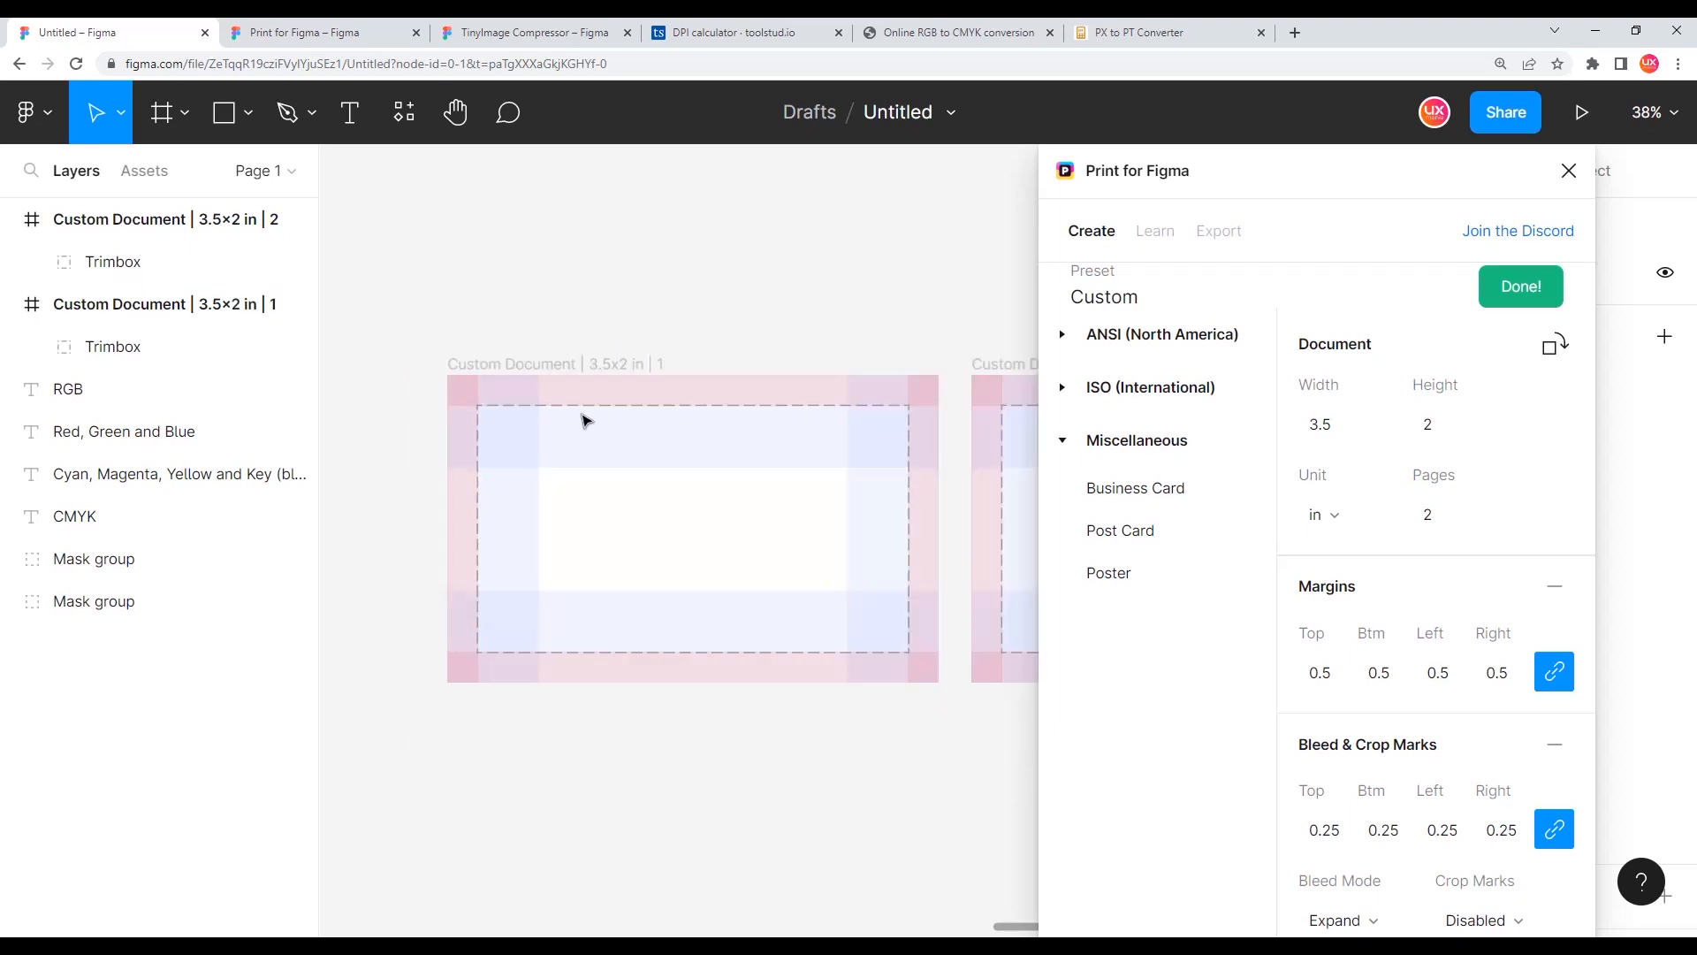
drag(718, 441, 585, 465)
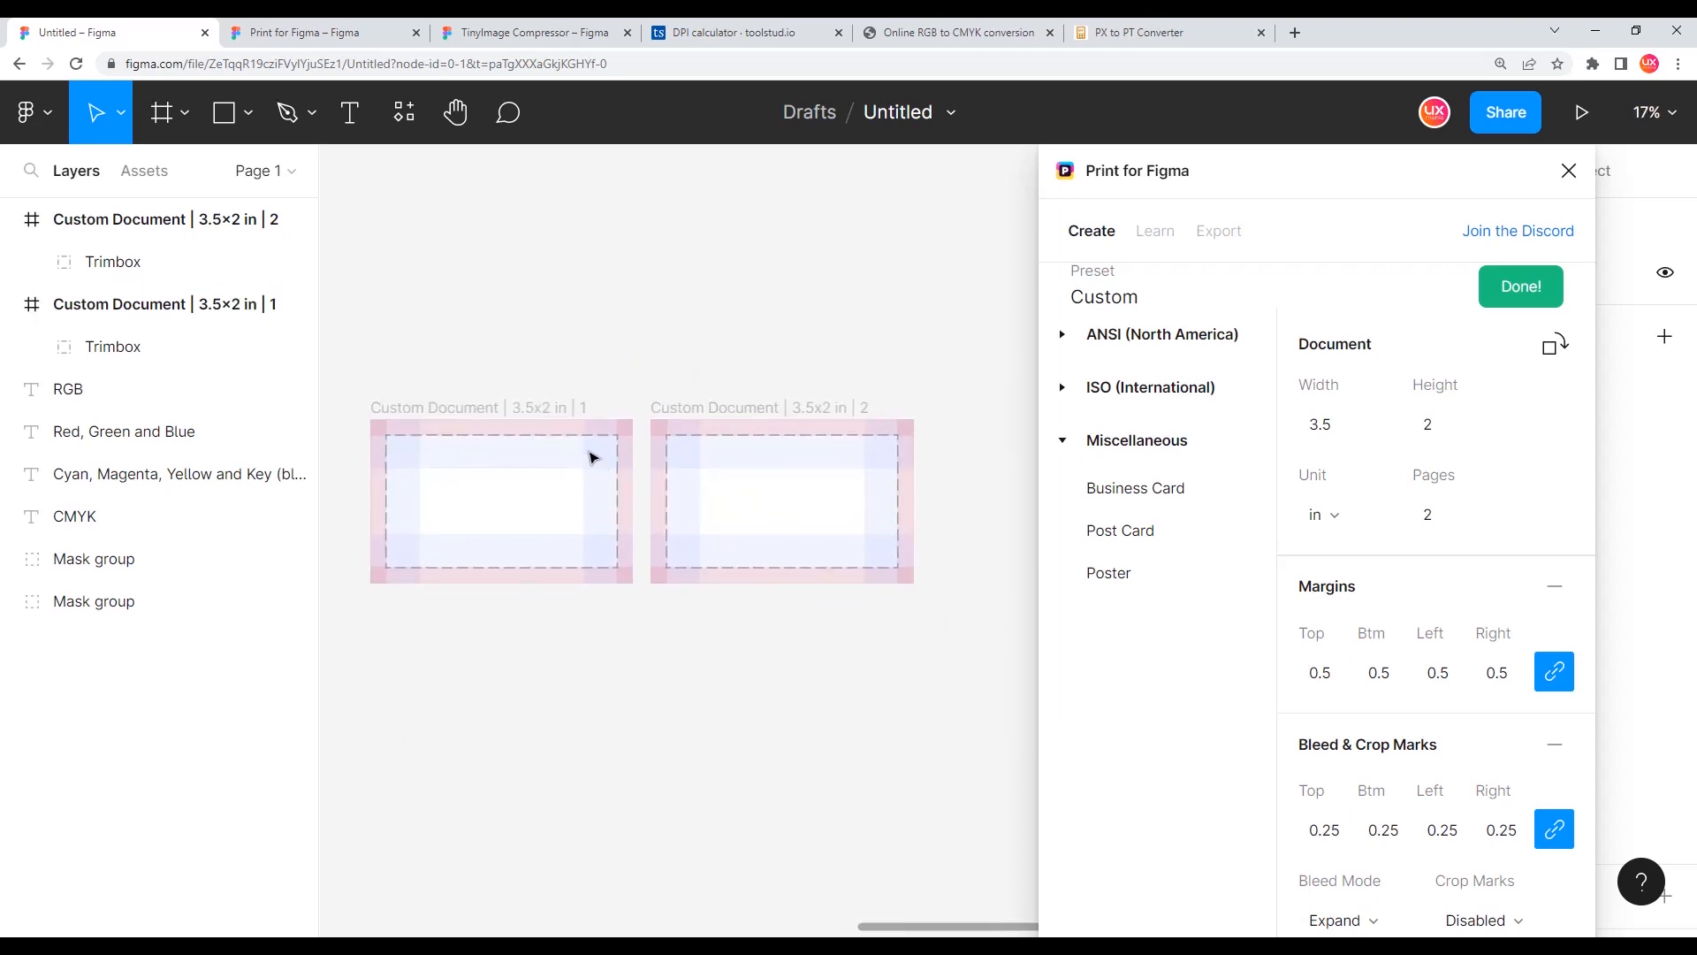
Close the Print for Figma plugin window.
click(567, 415)
scroll(1310, 561, down, 1)
scroll(1308, 583, up, 1)
click(1570, 172)
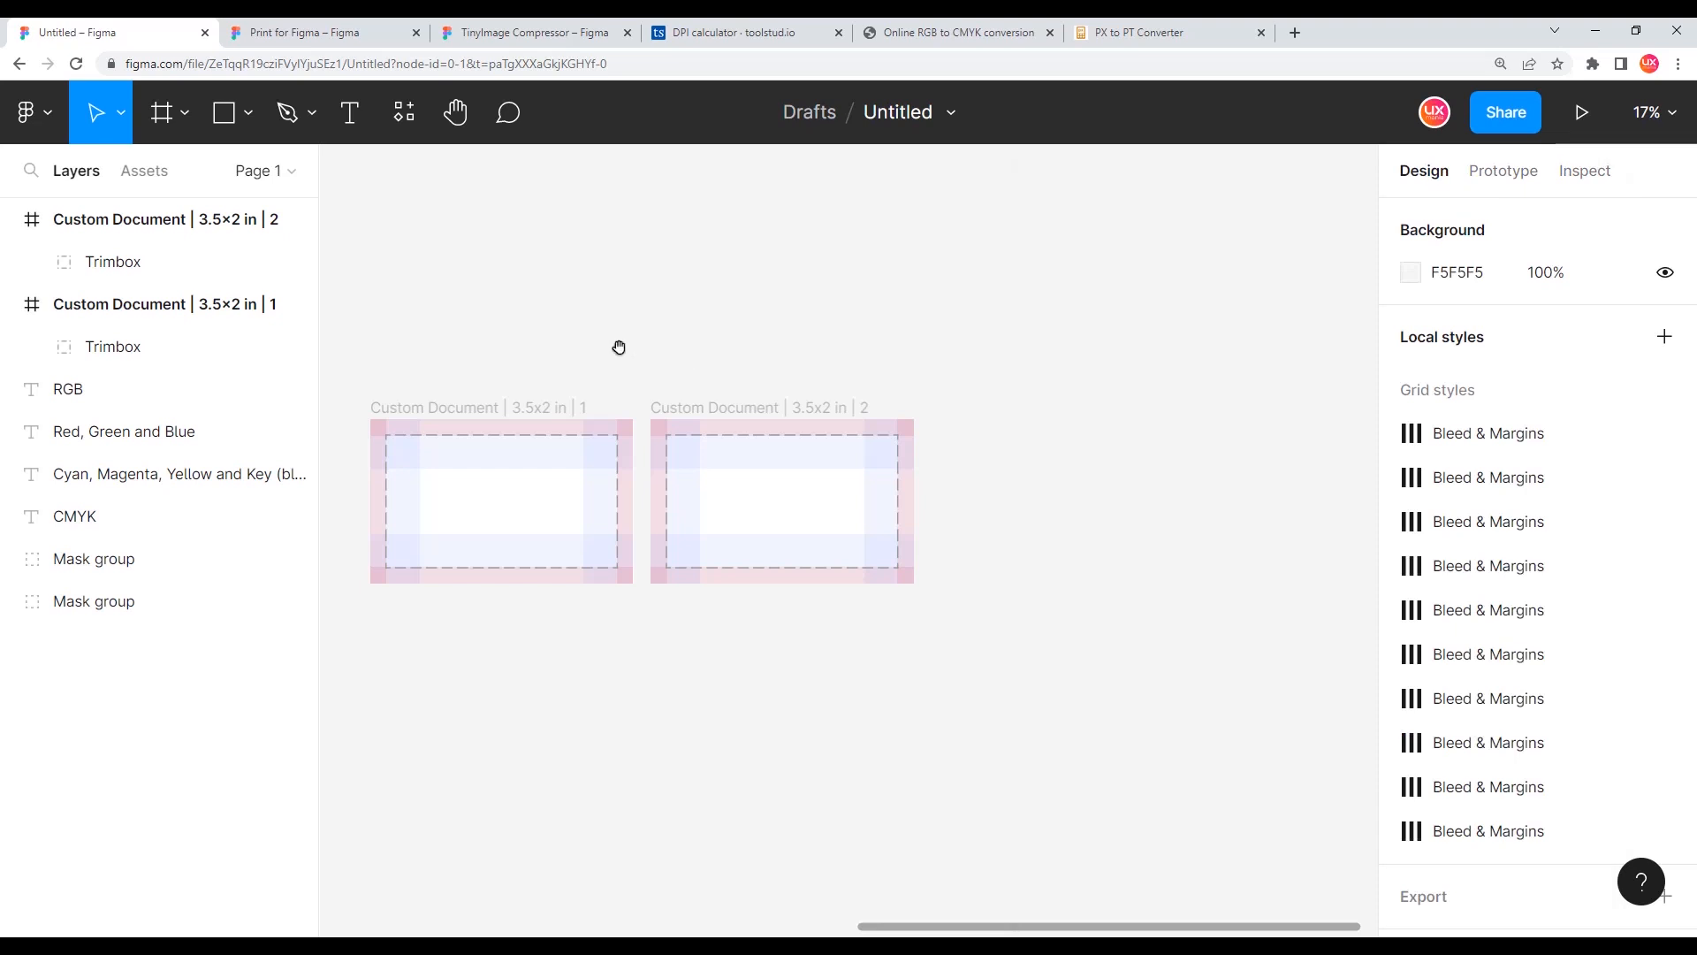
Inspect the first business card page up close, followed by both pages side by side.
drag(618, 345, 773, 363)
scroll(654, 453, up, 2)
scroll(654, 453, up, 2)
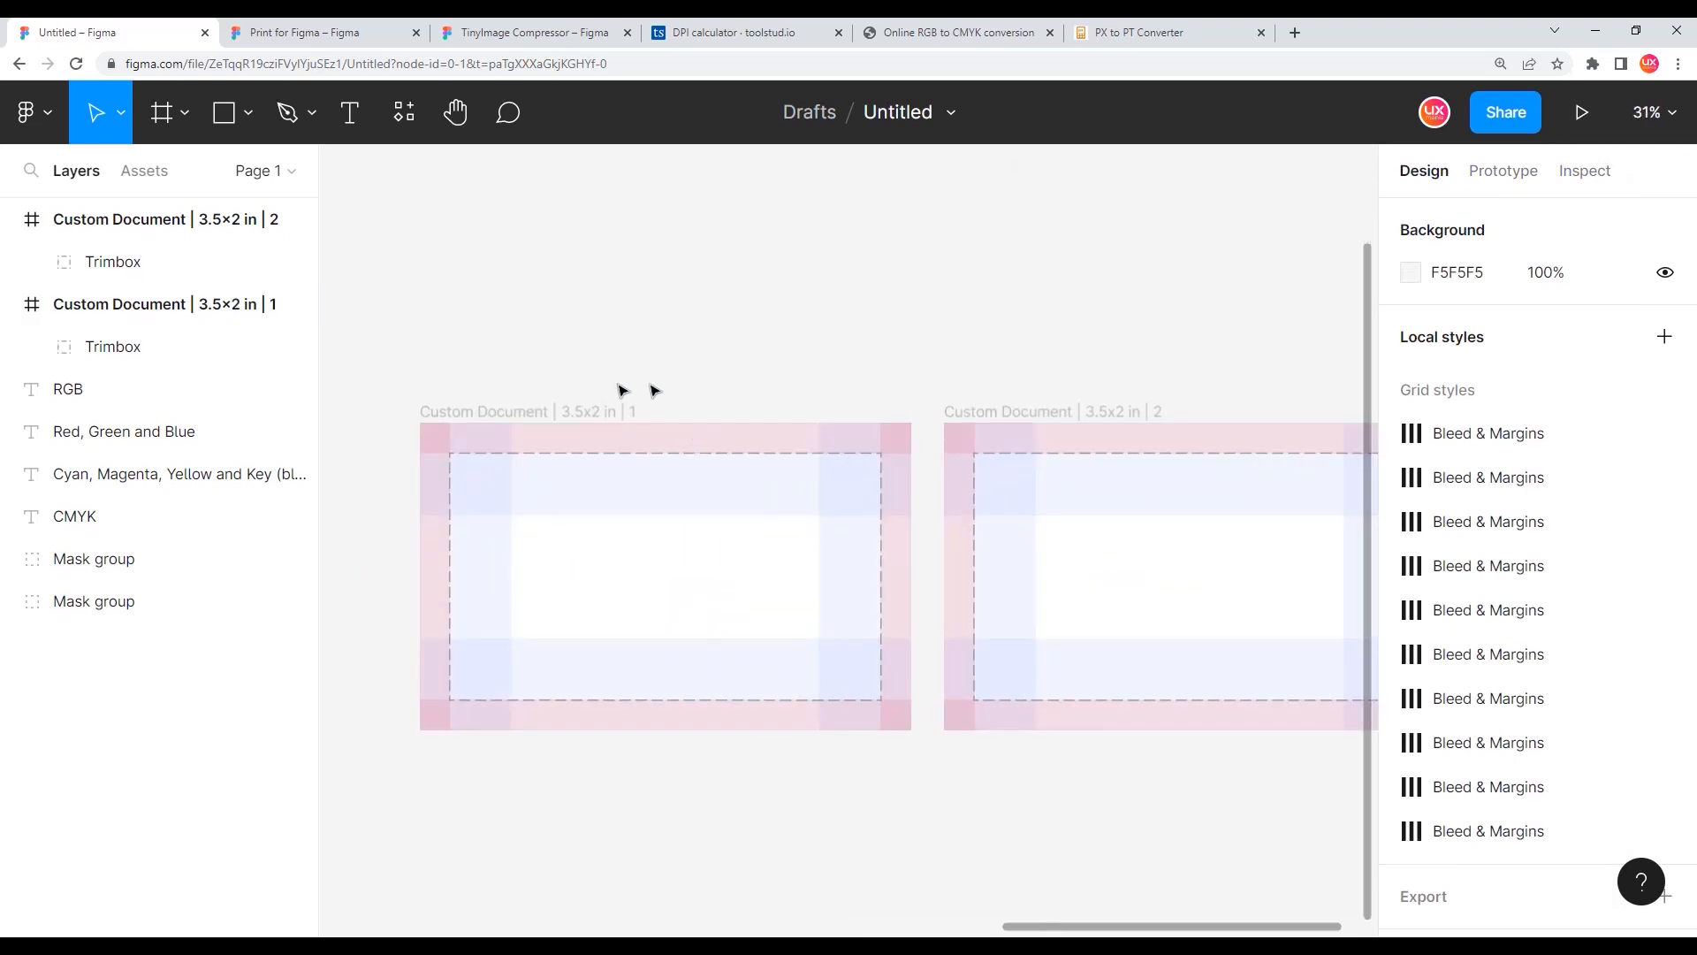
drag(885, 370, 848, 323)
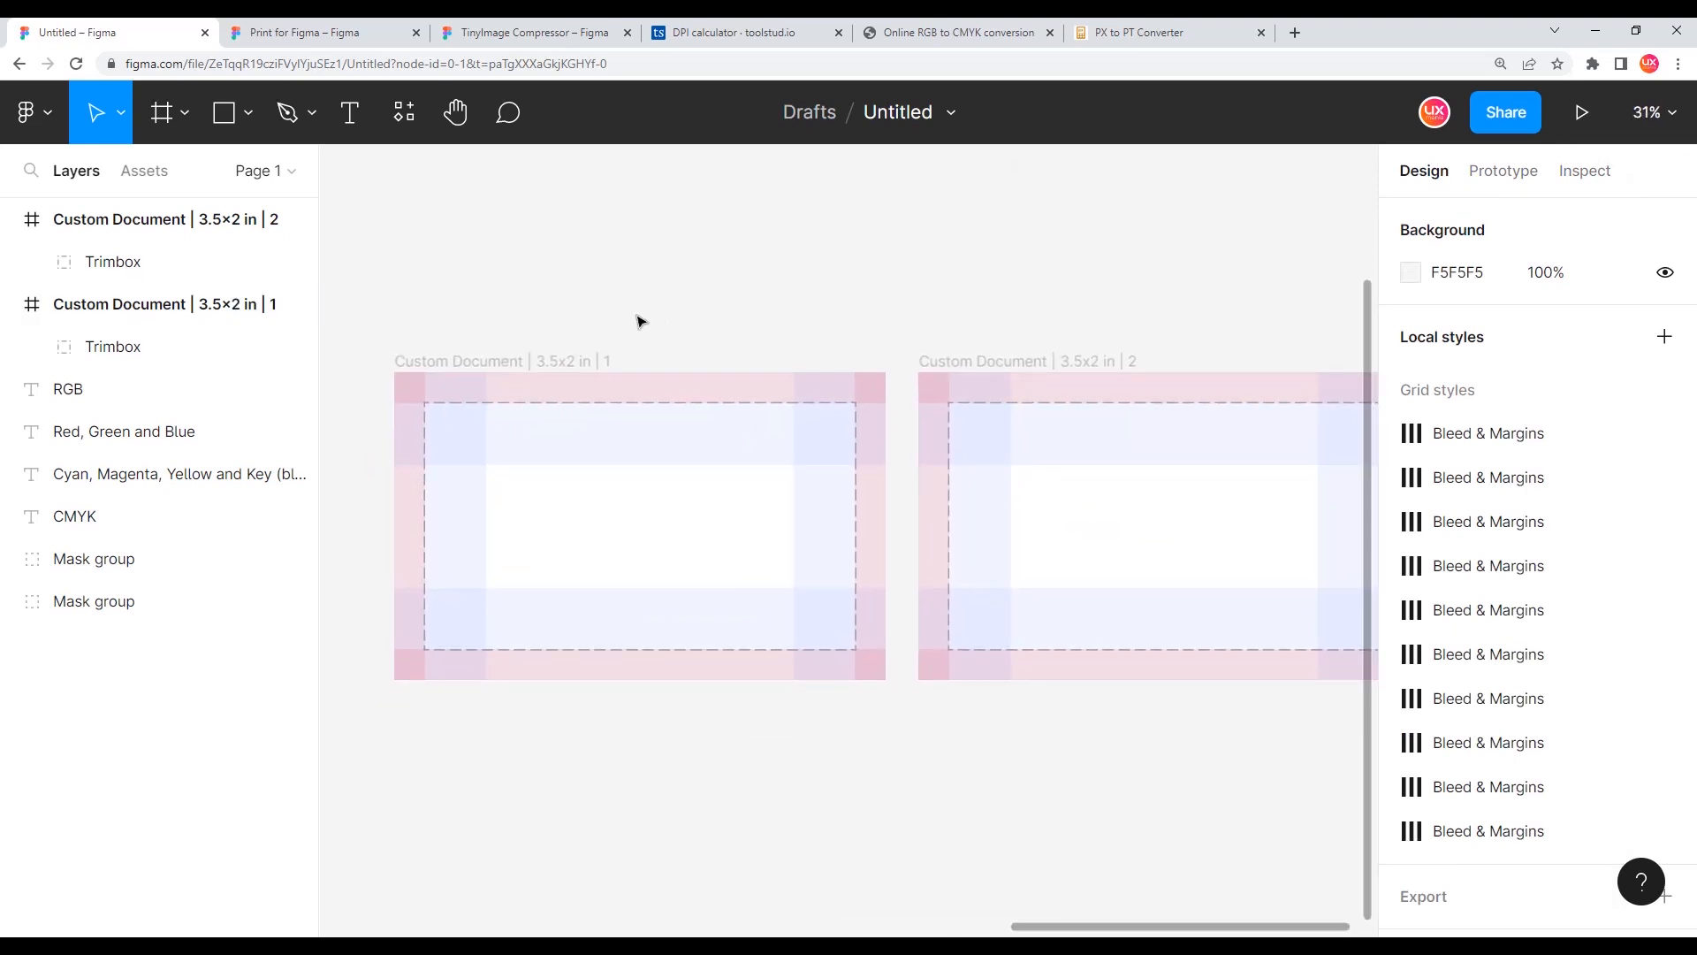
drag(585, 353, 633, 330)
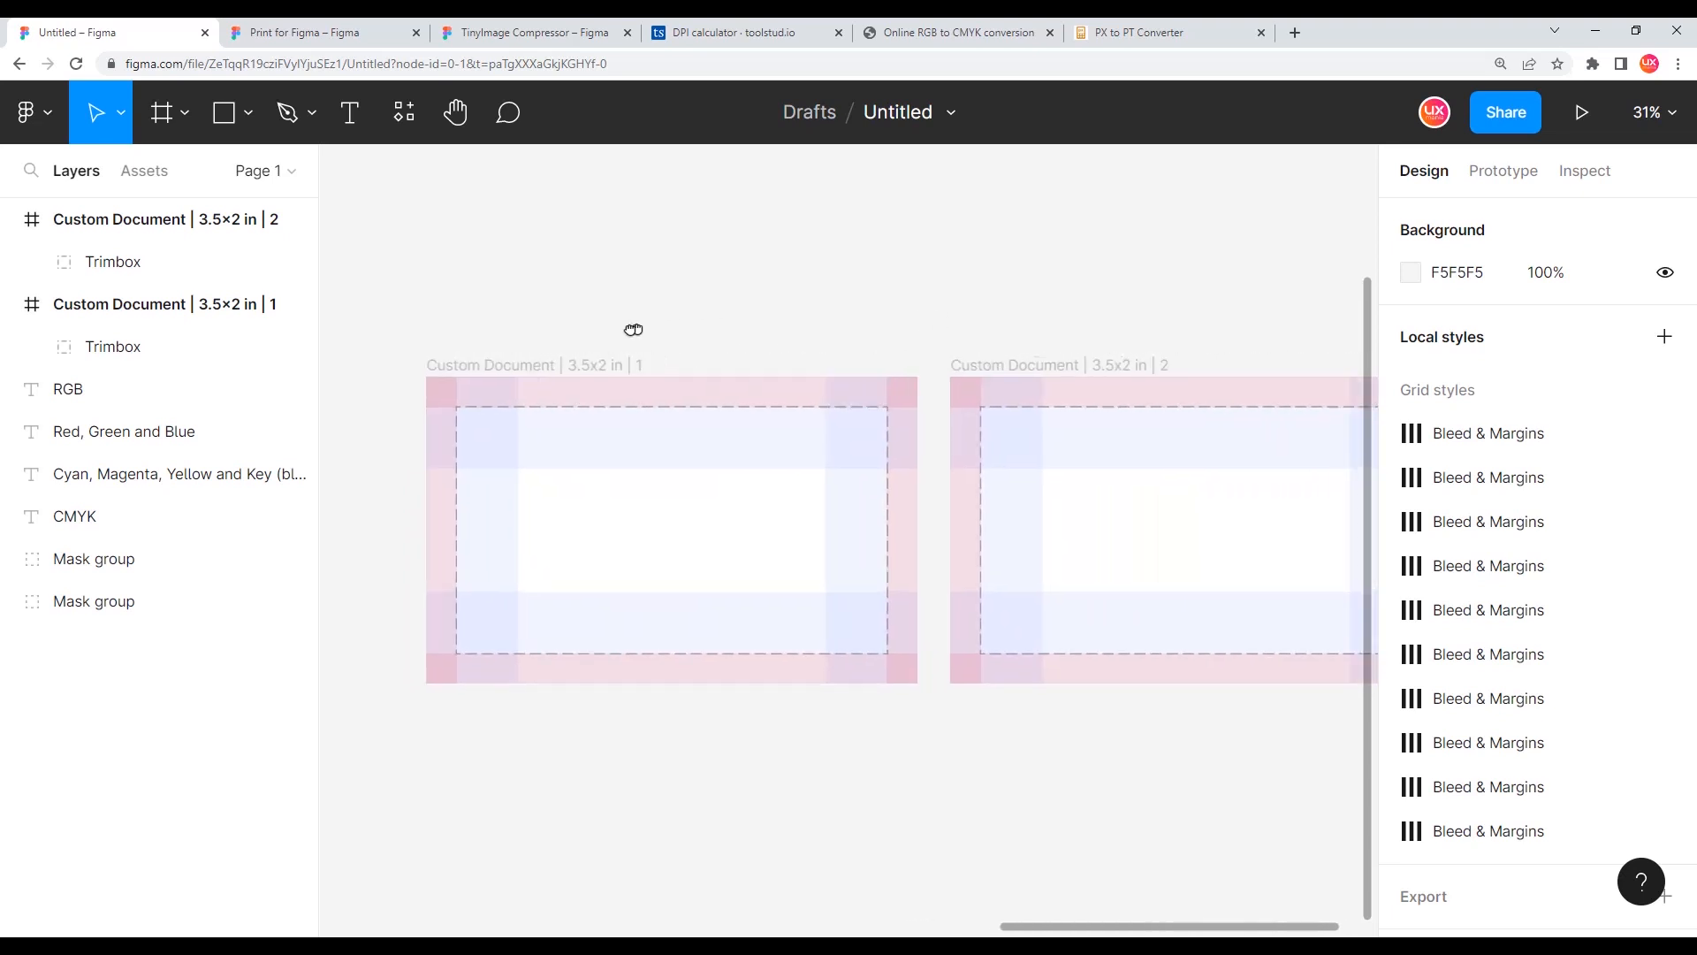
scroll(638, 342, down, 2)
scroll(638, 341, down, 1)
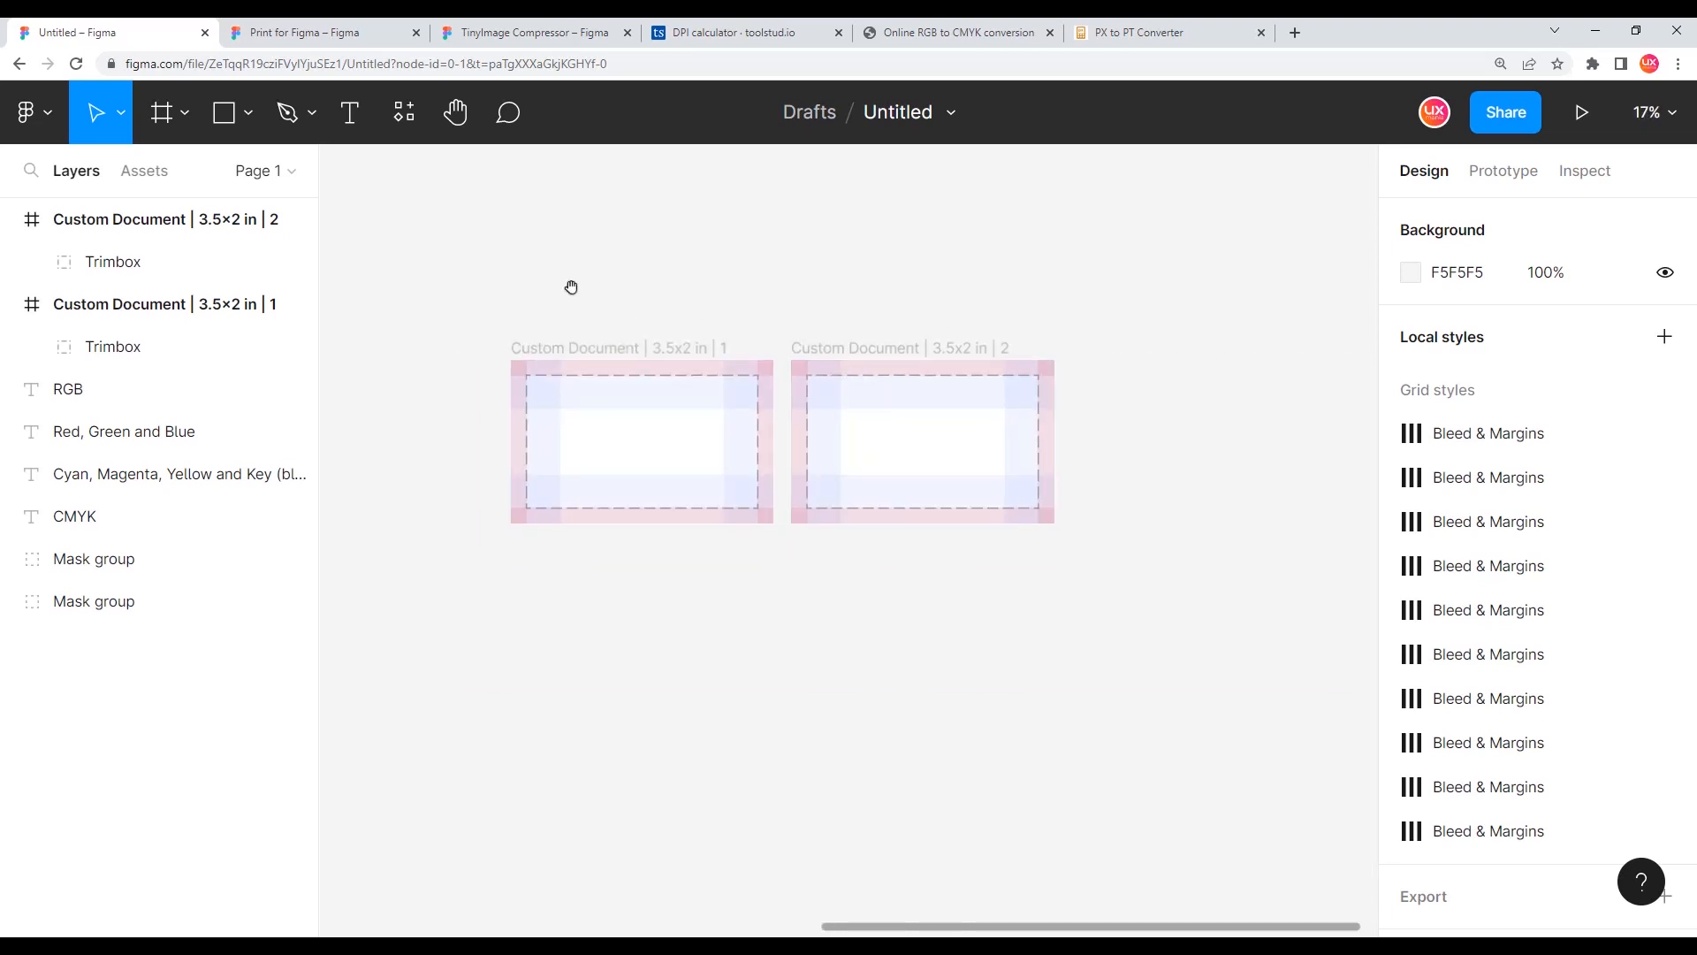
Review the RGB and CMYK colour wheels next to the business card pages.
drag(569, 284, 697, 326)
drag(442, 325, 564, 345)
scroll(773, 402, down, 3)
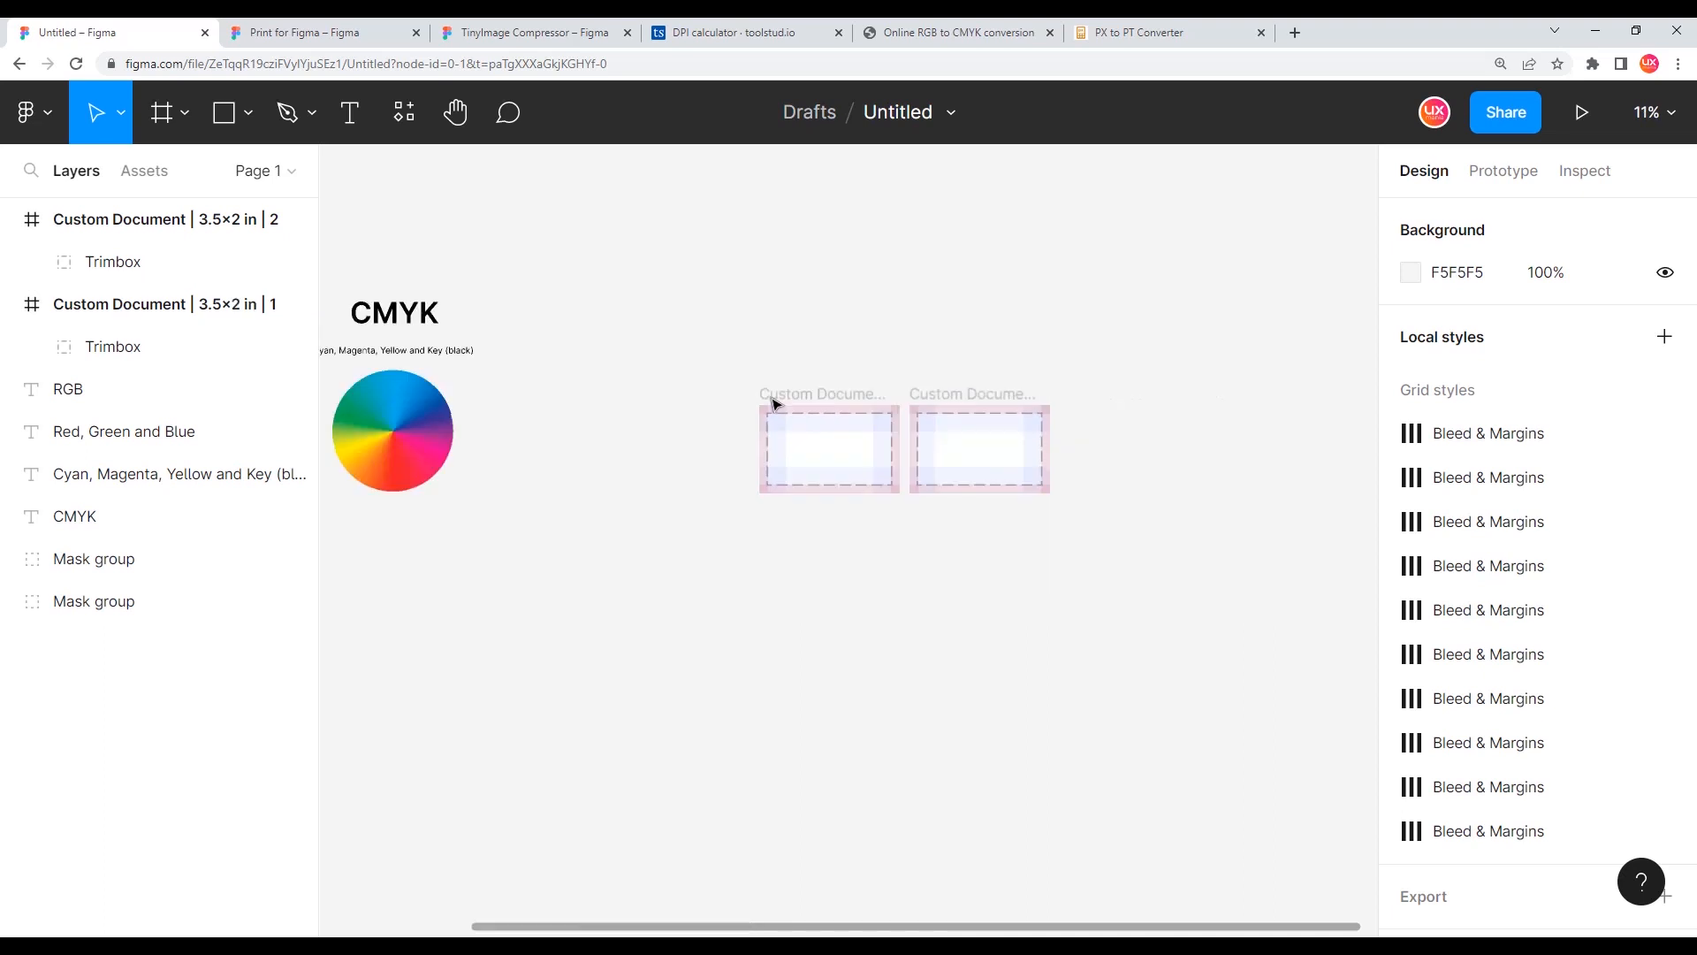
drag(534, 421, 716, 451)
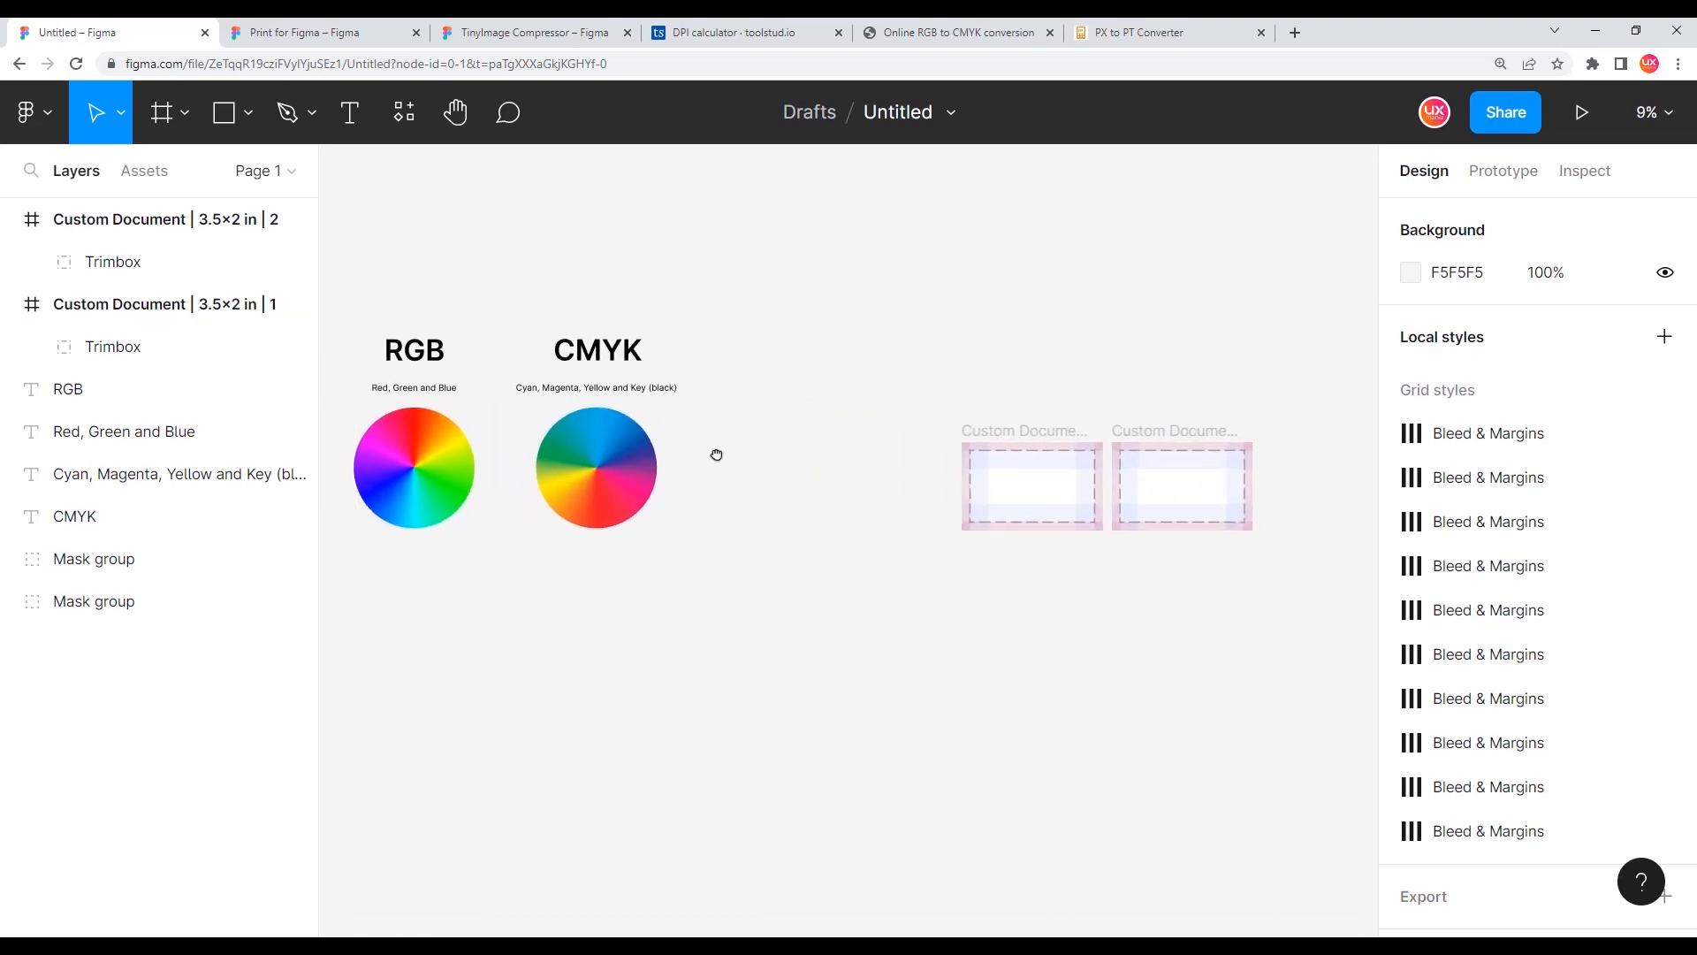
click(615, 417)
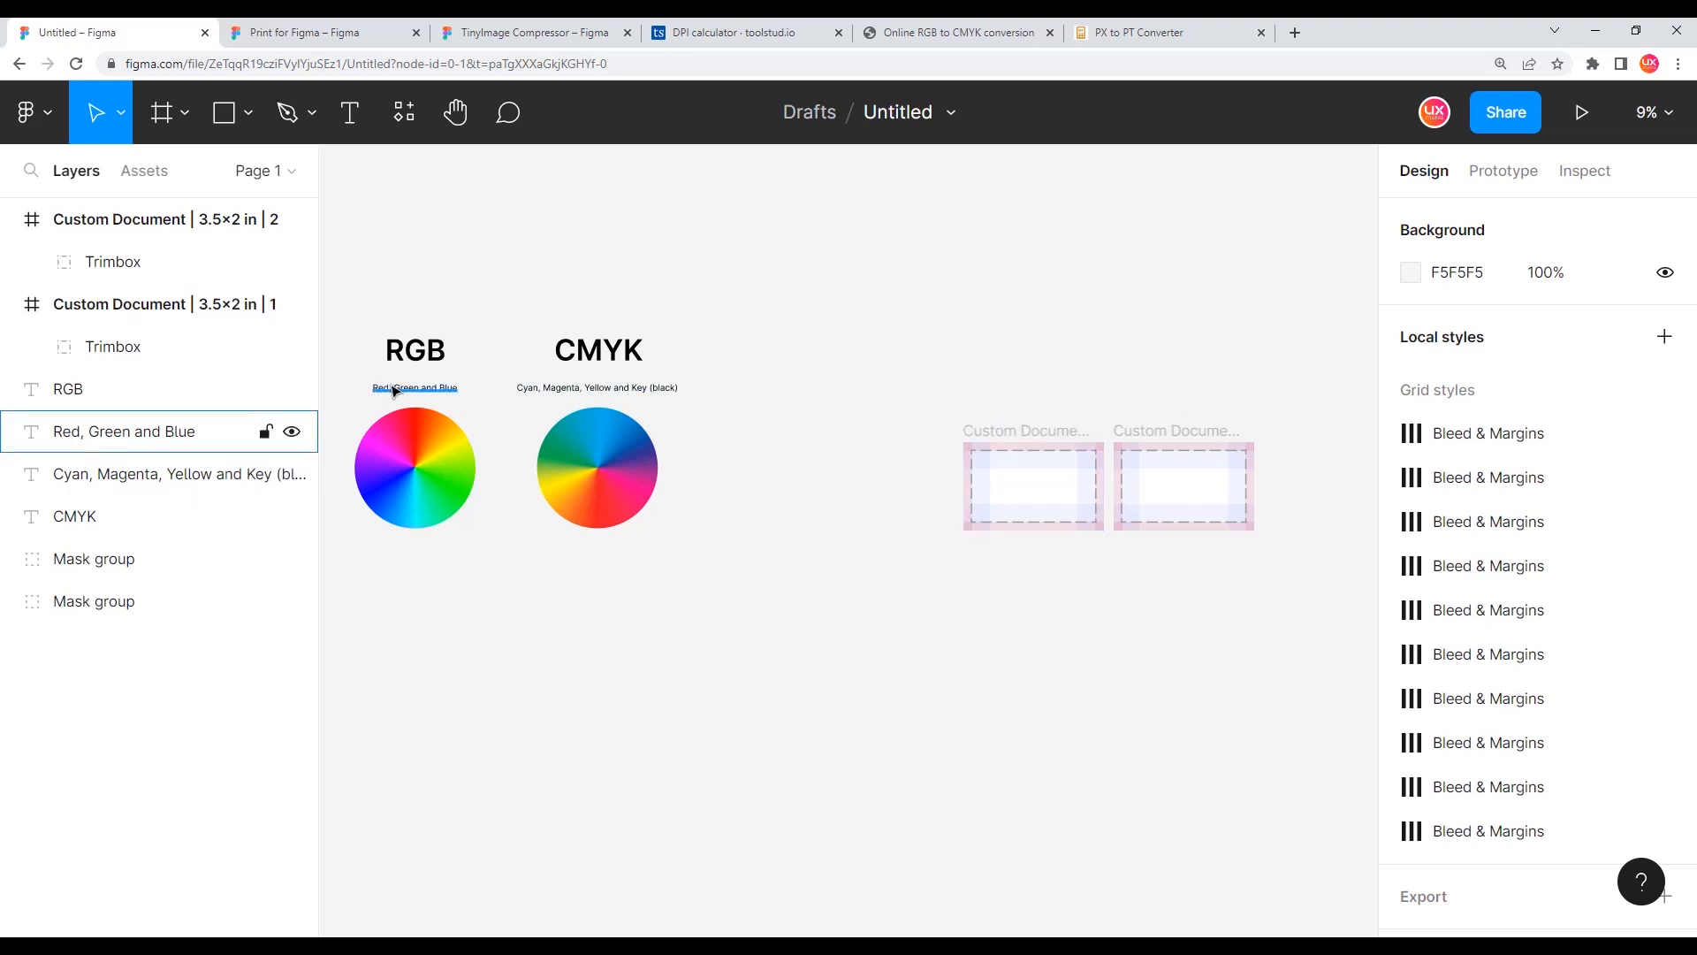
Return to the business card pages and examine the second page's trim box and bleed area.
drag(875, 369, 1249, 502)
drag(1195, 434, 1034, 375)
scroll(994, 389, up, 5)
click(916, 287)
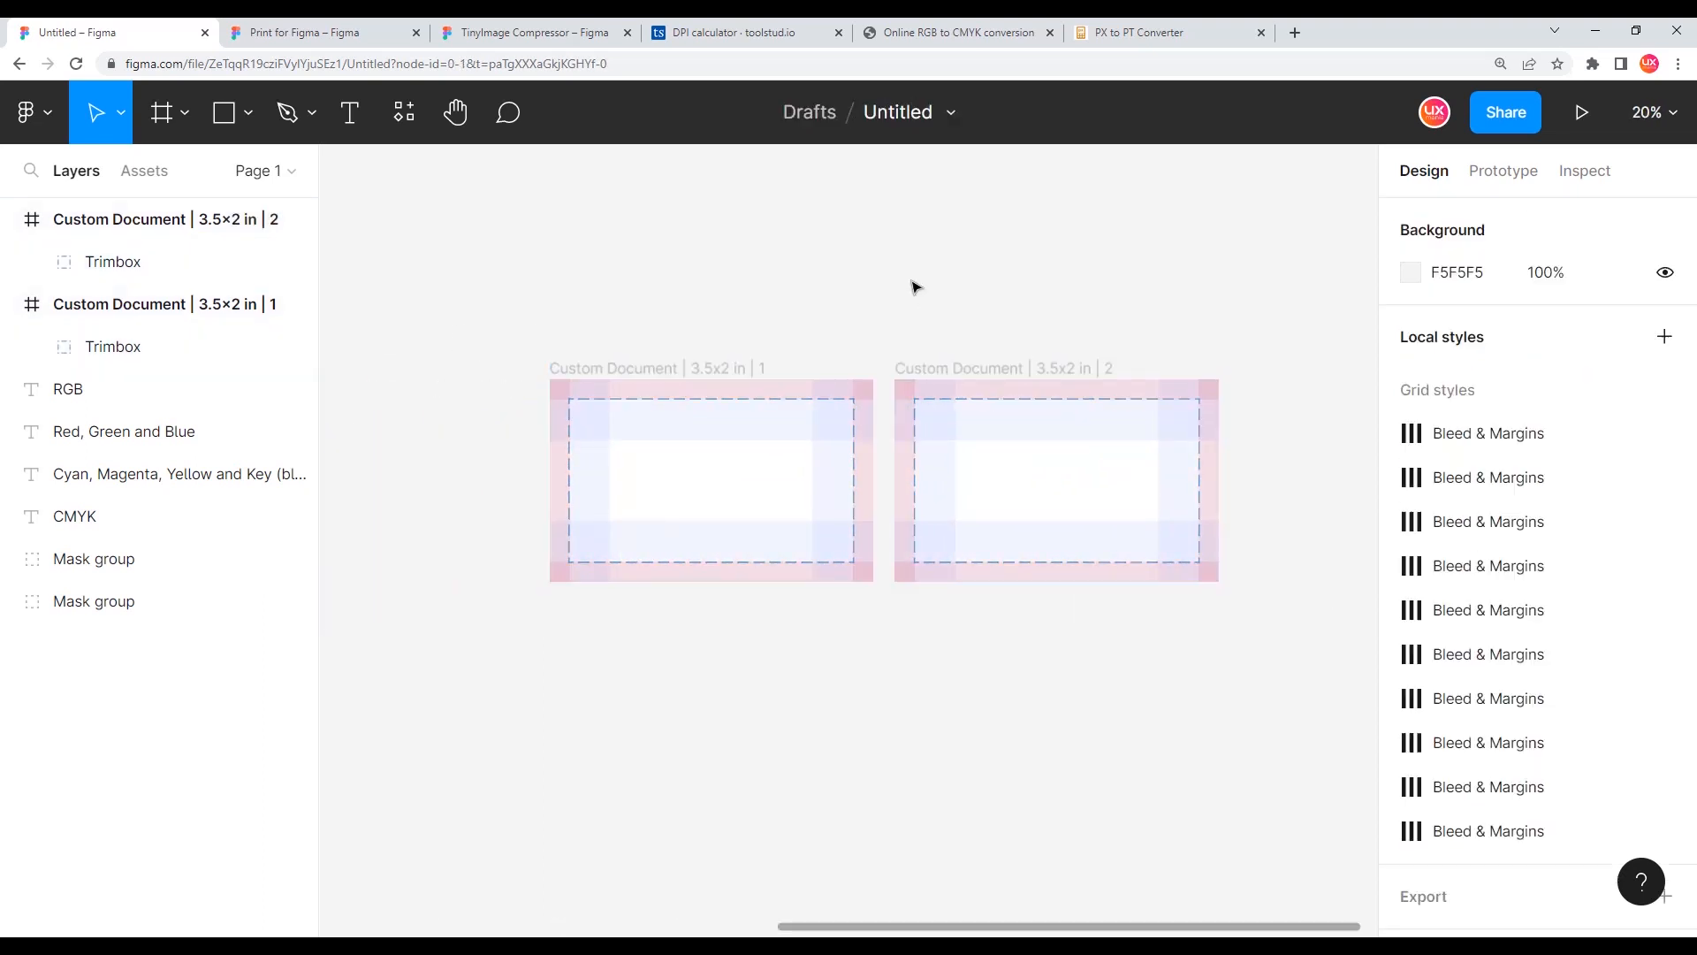
scroll(853, 375, up, 3)
scroll(891, 421, right, 3)
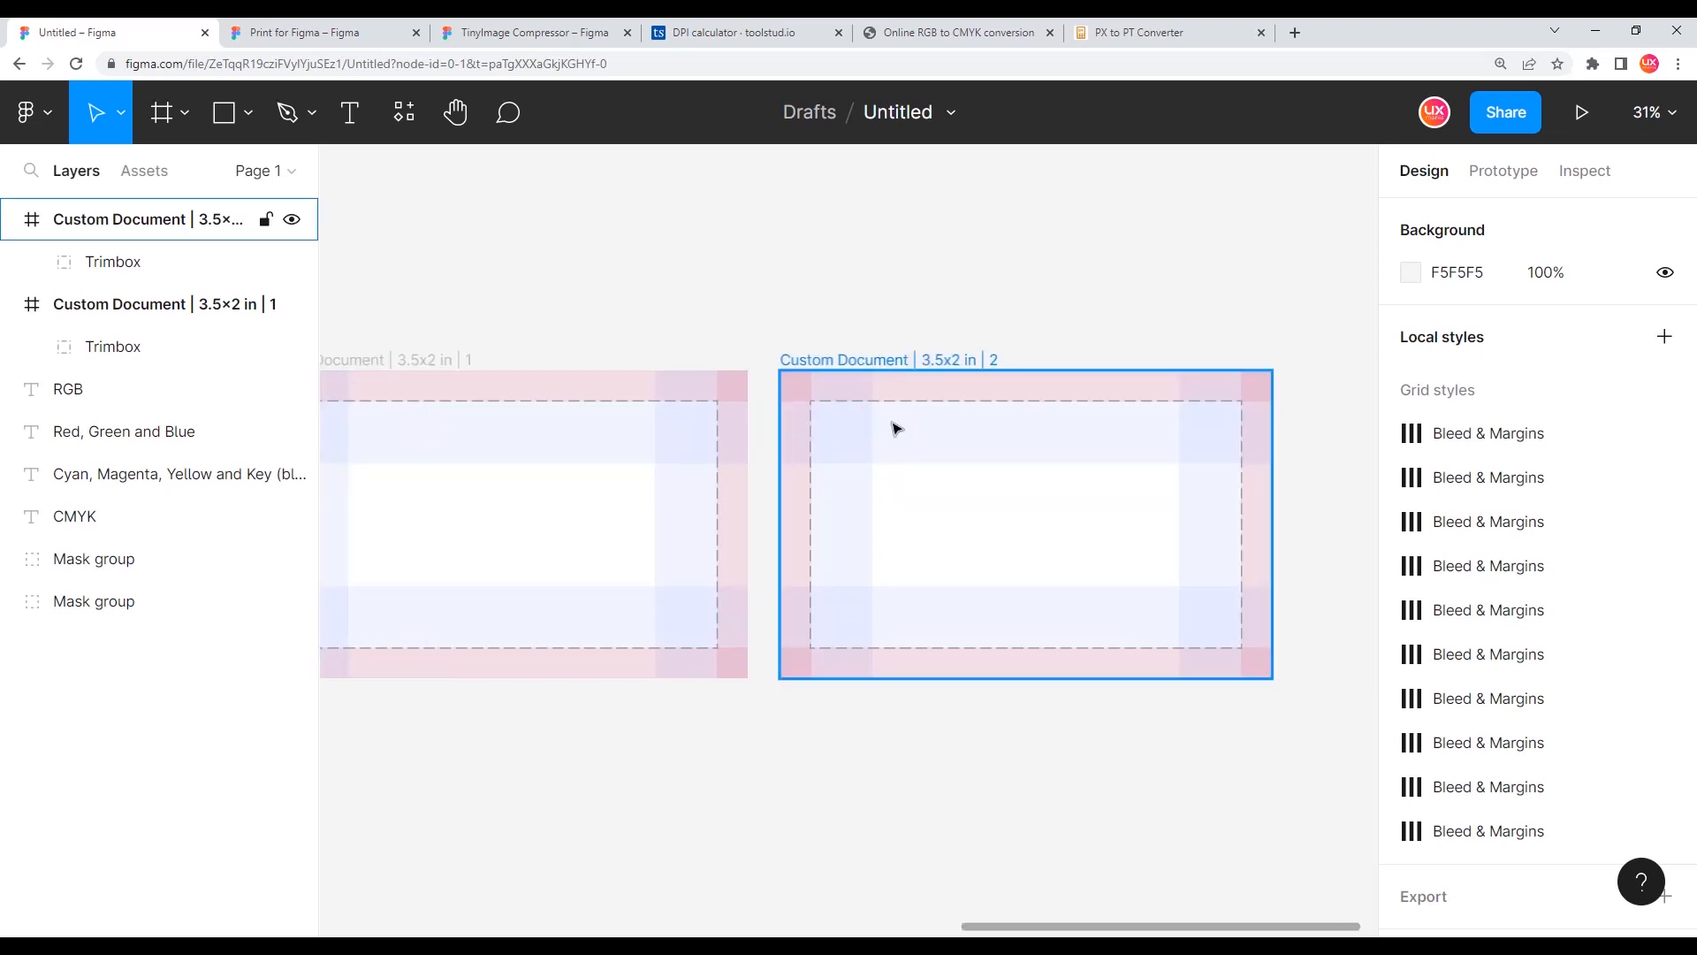
scroll(894, 428, down, 2)
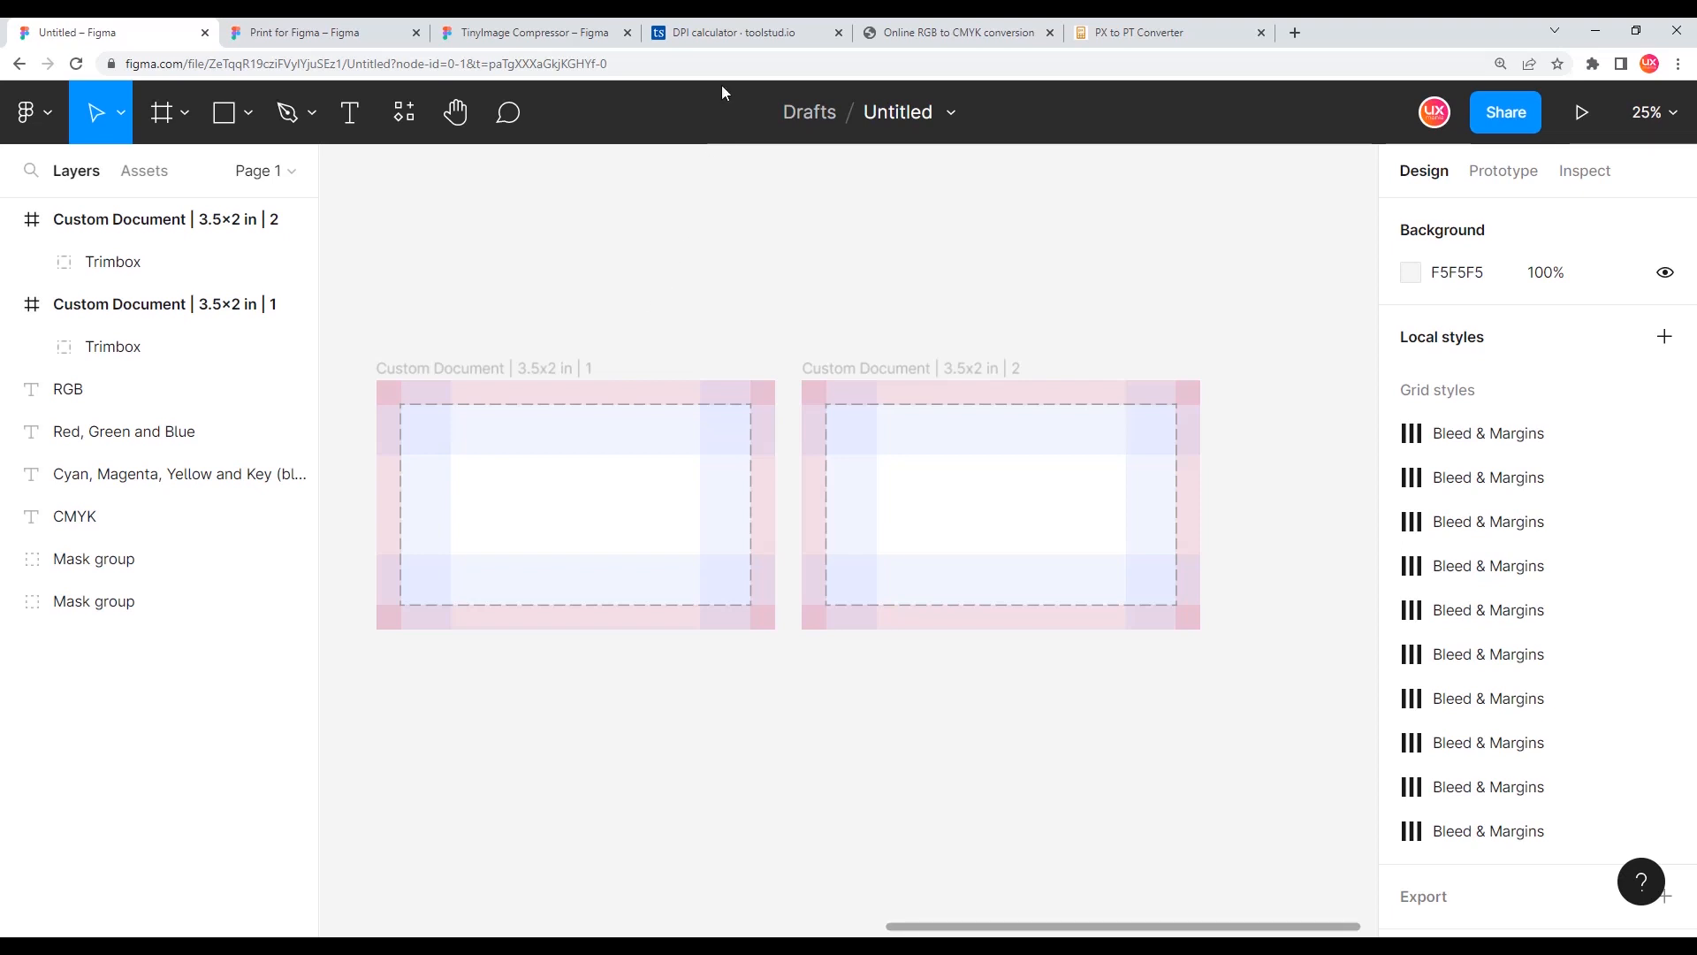
Switch to the toolstud.io DPI calculator and review its DPI presets and width units.
click(723, 32)
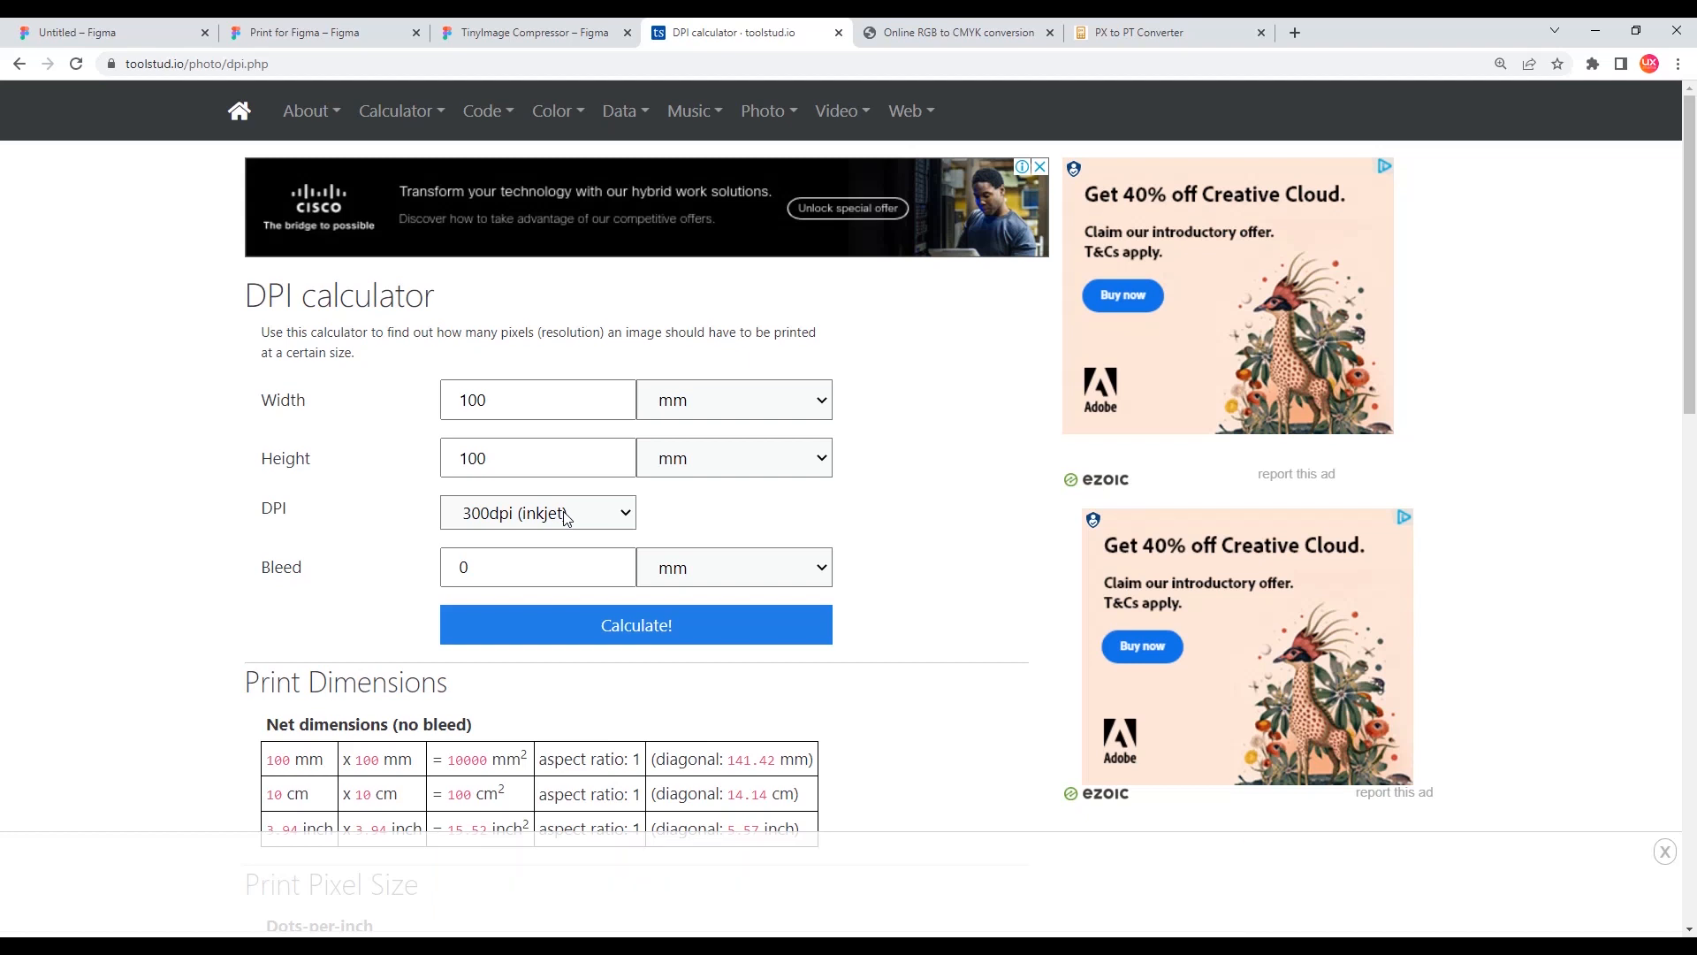
click(513, 511)
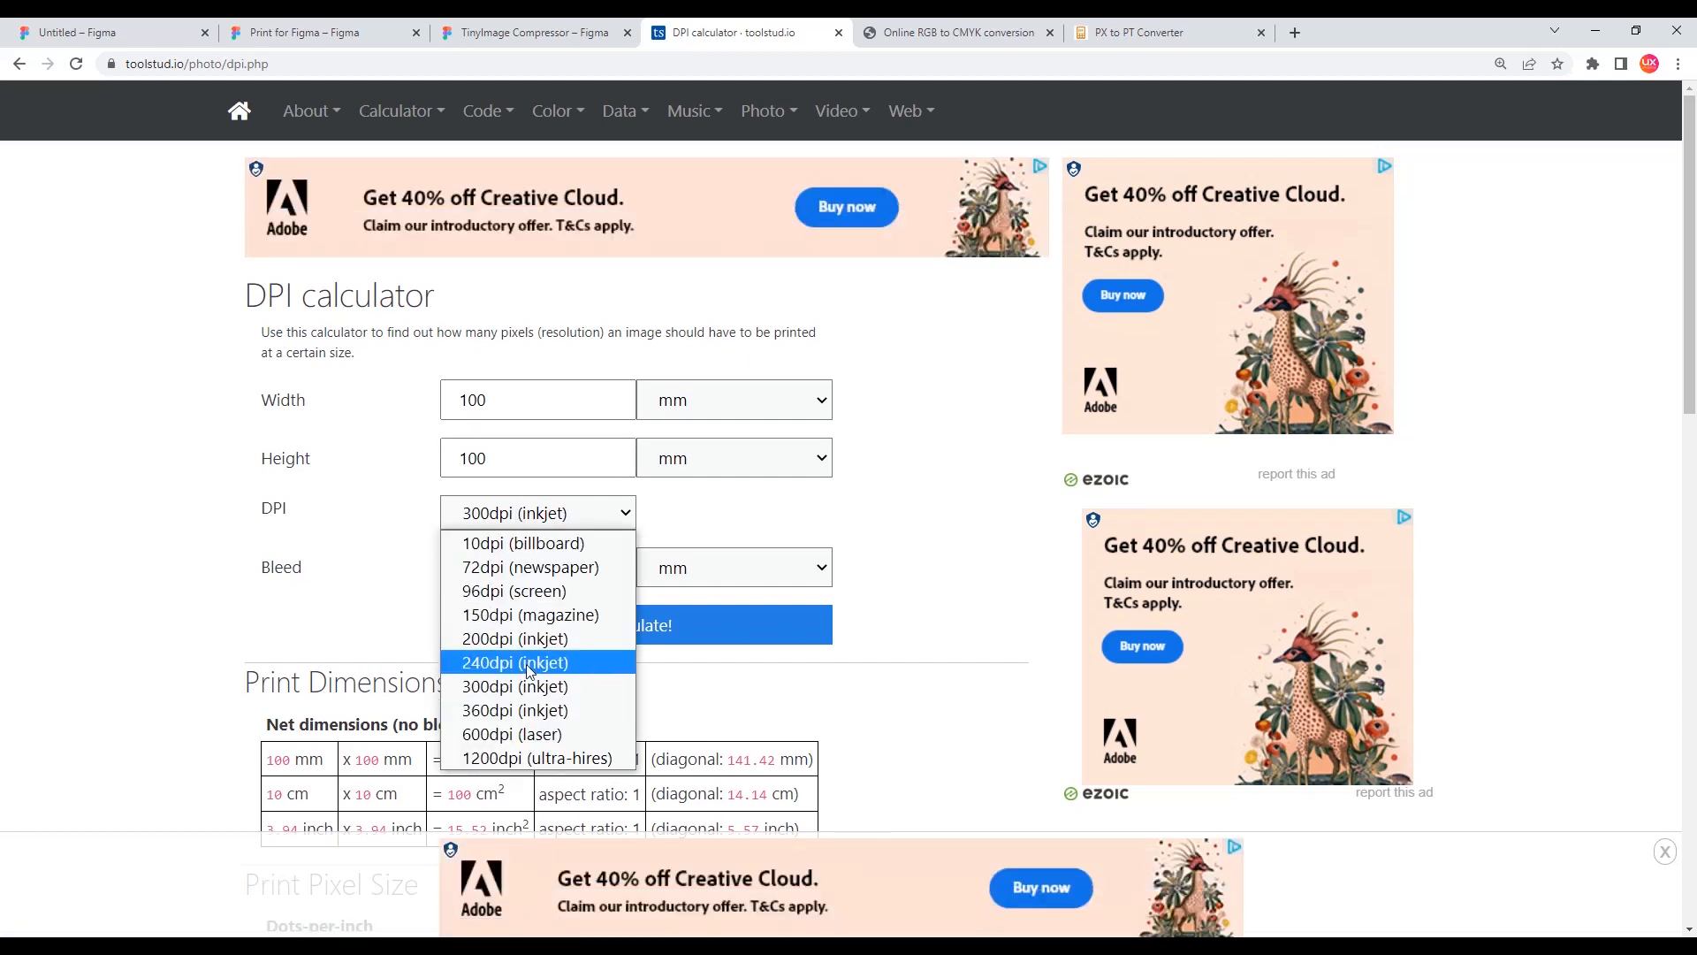
click(762, 399)
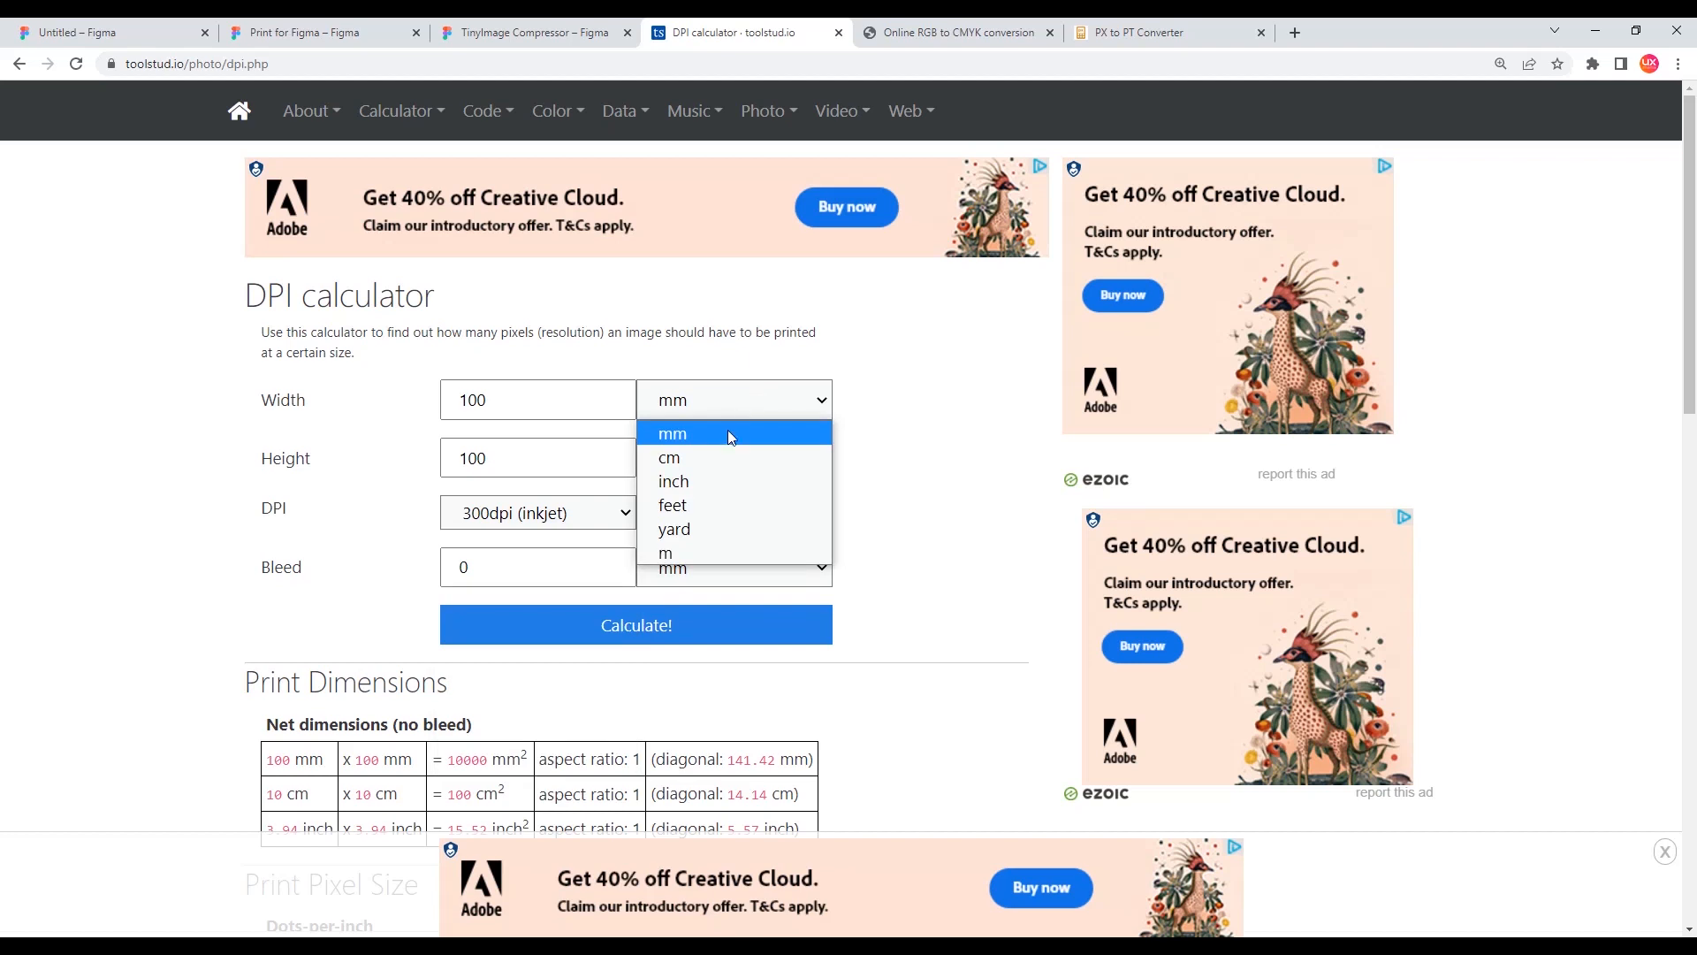
click(881, 411)
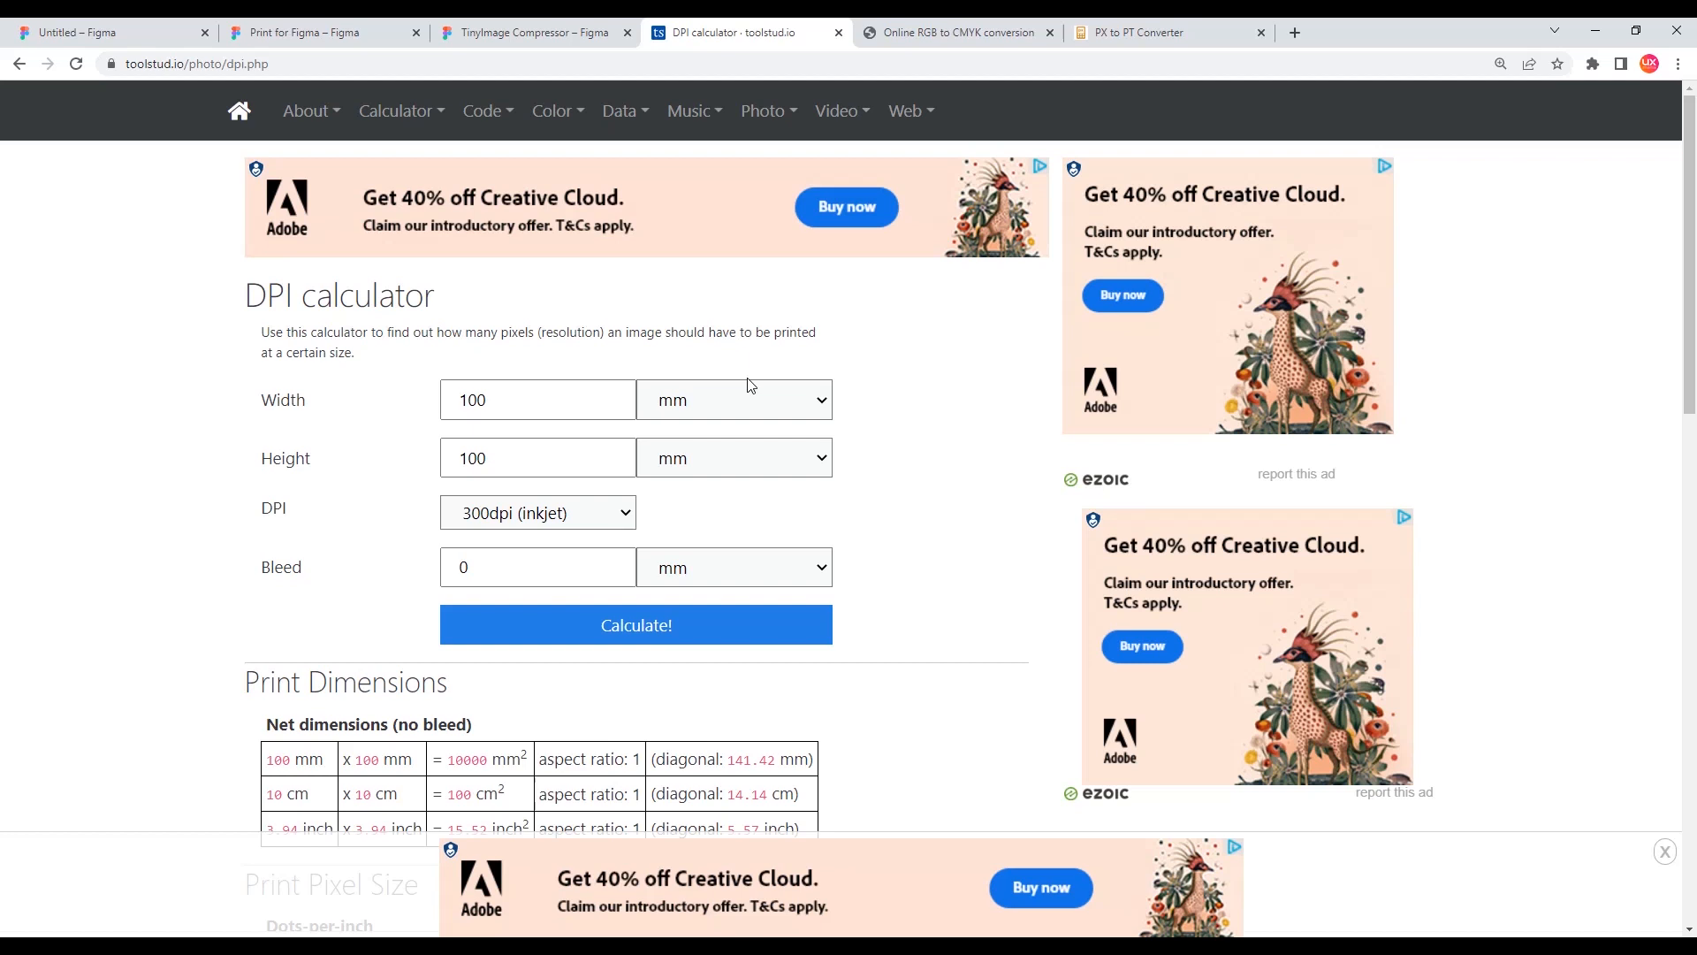
Review the rgb2cmyk.org converter's upload, output format and CMYK profile options alongside the Figma document.
click(940, 24)
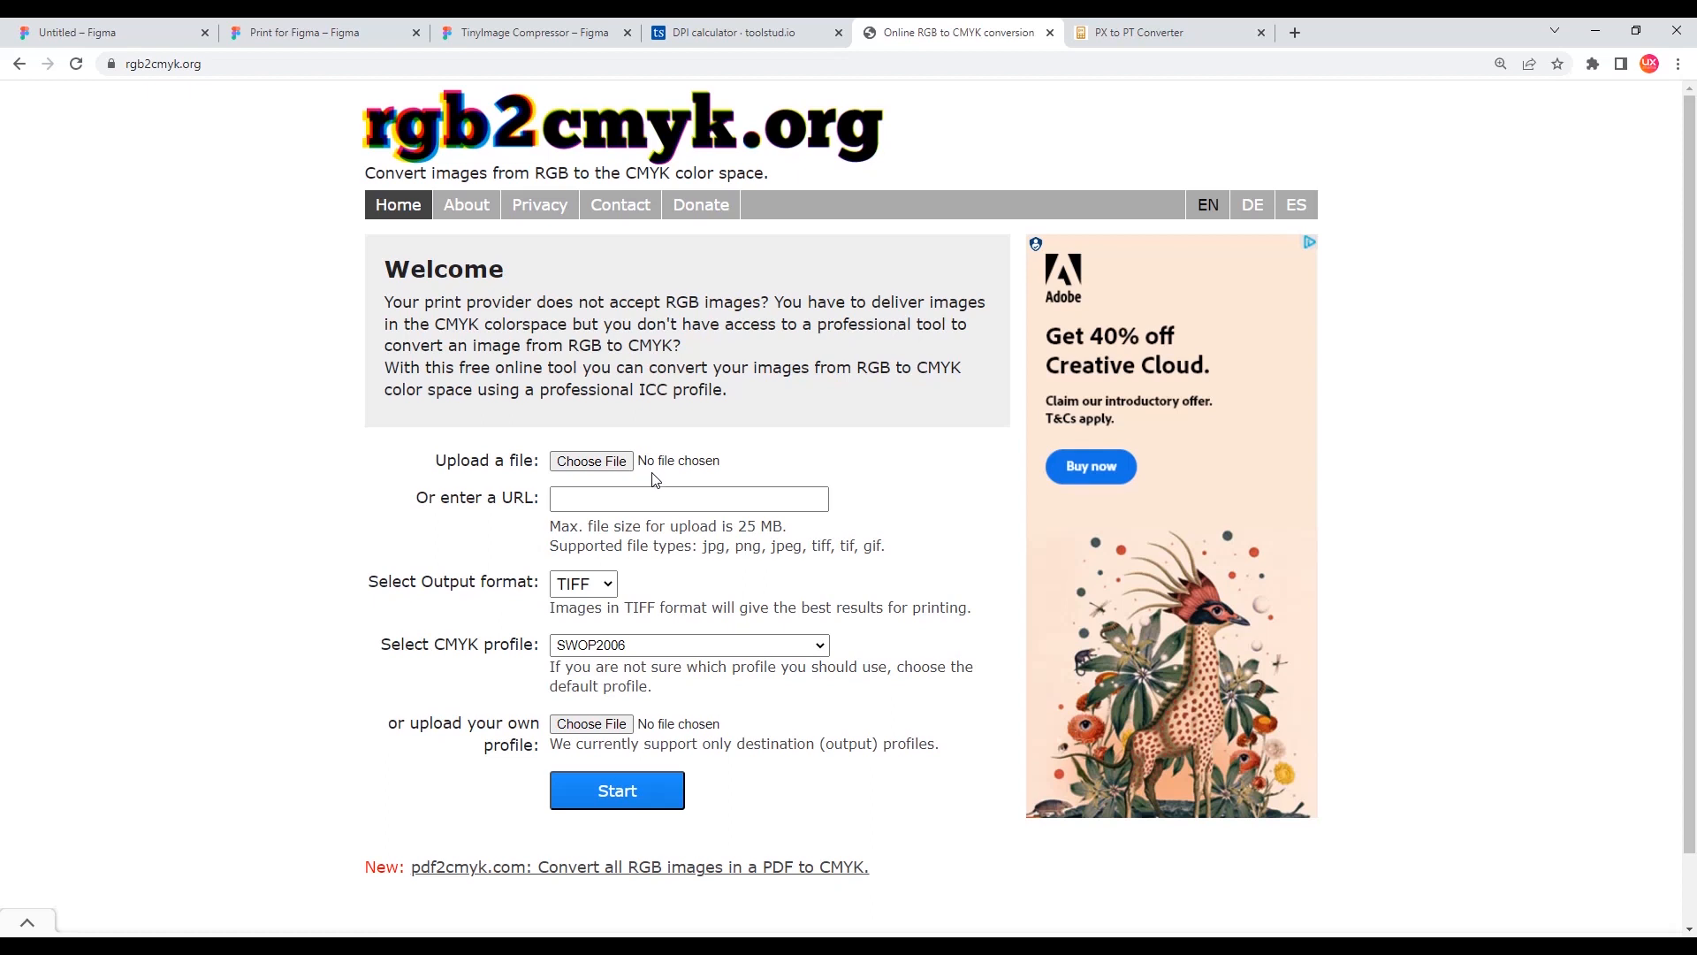
click(186, 32)
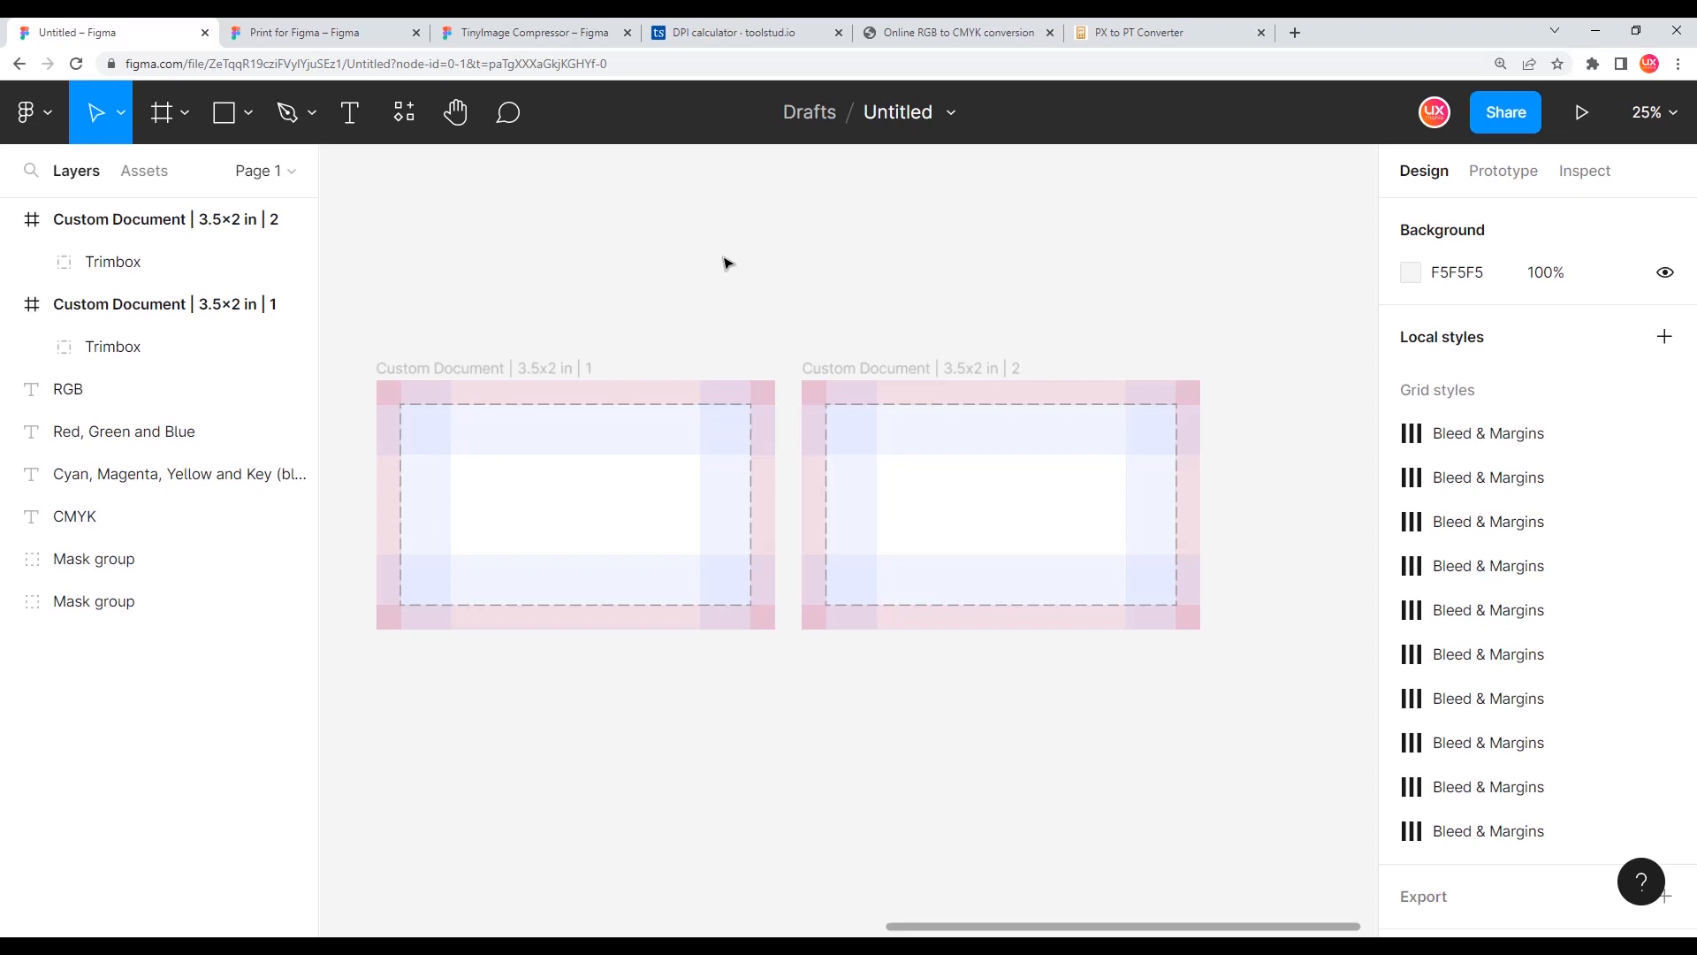
click(959, 33)
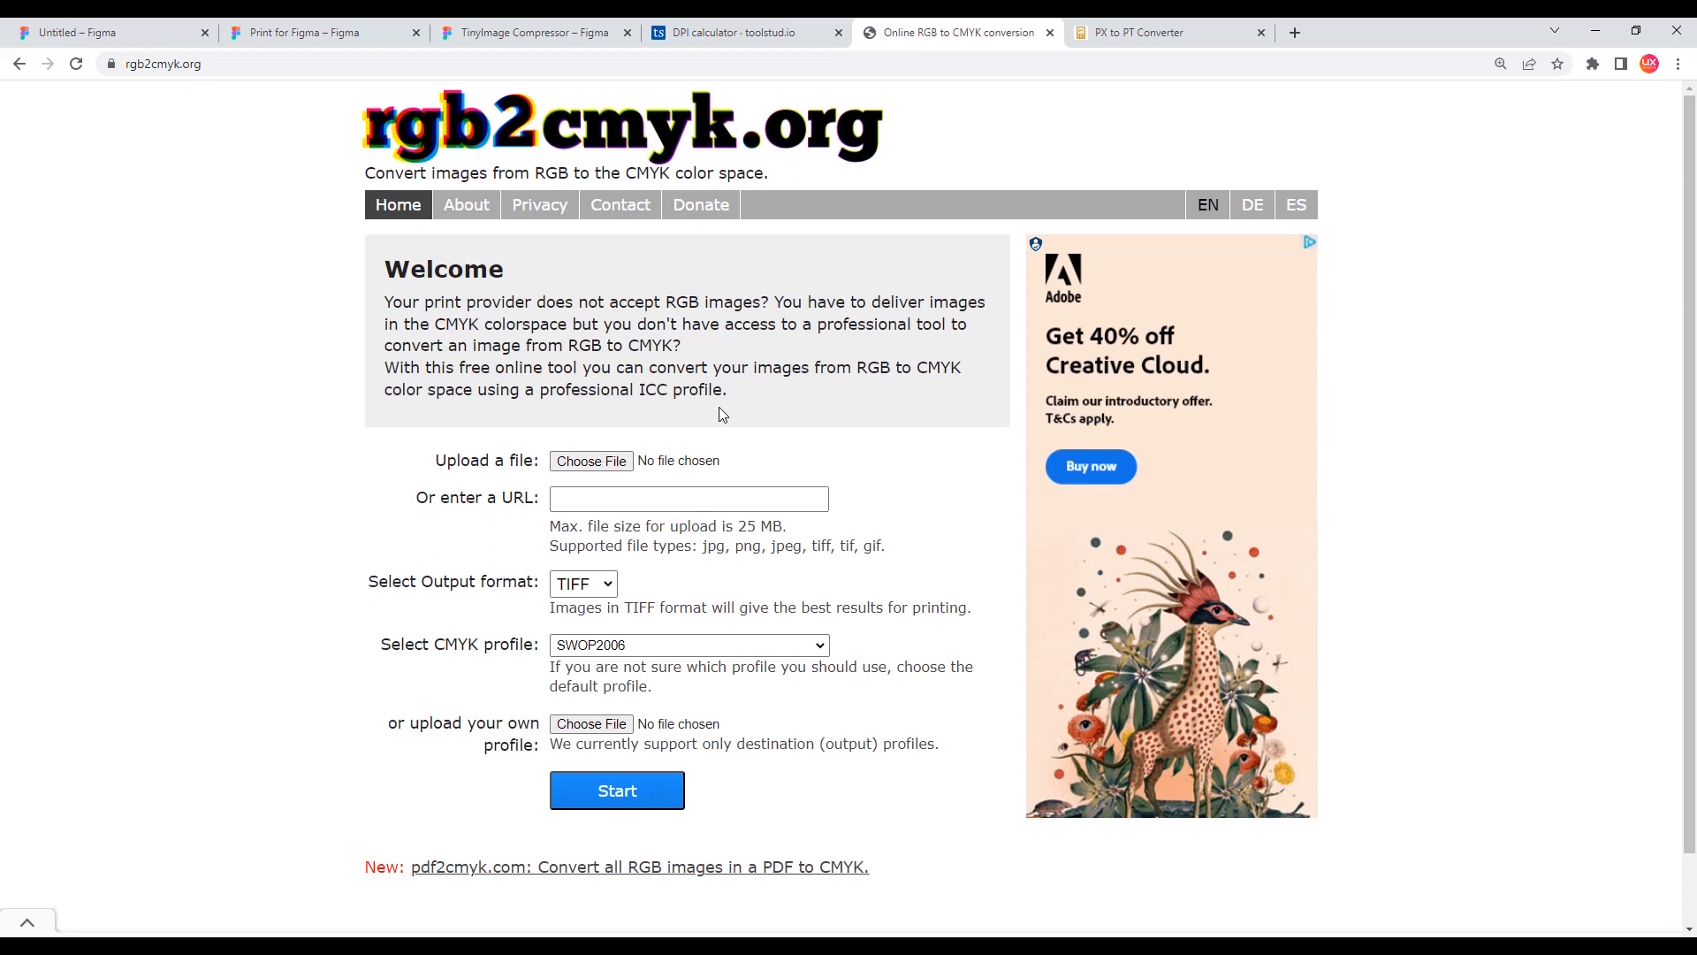
Convert 50 px to points in the online PX to PT Converter.
click(1176, 32)
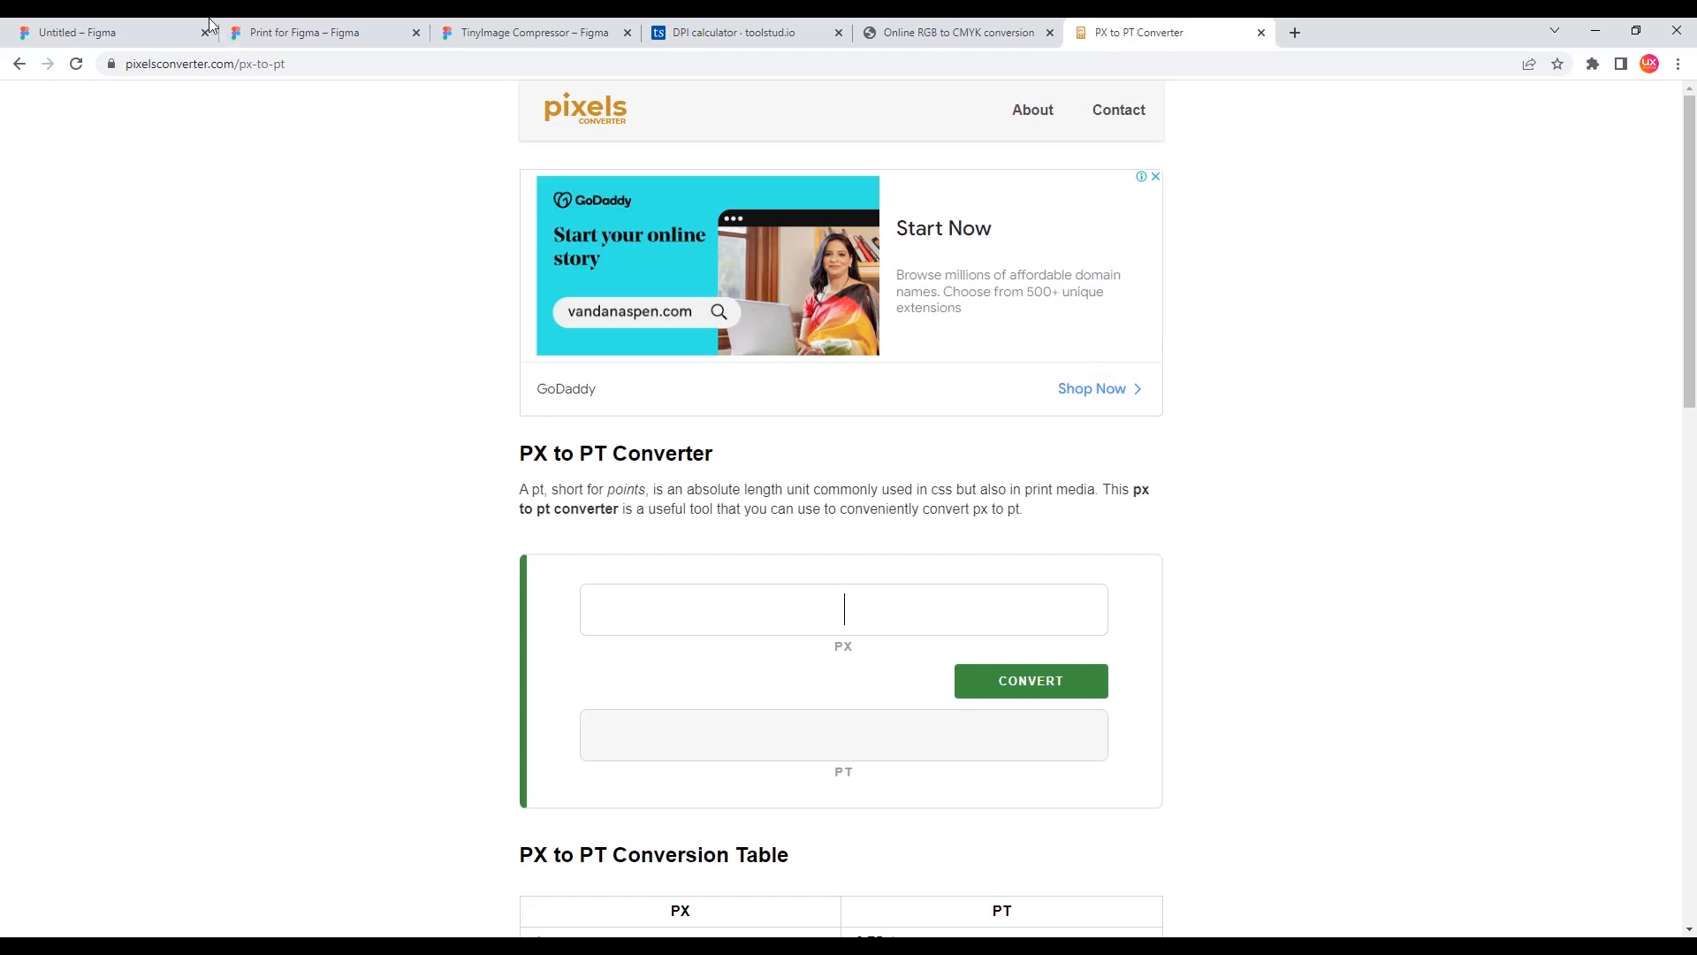
key(ctrl+Tab)
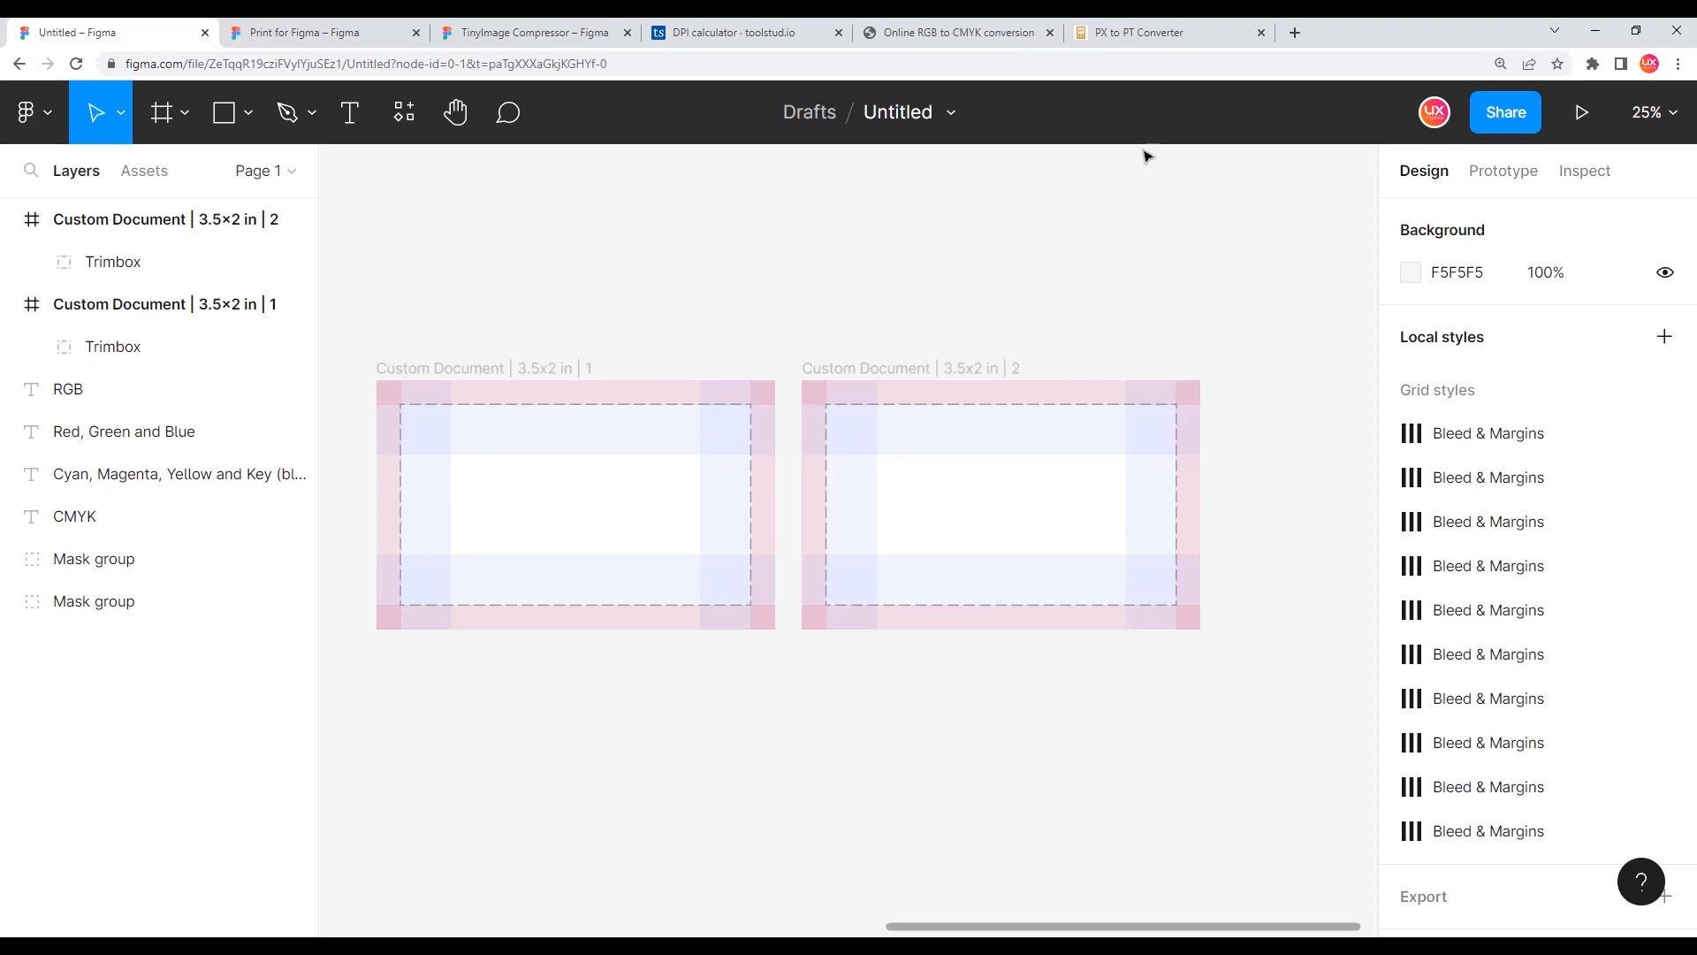
click(1137, 35)
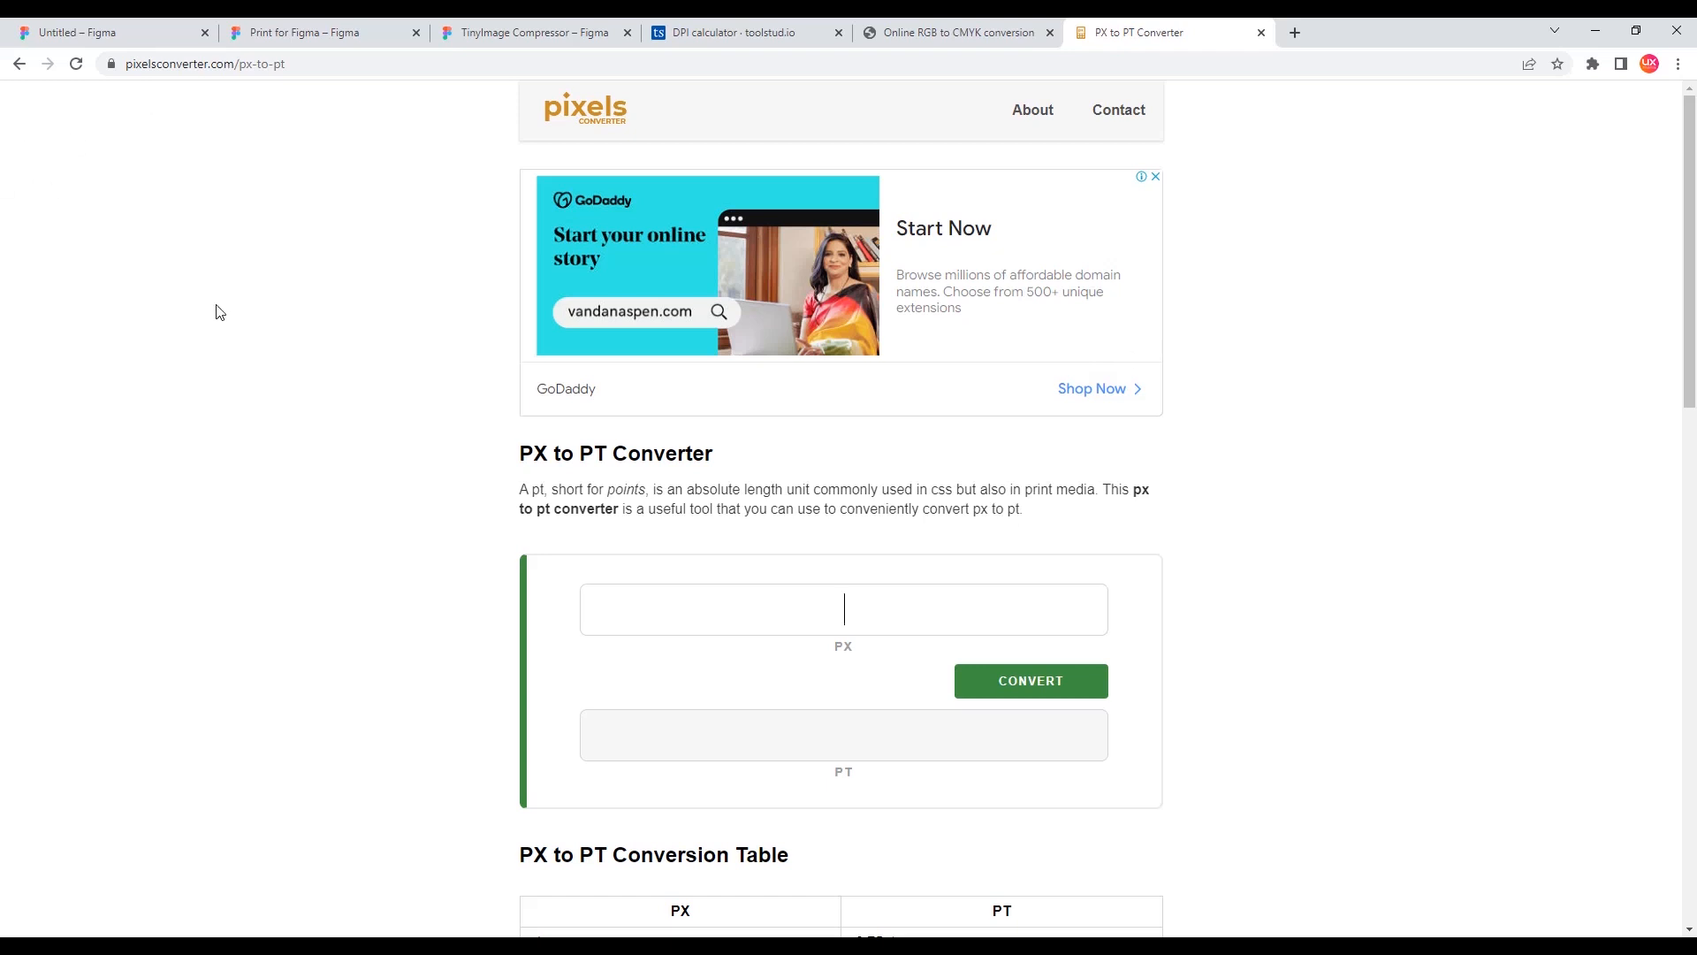
scroll(216, 320, down, 3)
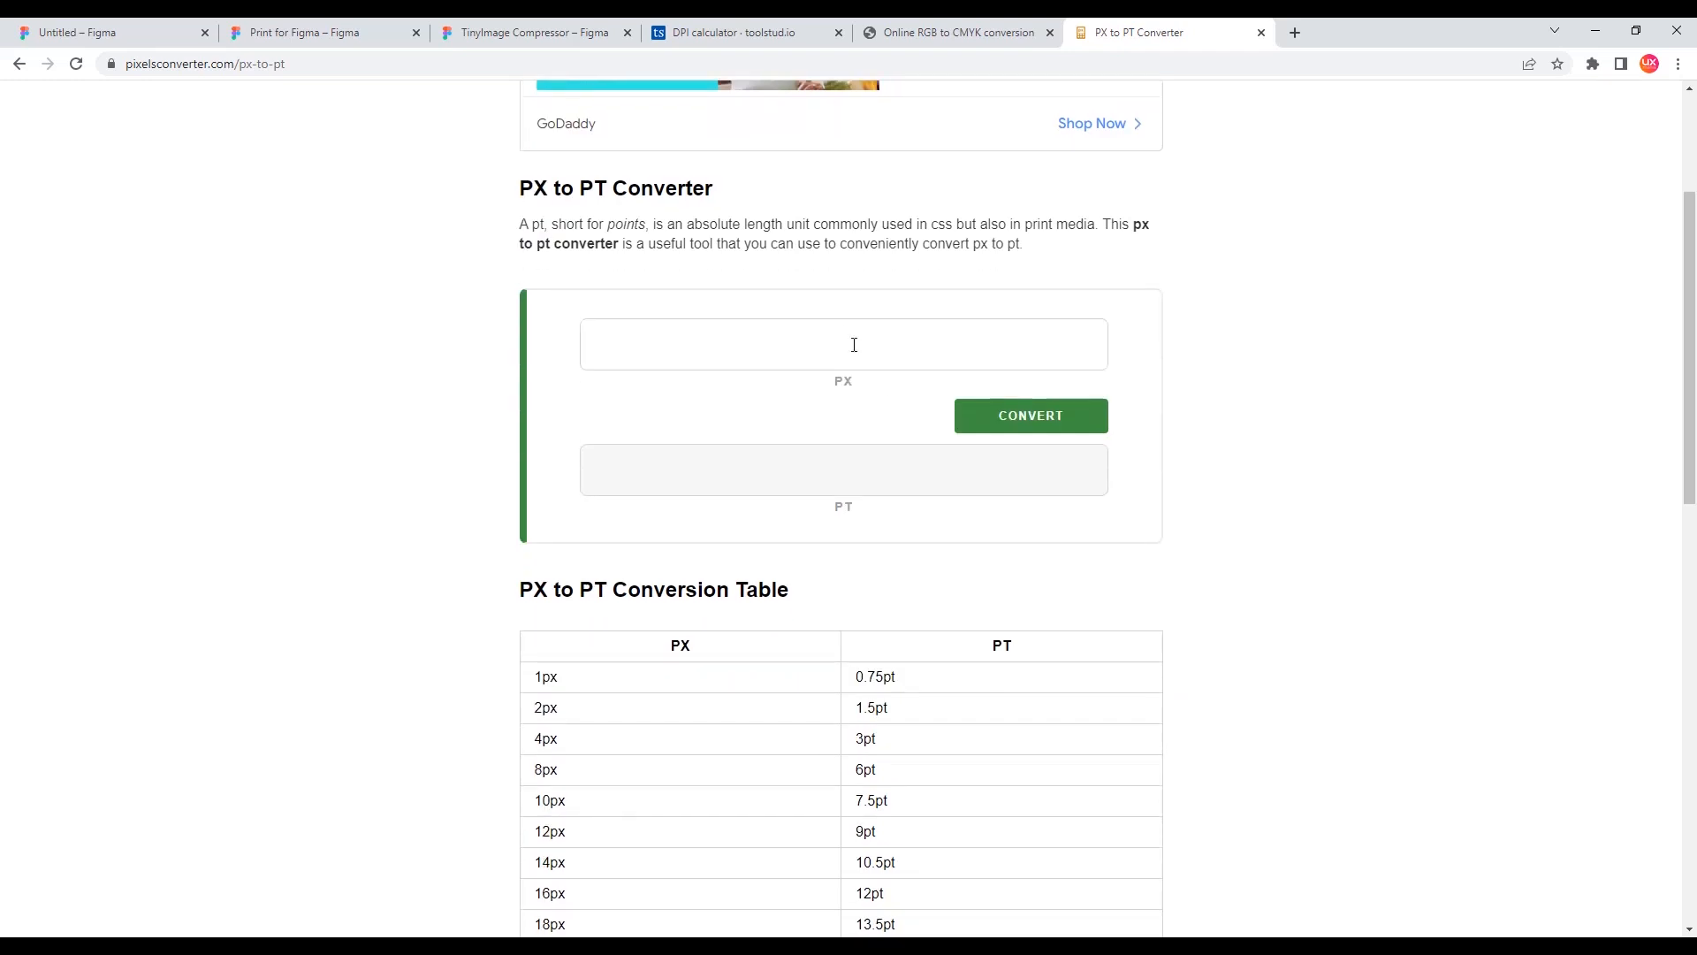
text(50)
click(1067, 421)
drag(820, 477, 880, 472)
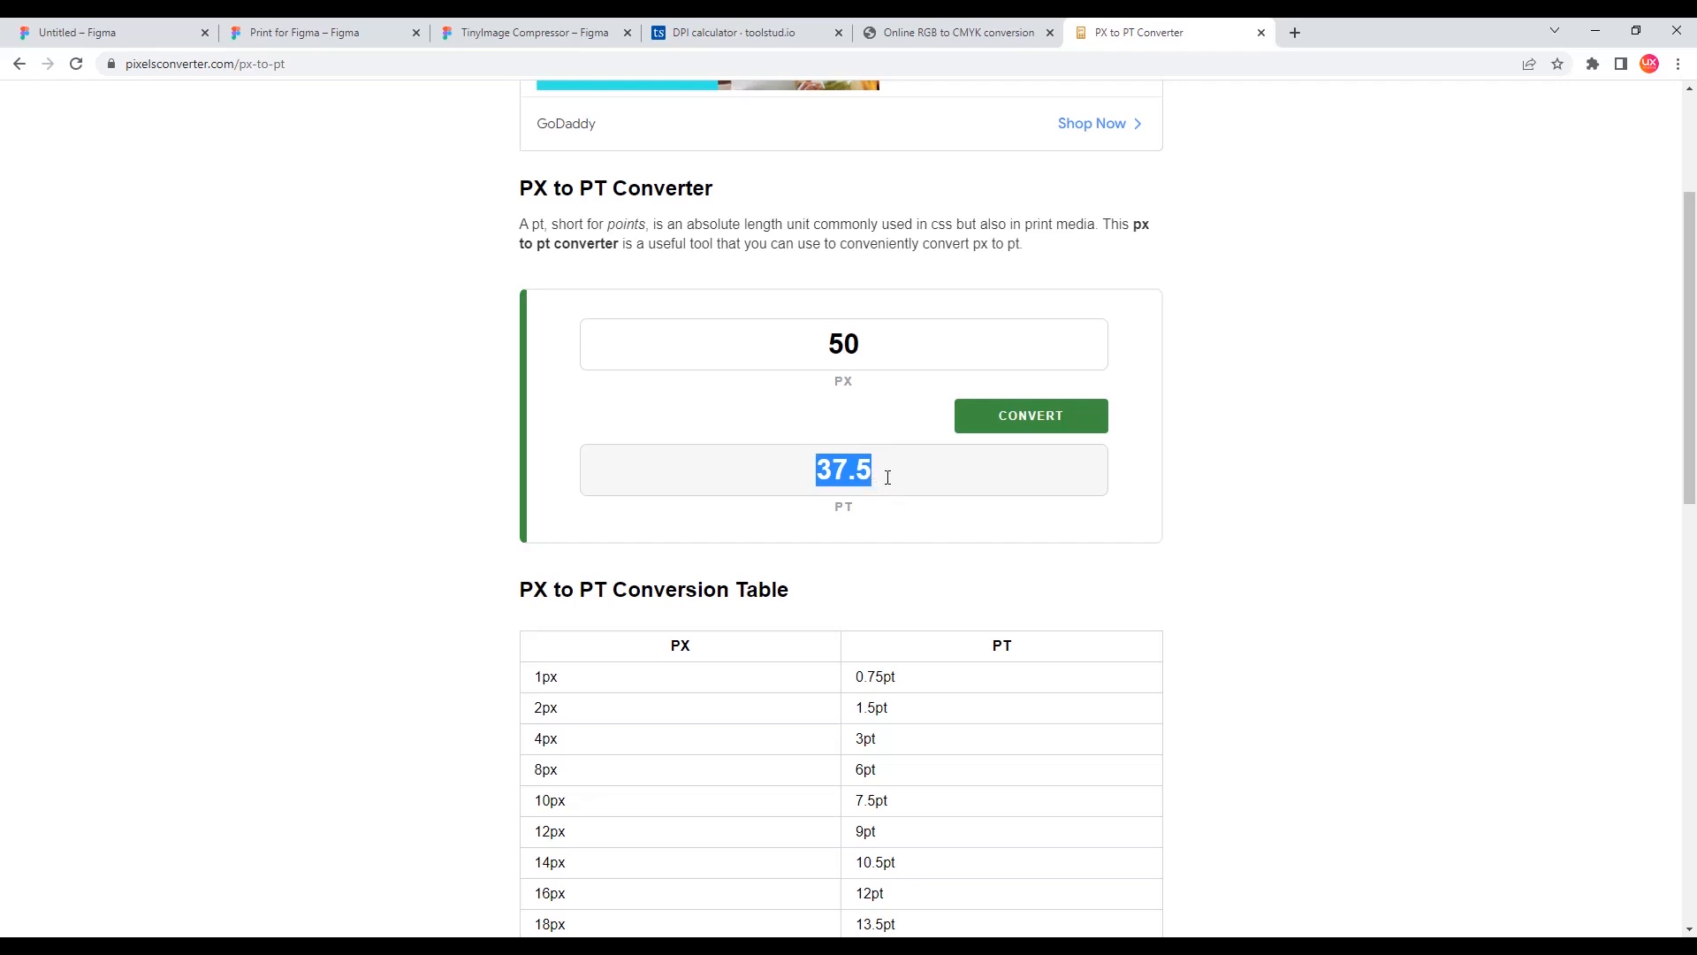
mouse_move(888, 475)
drag(860, 345, 702, 368)
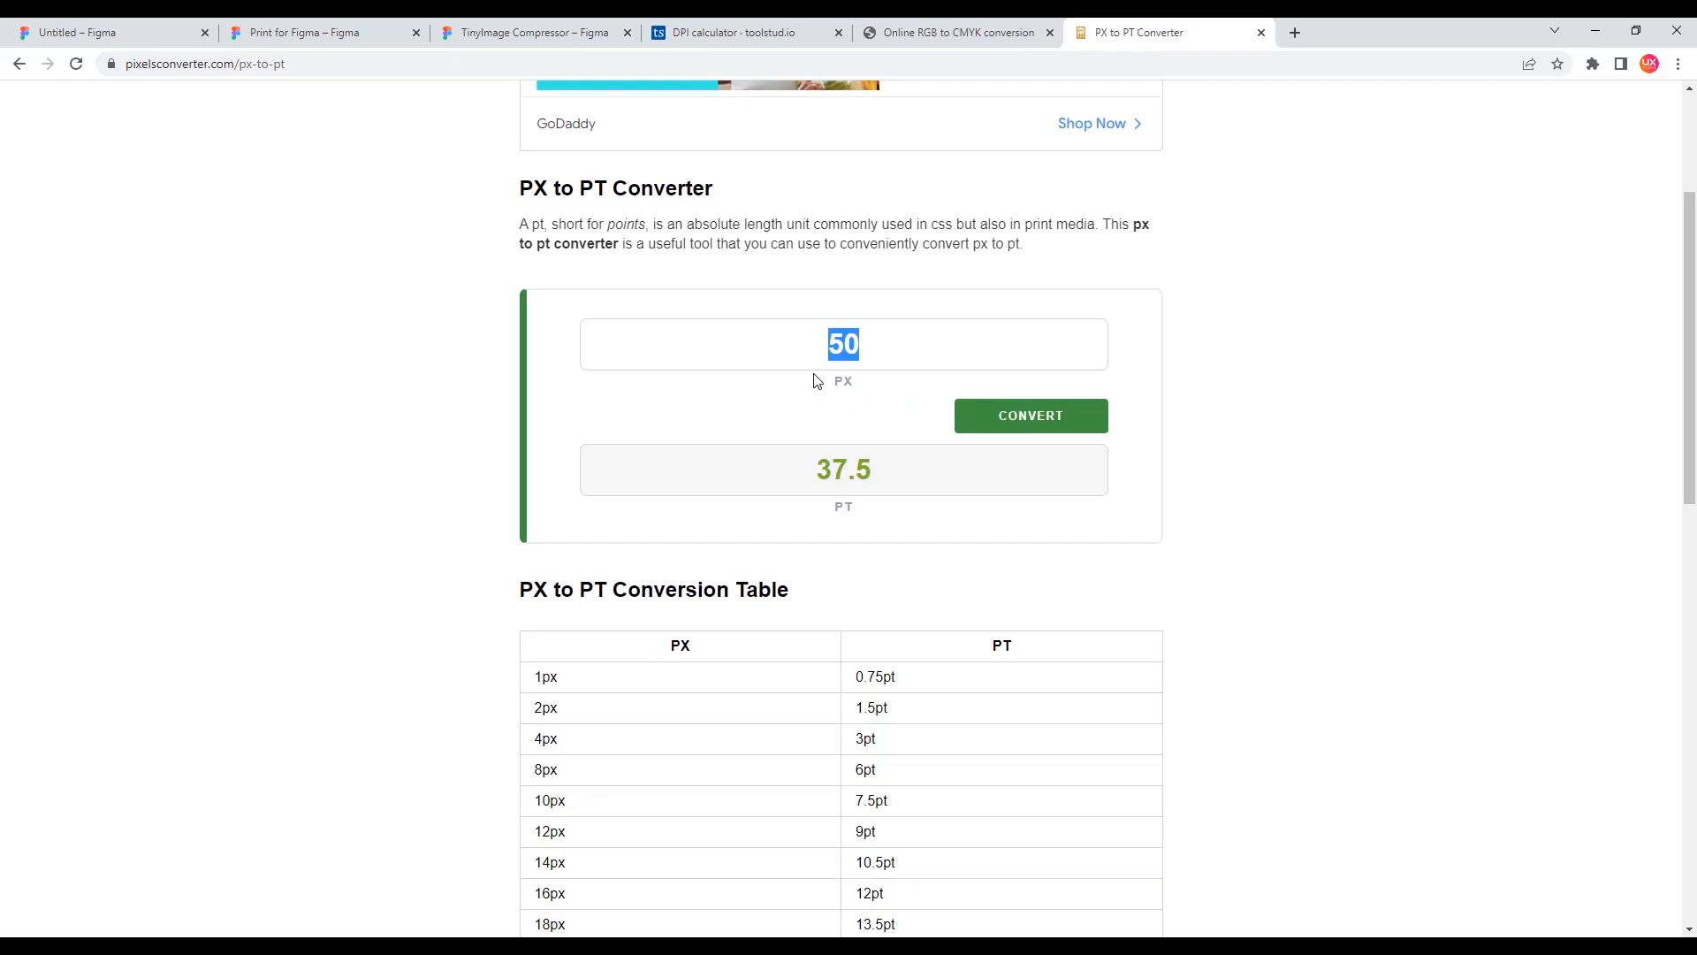
Check the Figma document, return to the PX to PT Converter and review its conversion form and table.
click(119, 32)
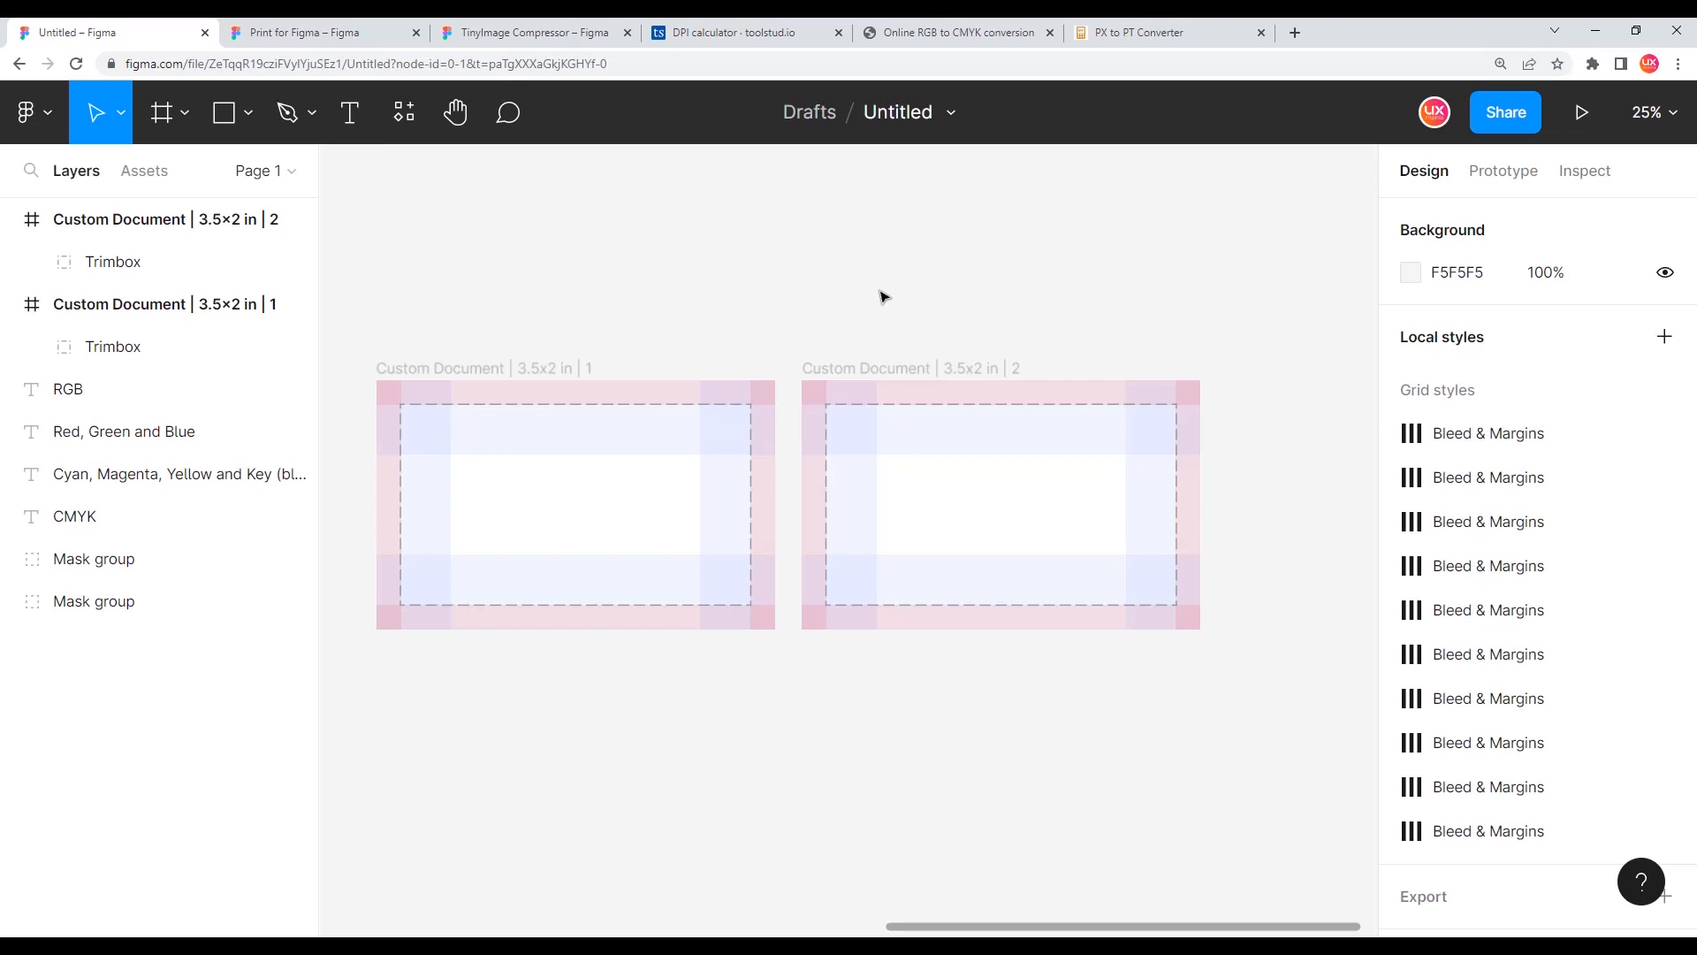
click(1161, 35)
click(1220, 333)
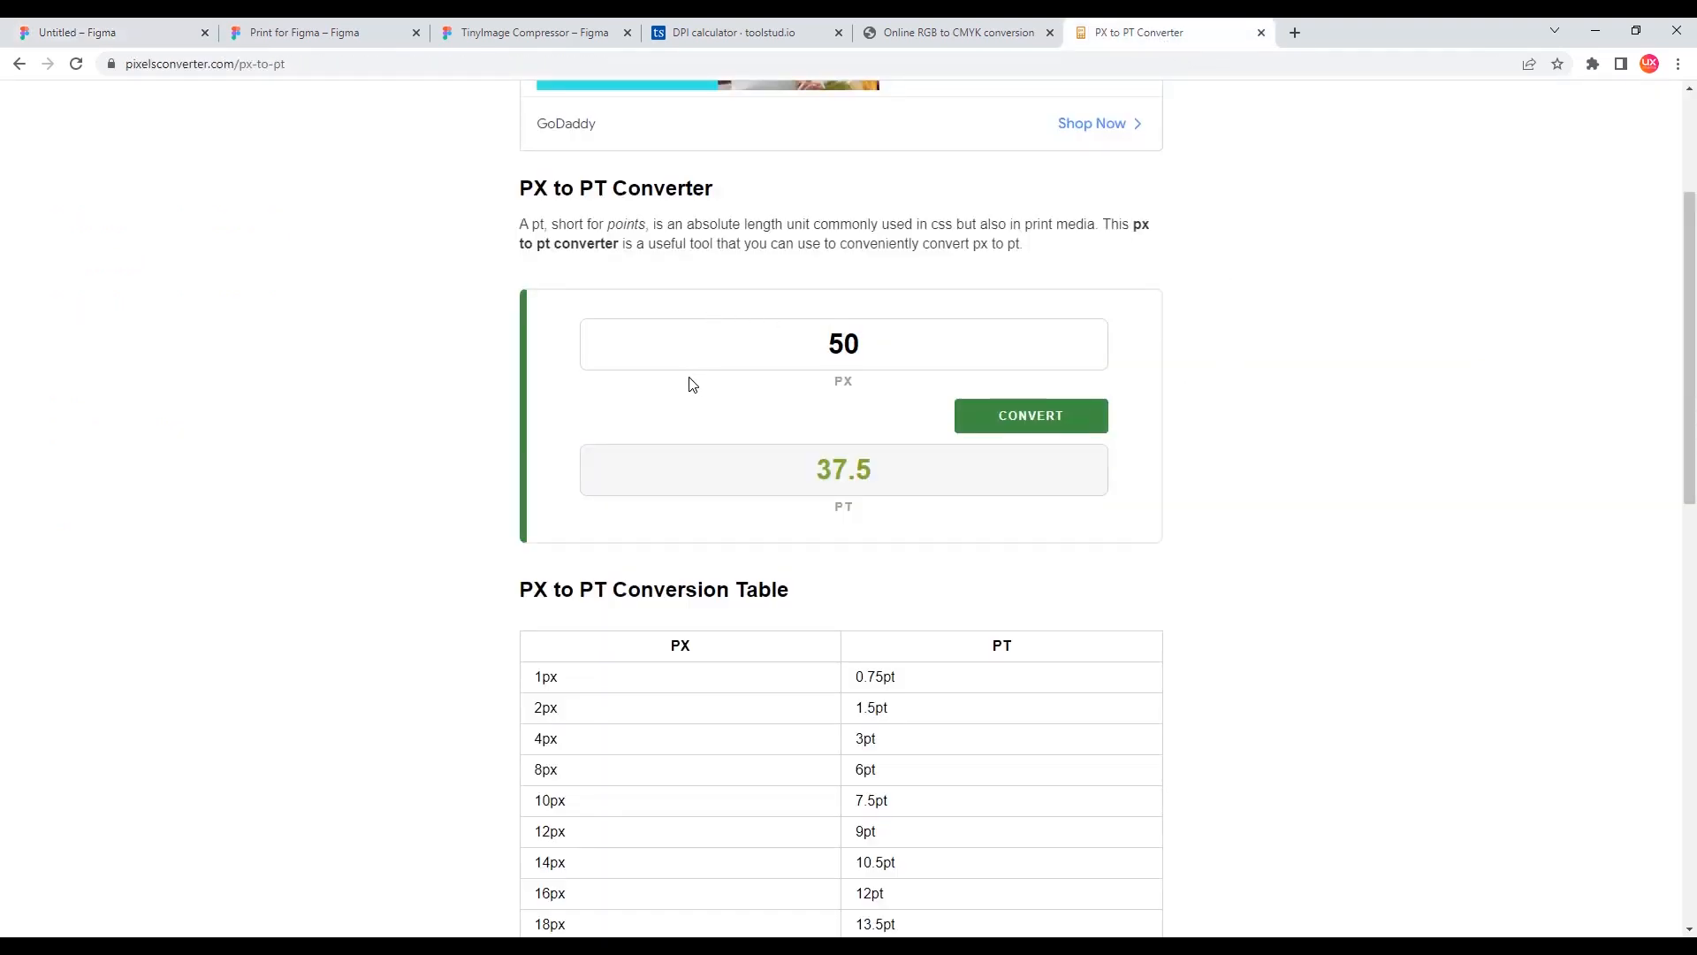
scroll(690, 393, up, 2)
scroll(689, 398, down, 1)
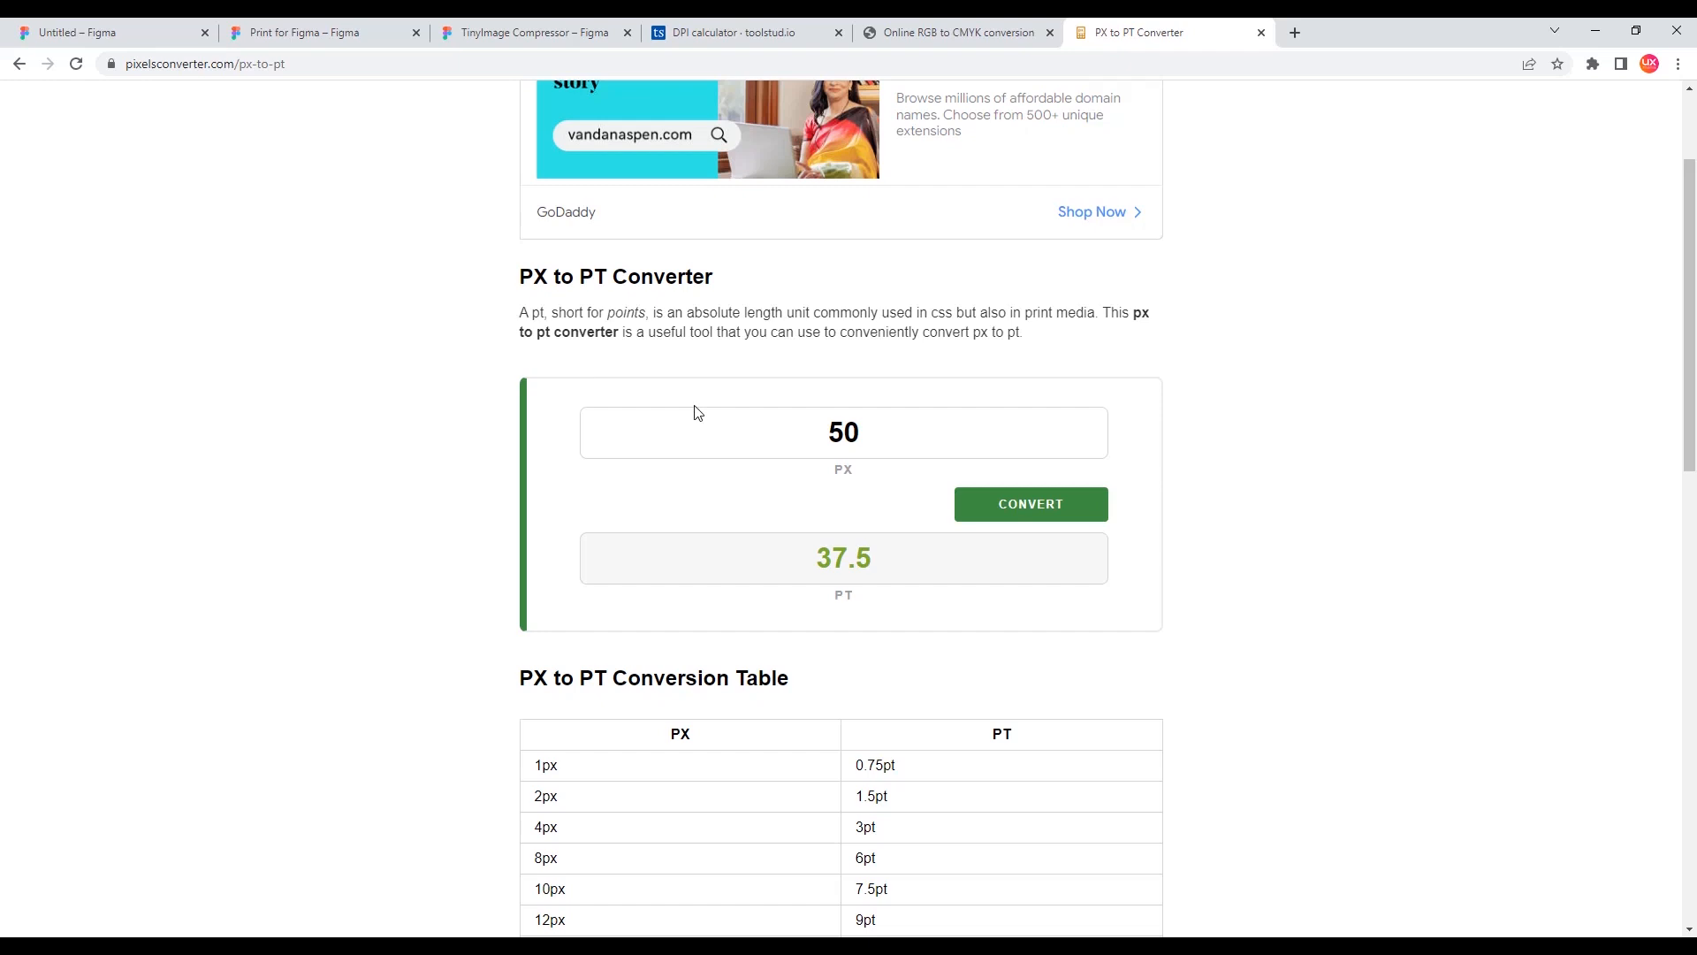
scroll(556, 423, up, 1)
scroll(557, 426, up, 1)
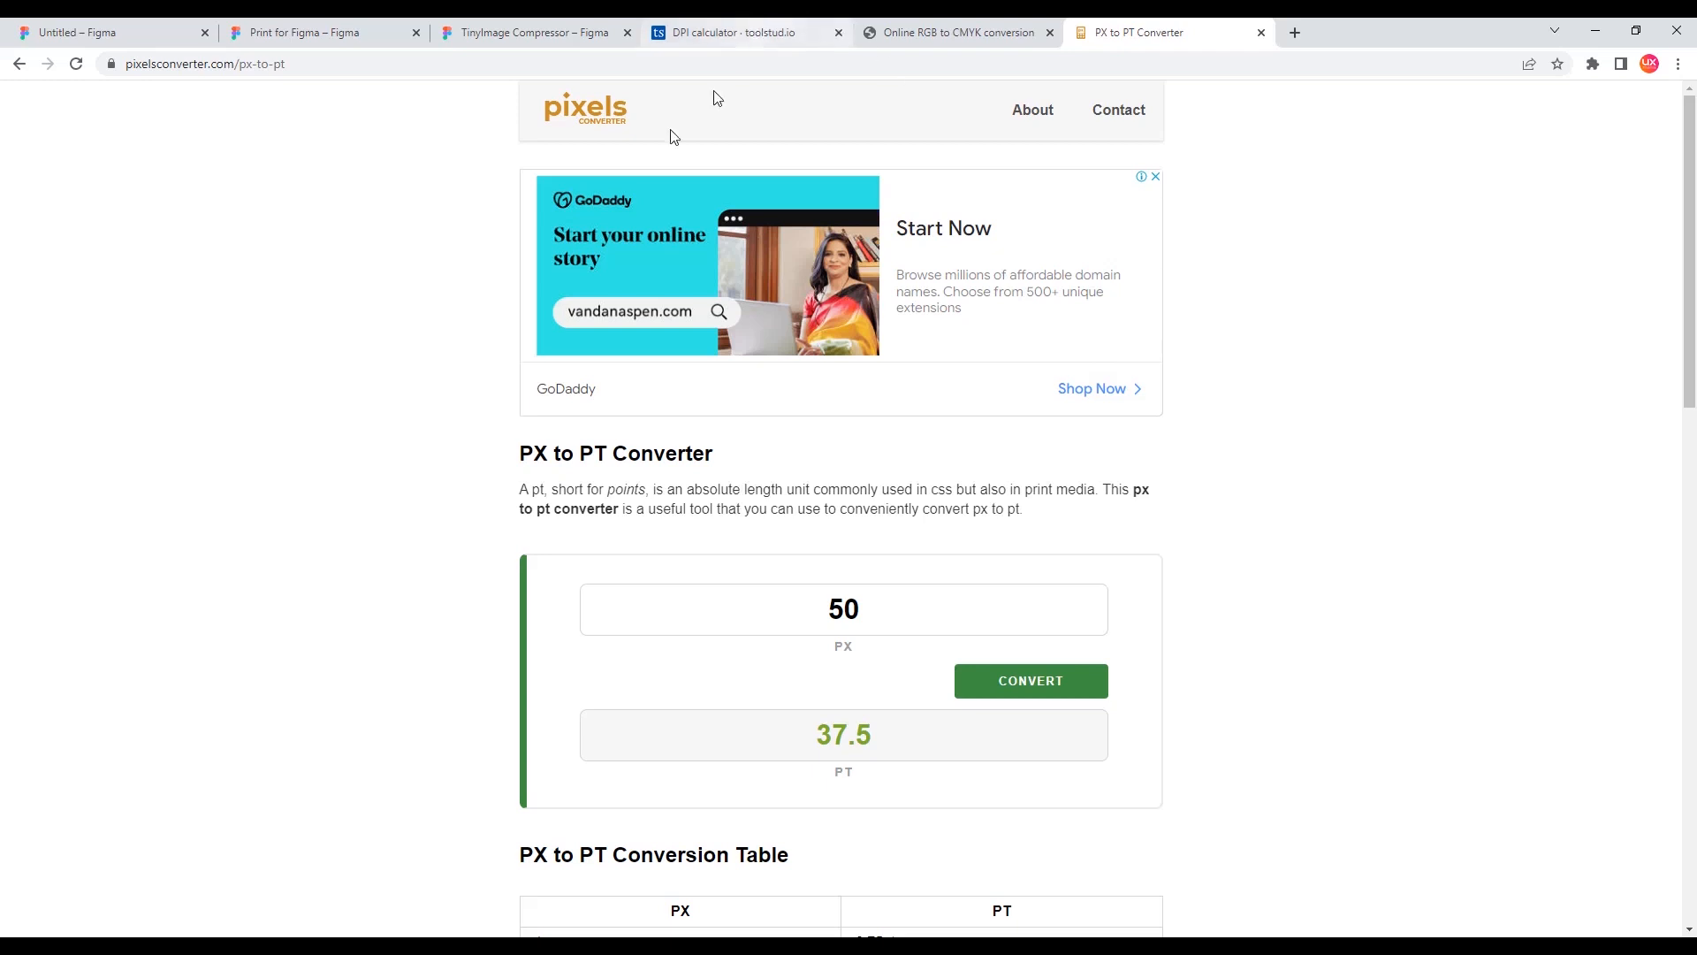
Switch back to the Figma document and inspect the first business card page up close.
click(125, 31)
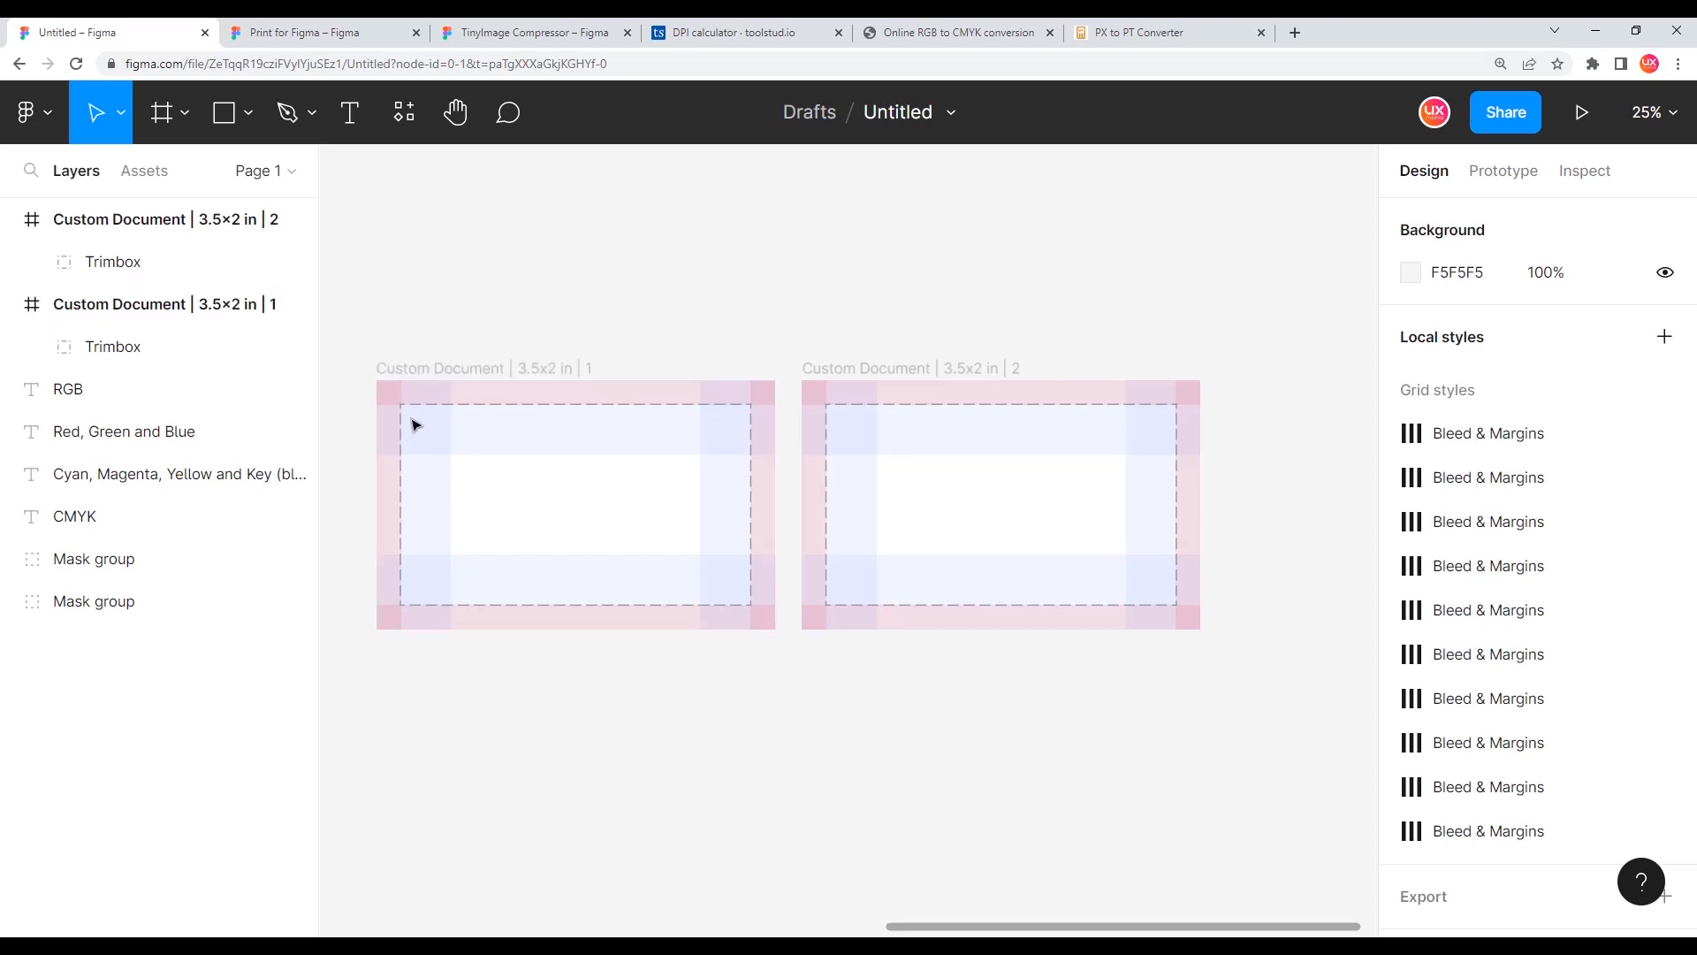
scroll(395, 418, up, 2)
scroll(394, 418, up, 2)
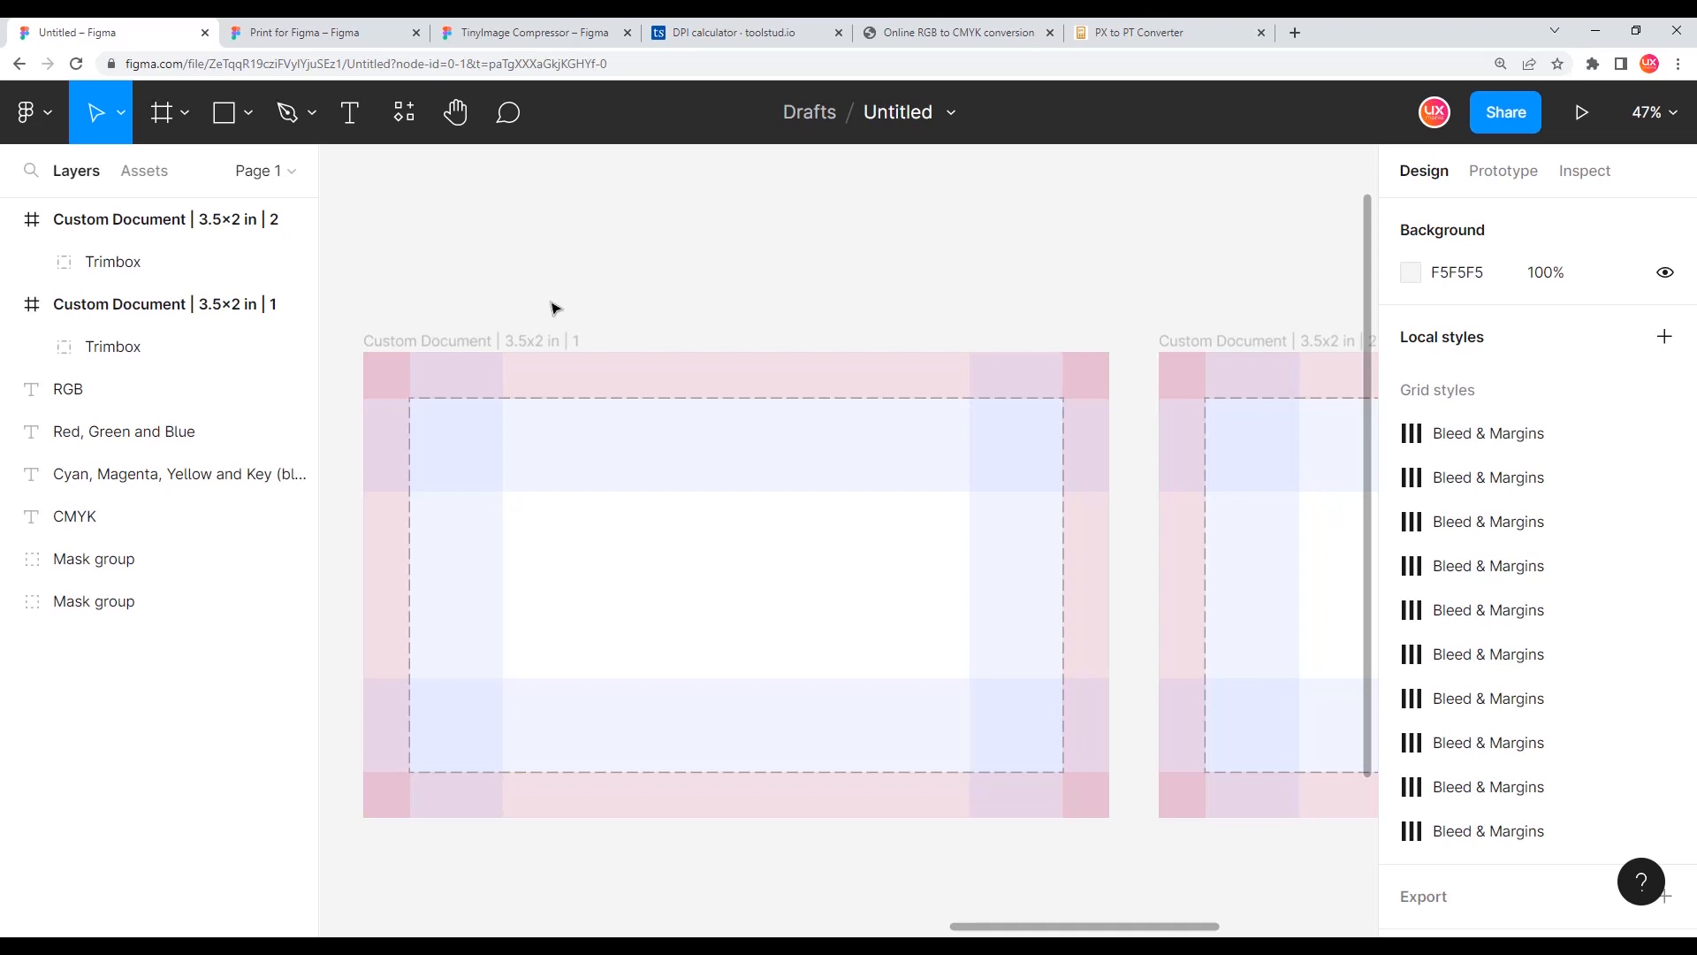
scroll(560, 302, left, 1)
scroll(562, 301, down, 1)
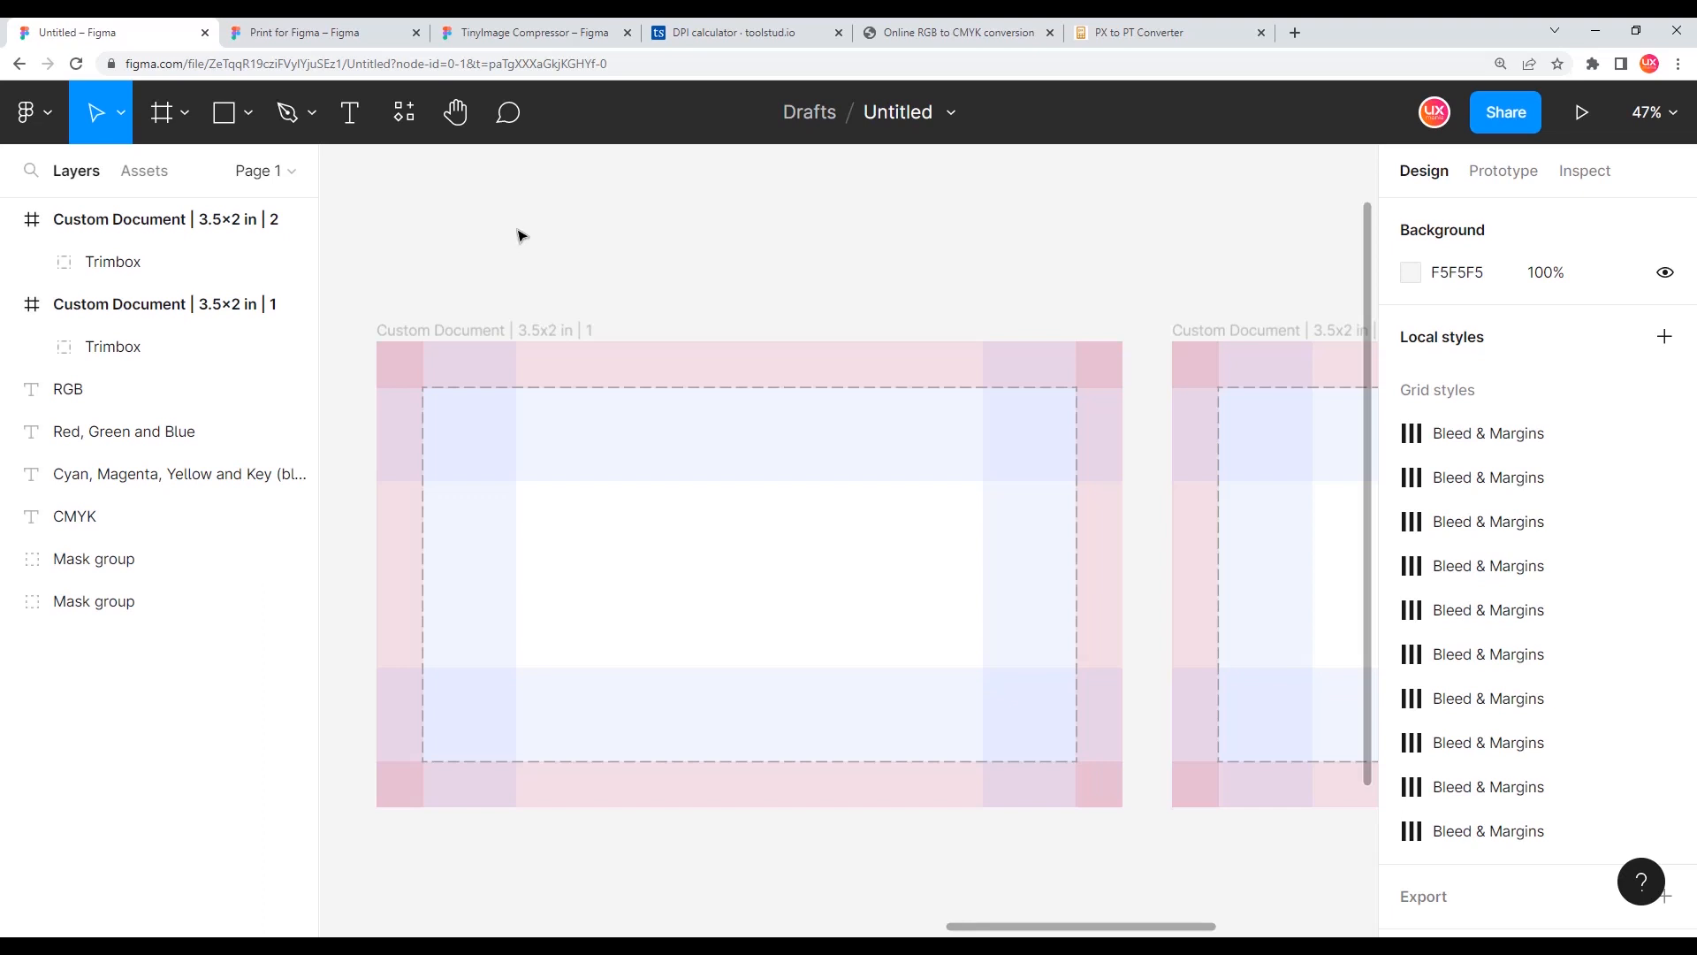
Check the TinyImage Compressor community page, then return to the Figma document and run the TinyImage Compressor plugin.
click(526, 27)
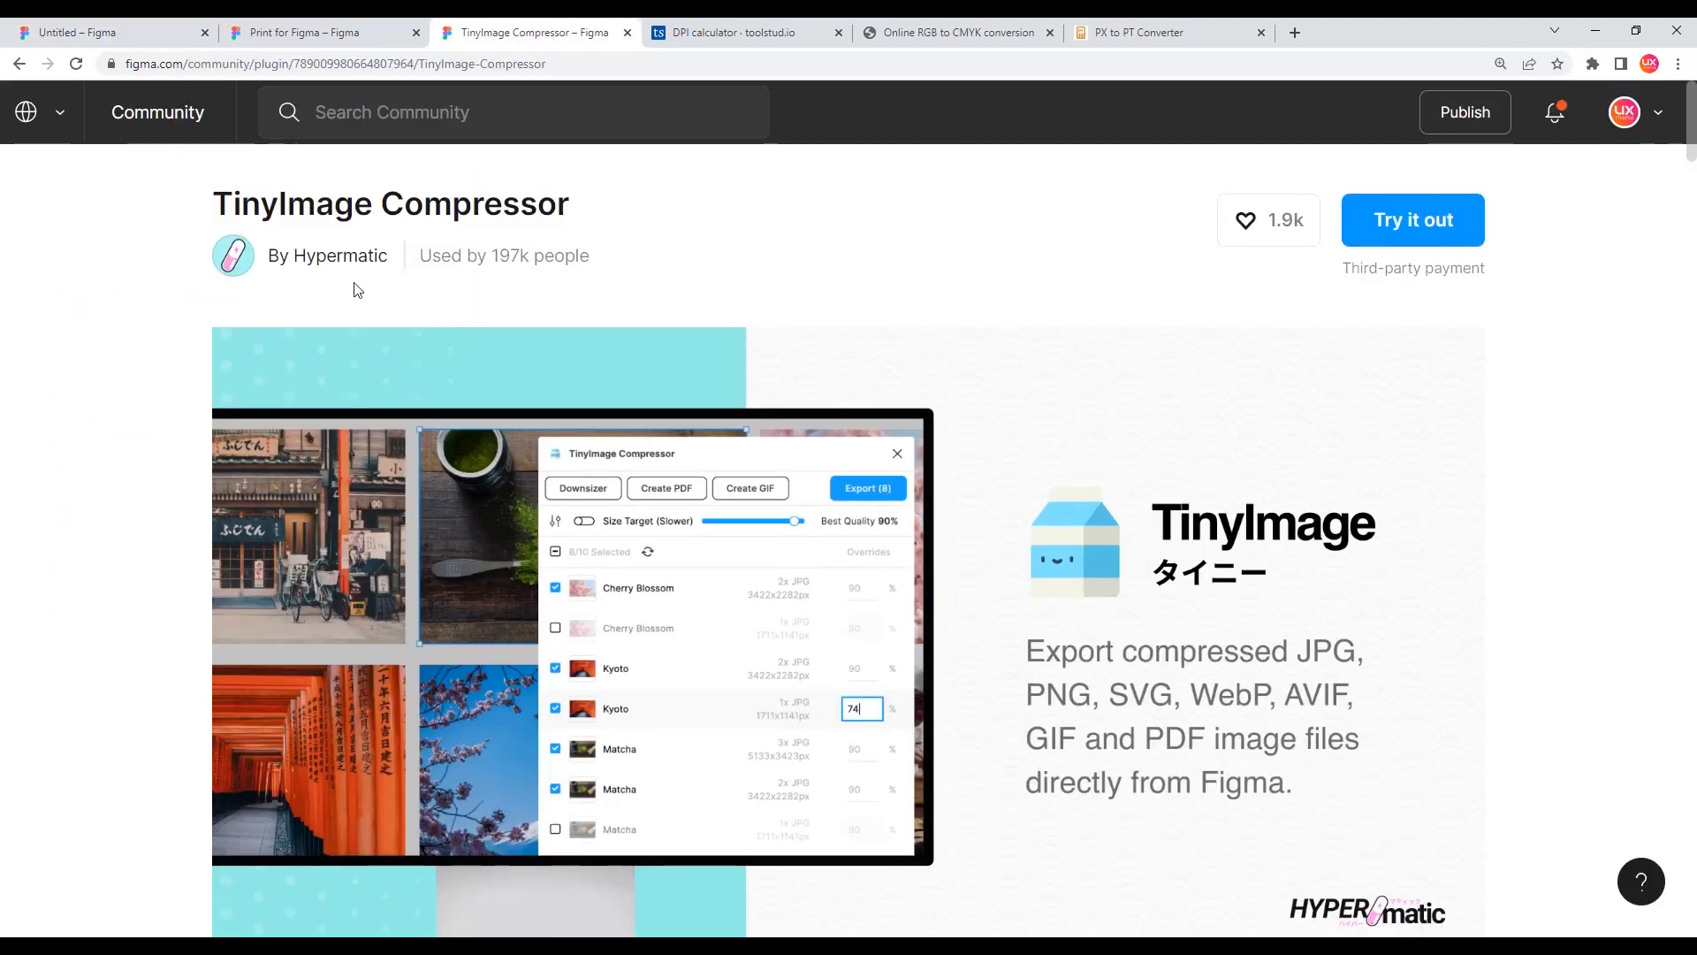
click(130, 26)
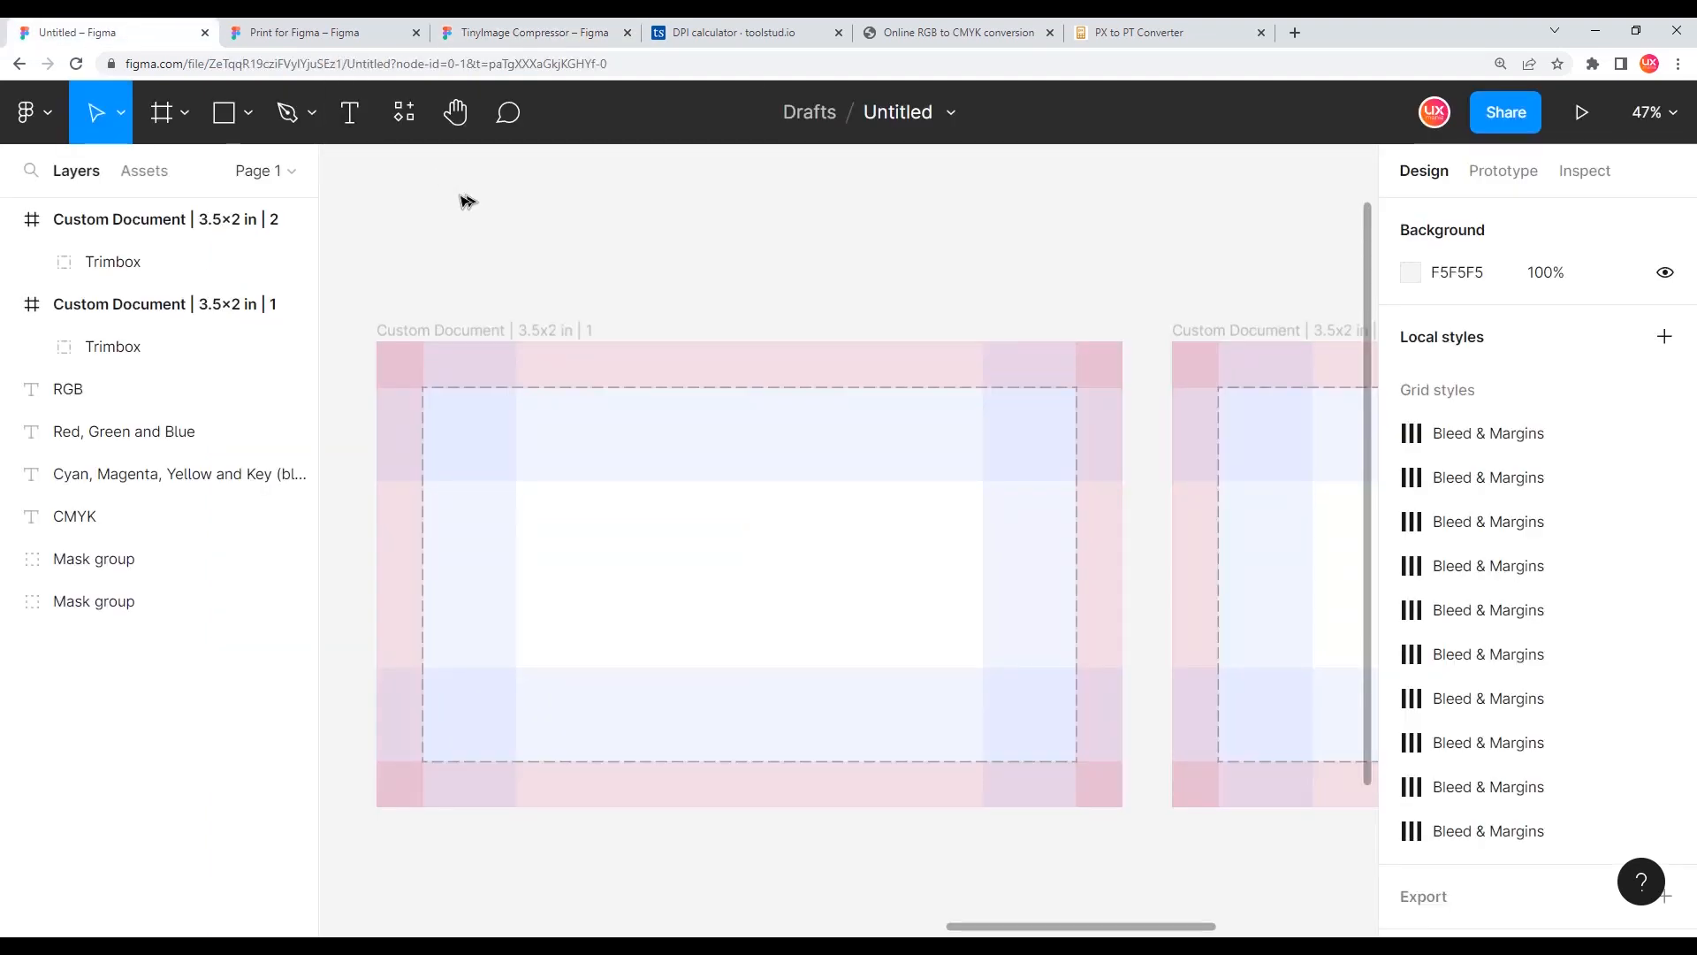
click(404, 117)
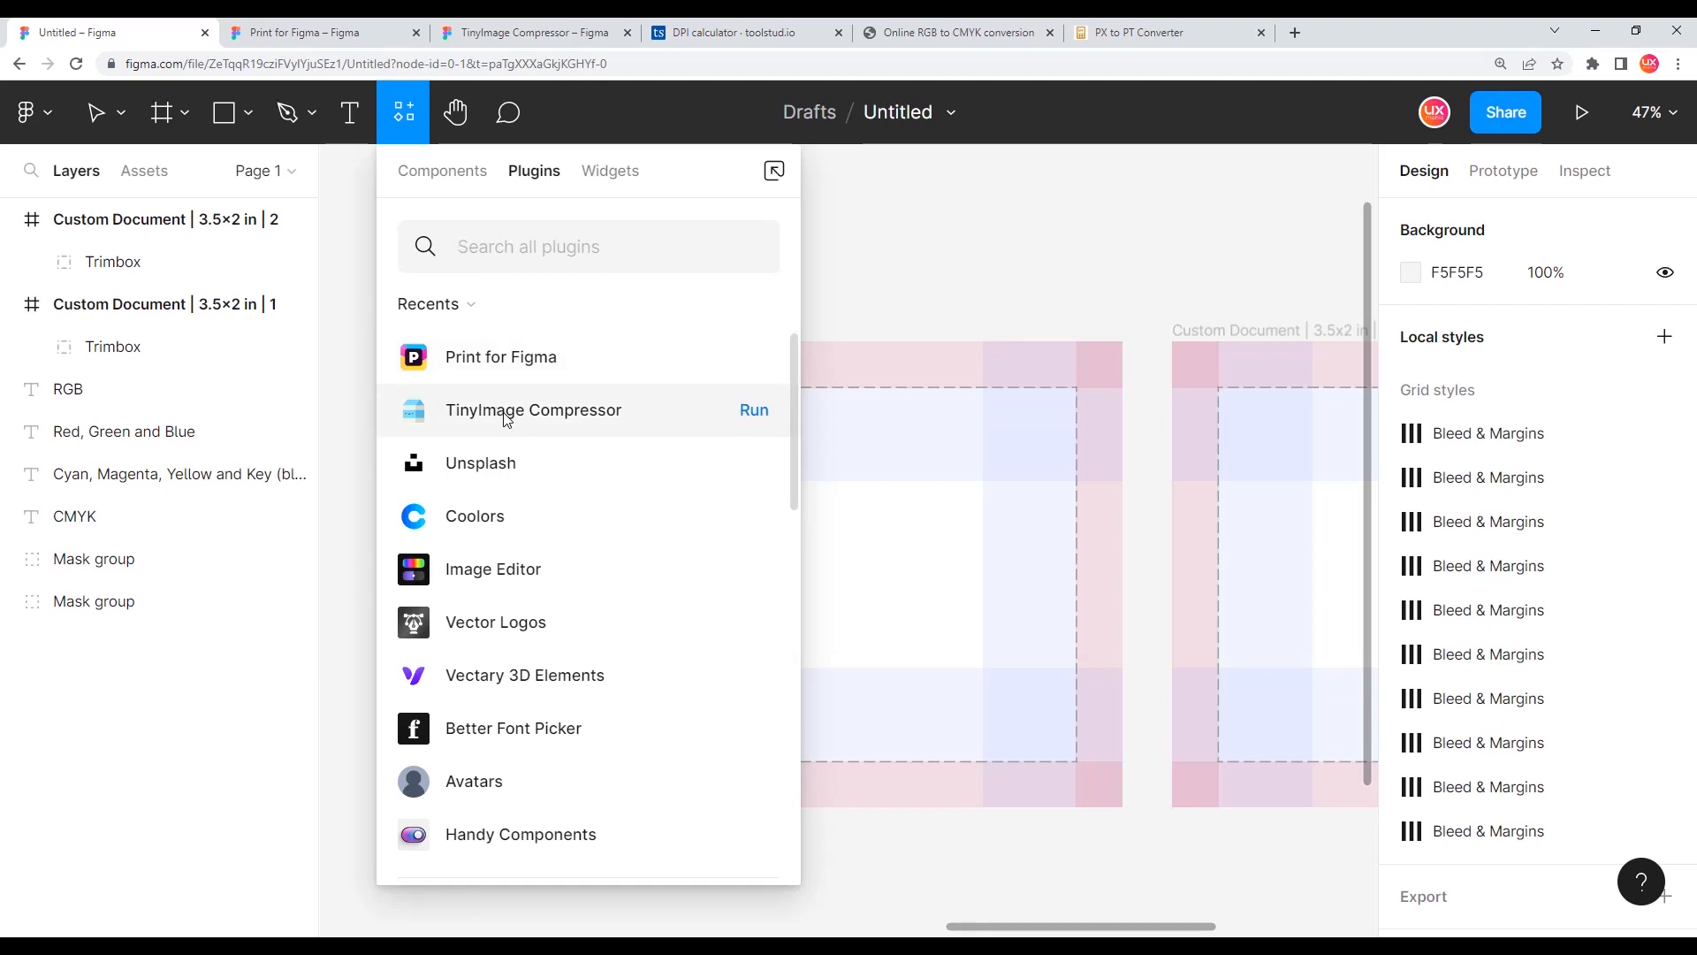
click(753, 412)
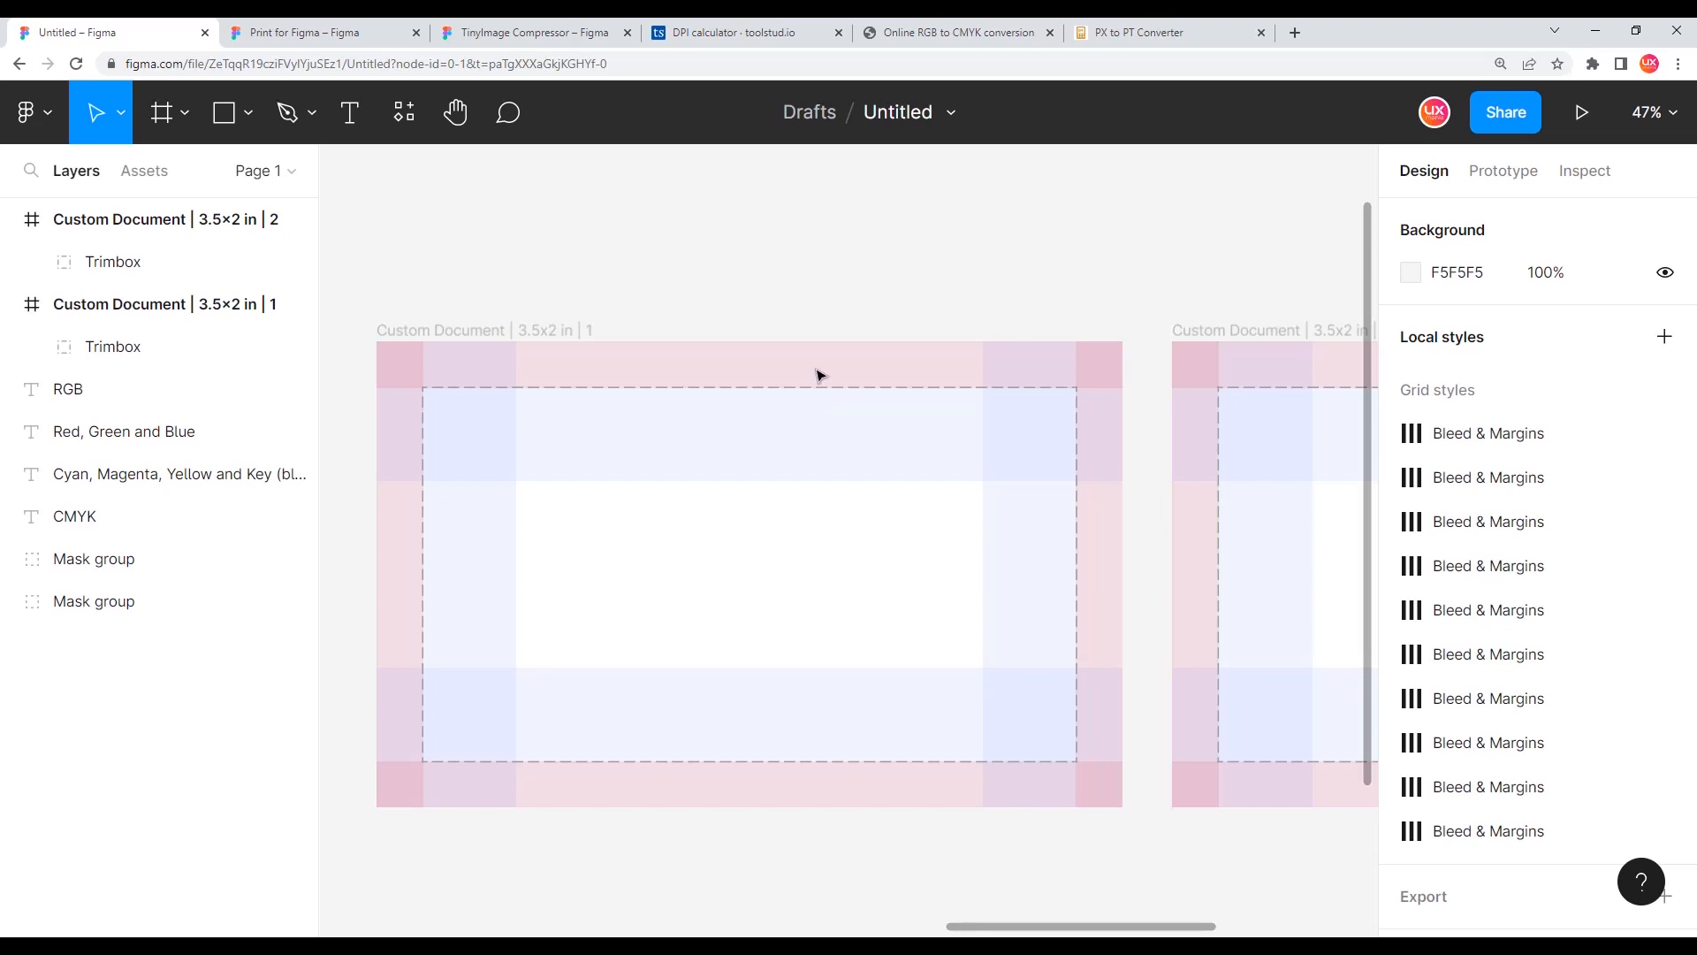
key(ctrl+alt+p)
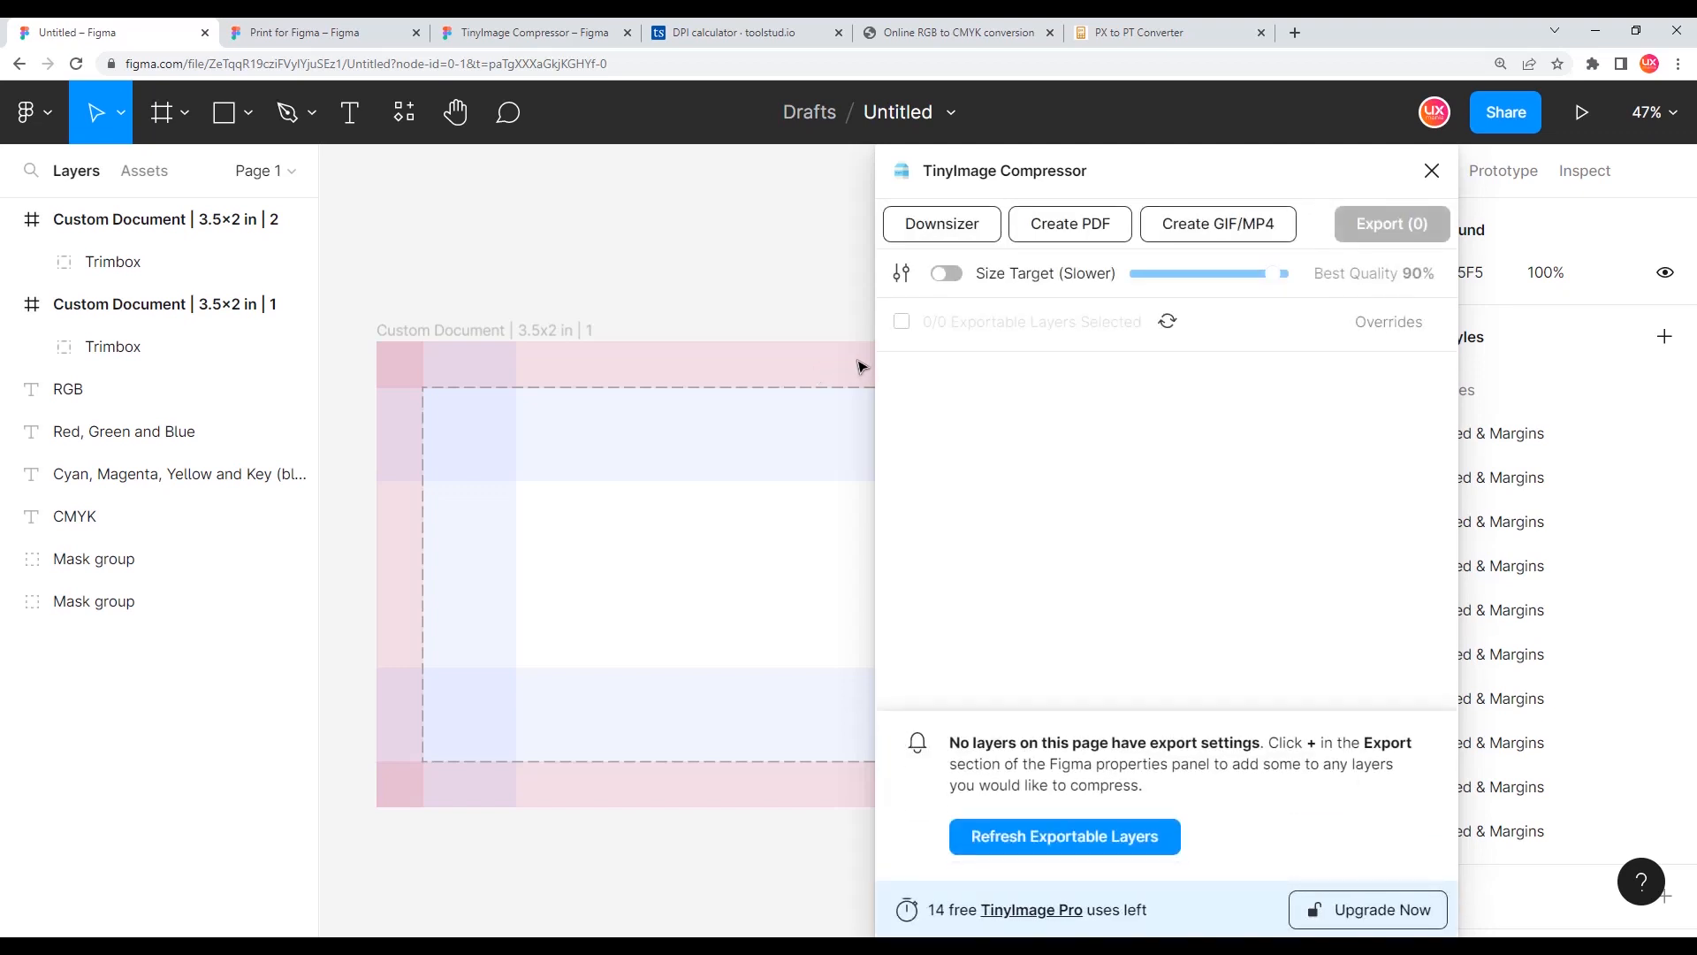
Select the first business card page and set up its PDF creation in TinyImage Compressor with the CMYK (For Print) color mode.
click(510, 329)
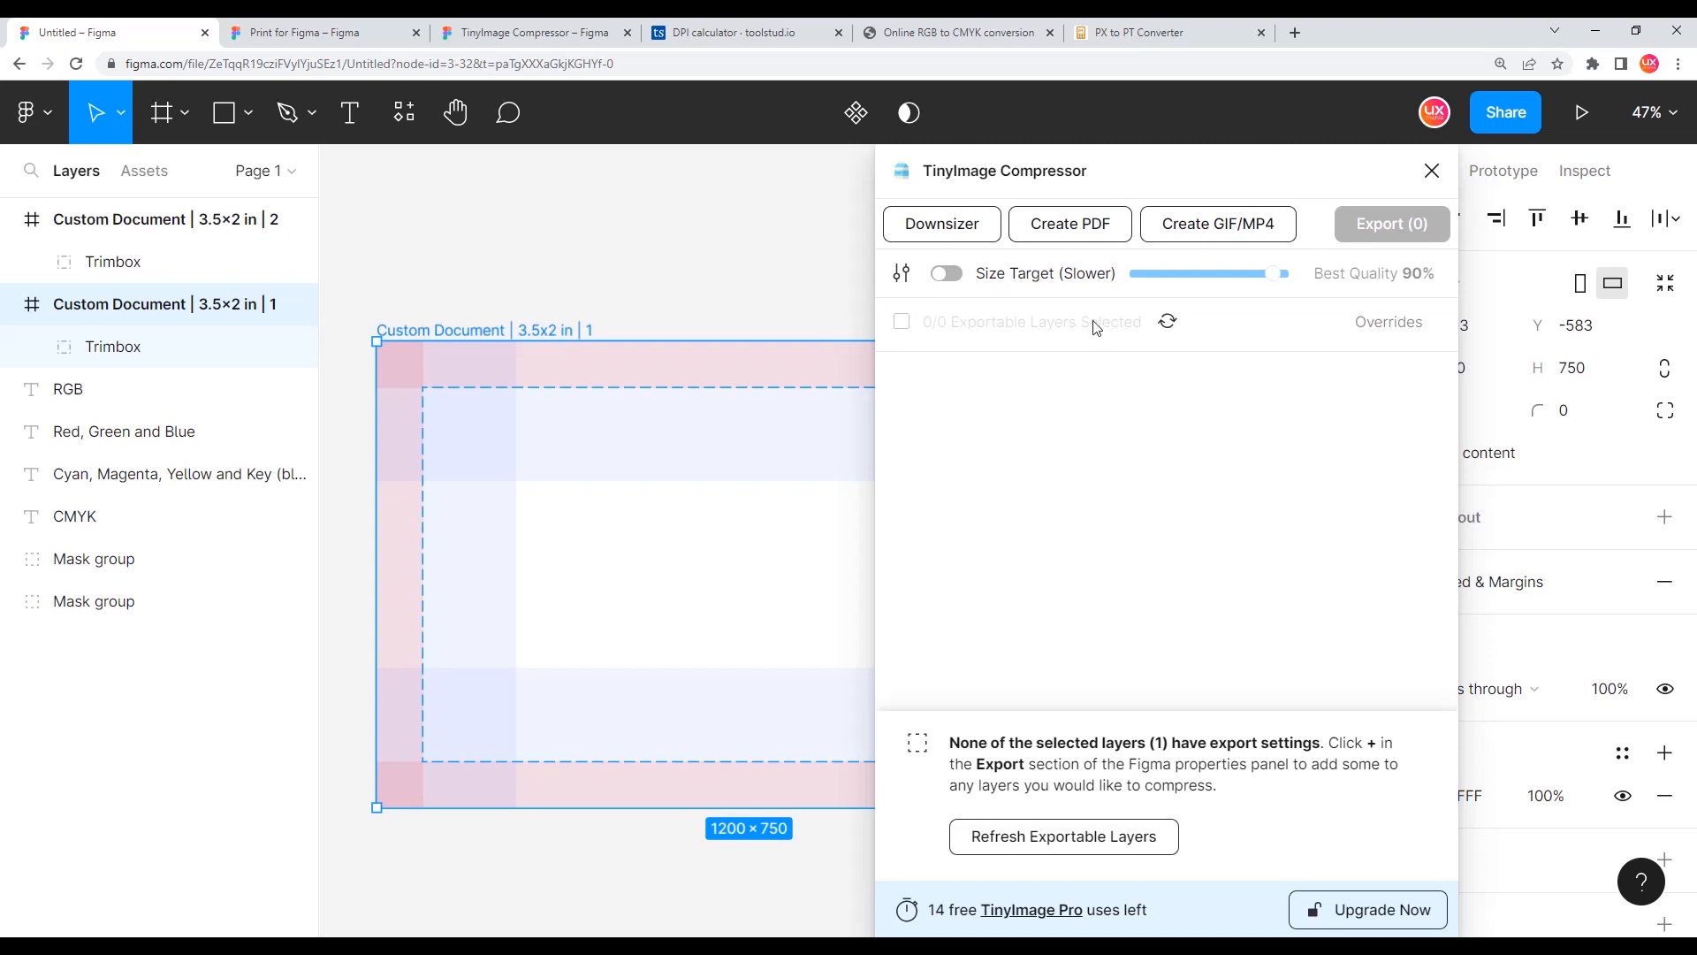
click(1078, 235)
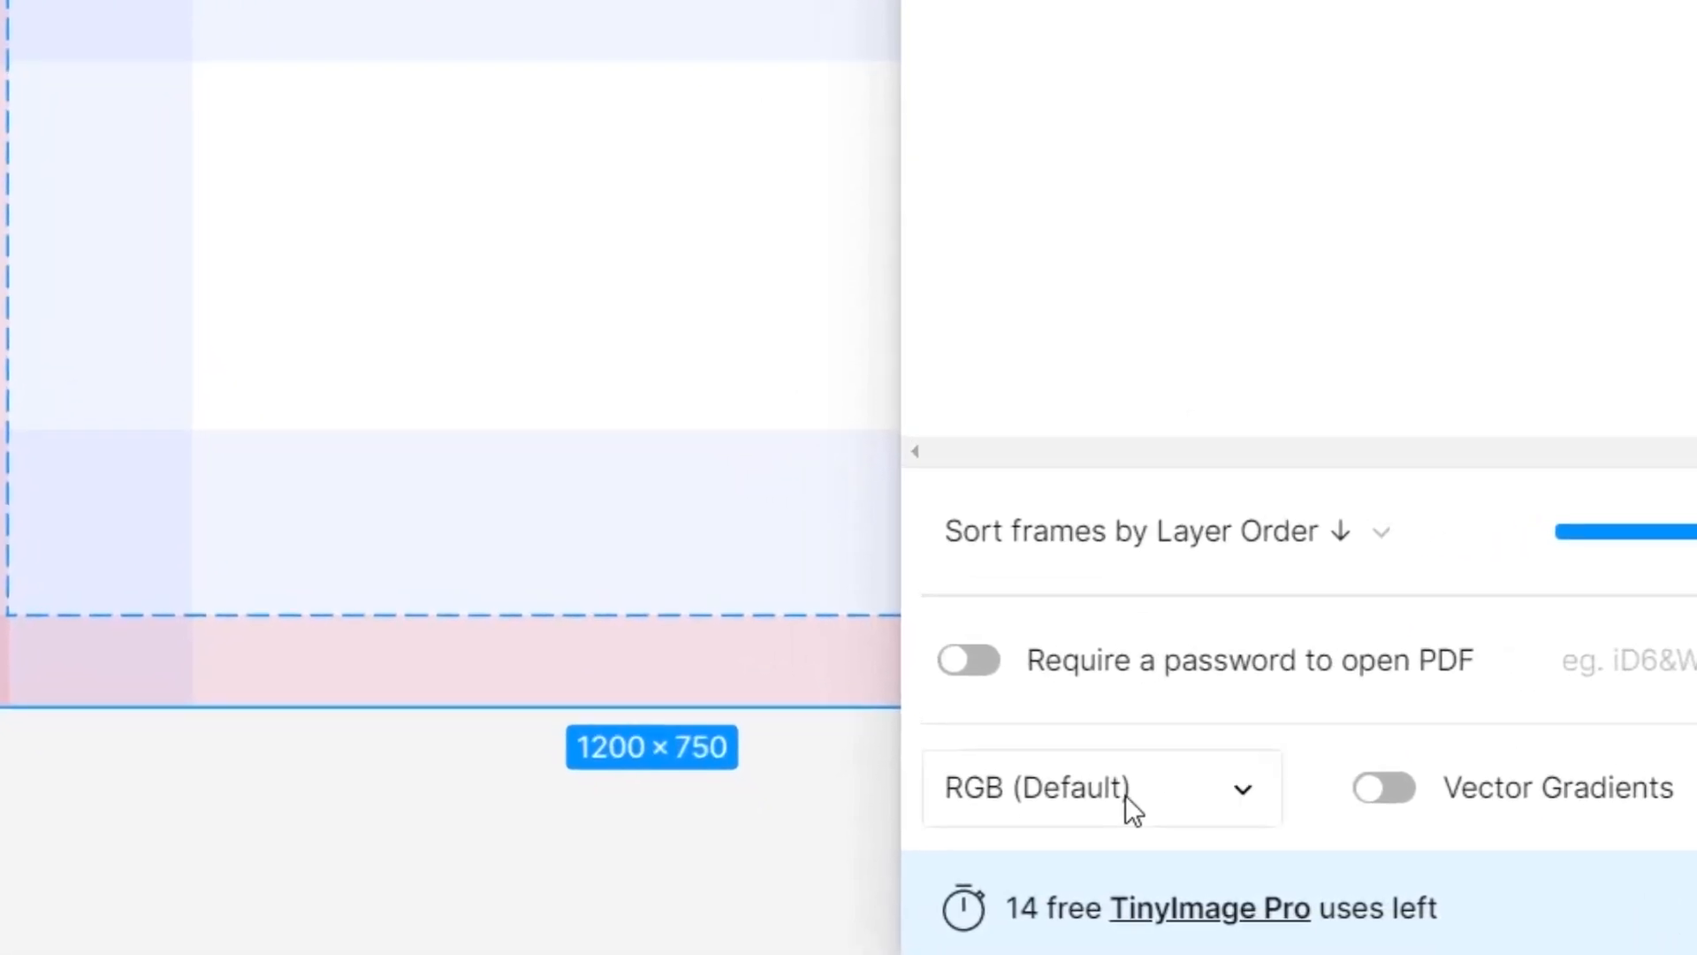
click(1242, 789)
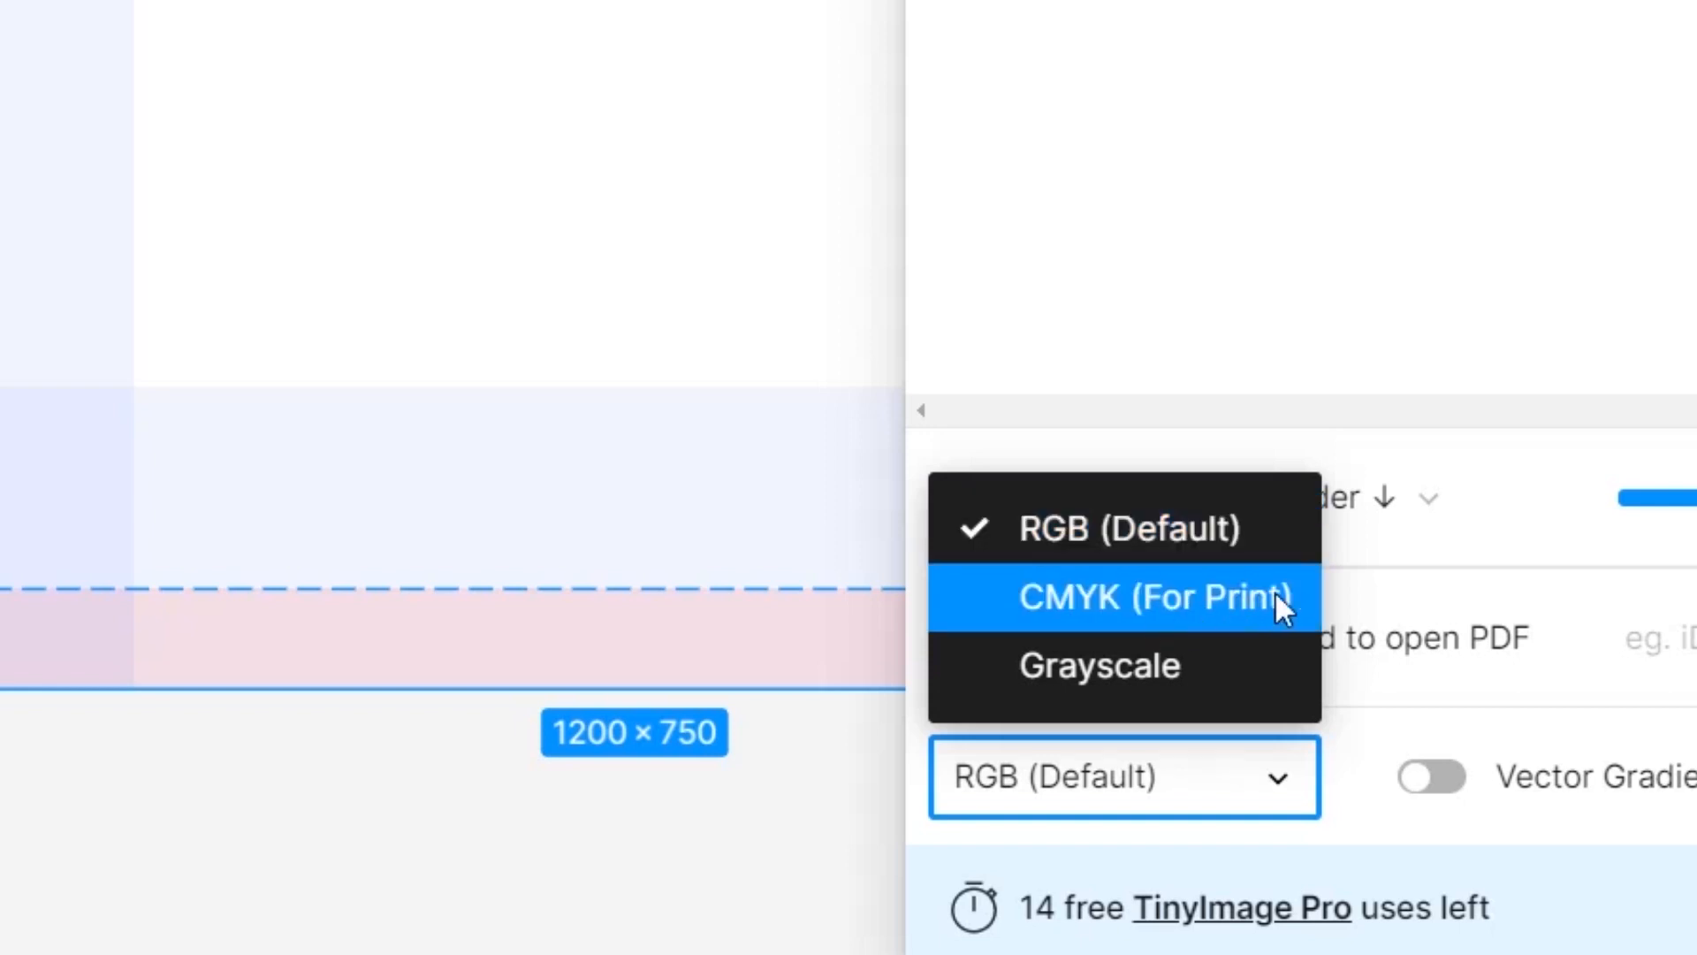
click(1208, 606)
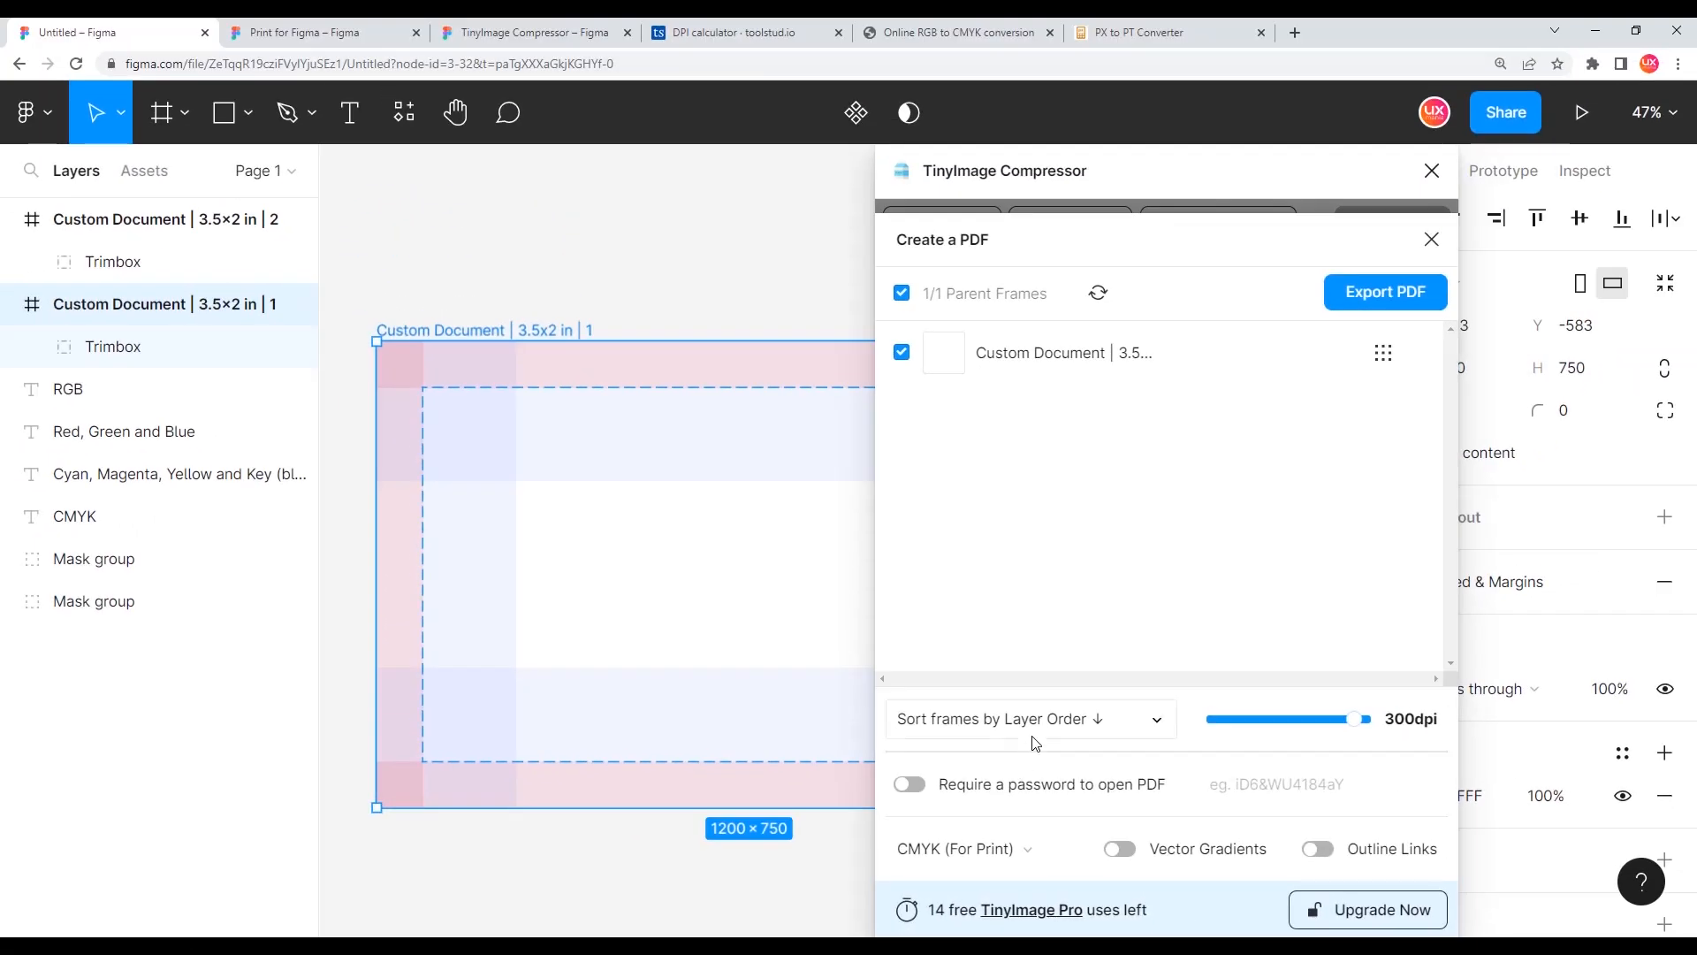
Export the first business card page as a 300 dpi CMYK PDF, close TinyImage Compressor and deselect the page.
click(1386, 293)
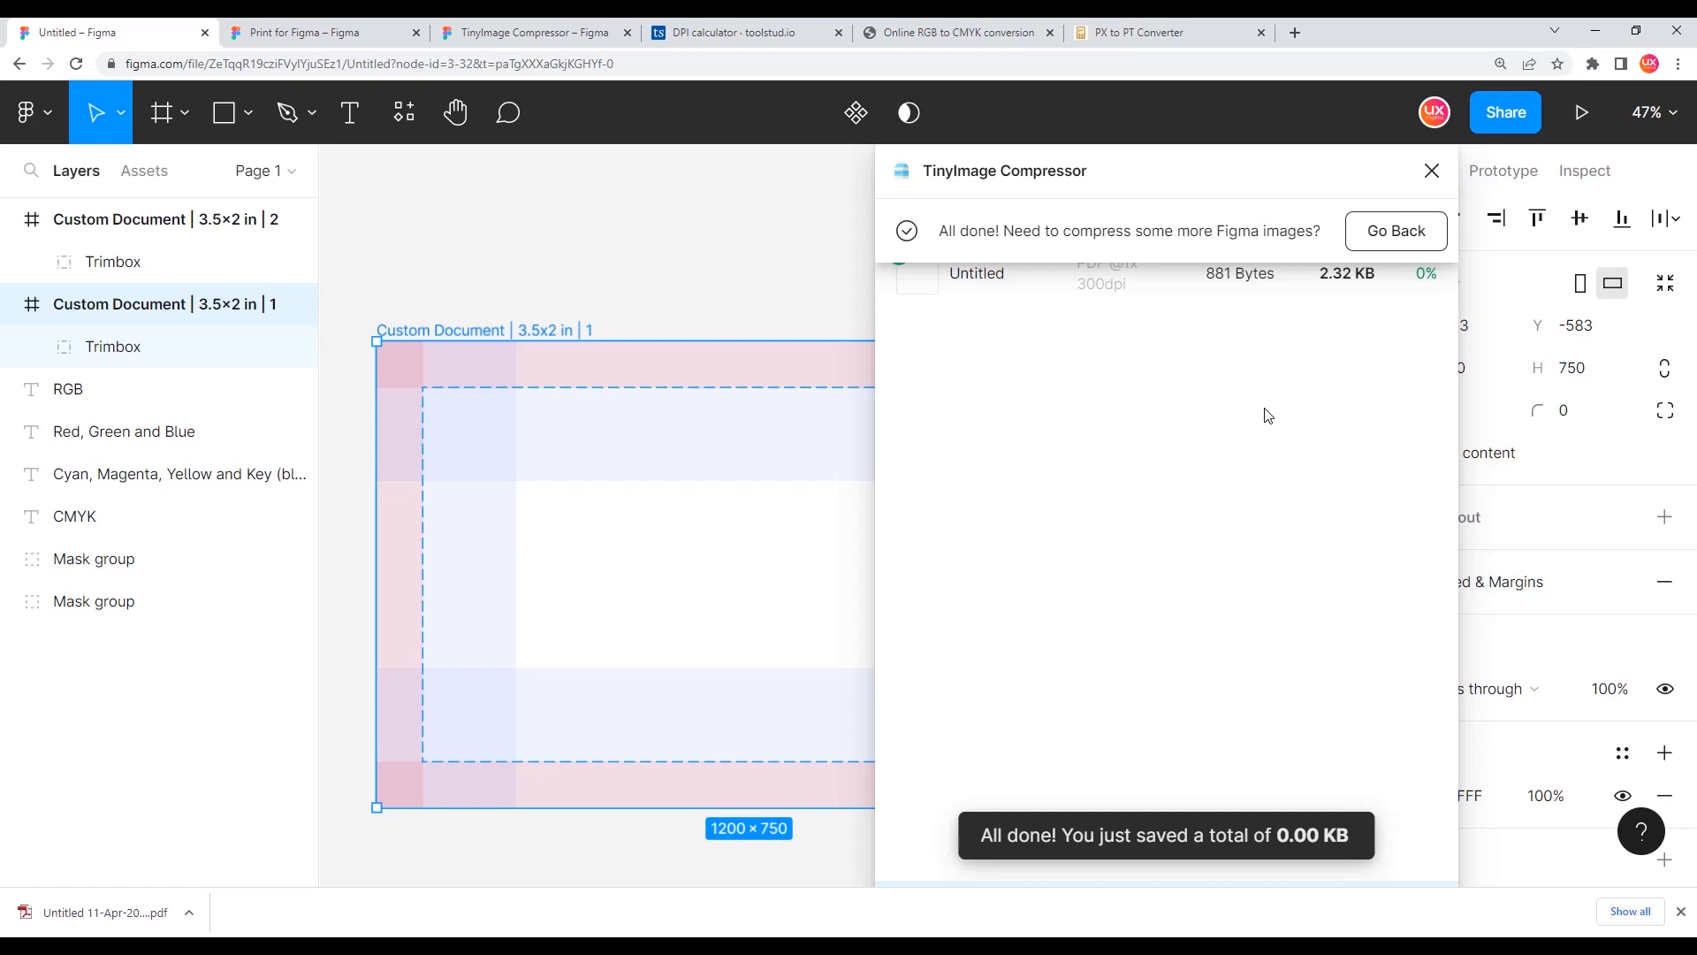
click(1432, 170)
click(930, 255)
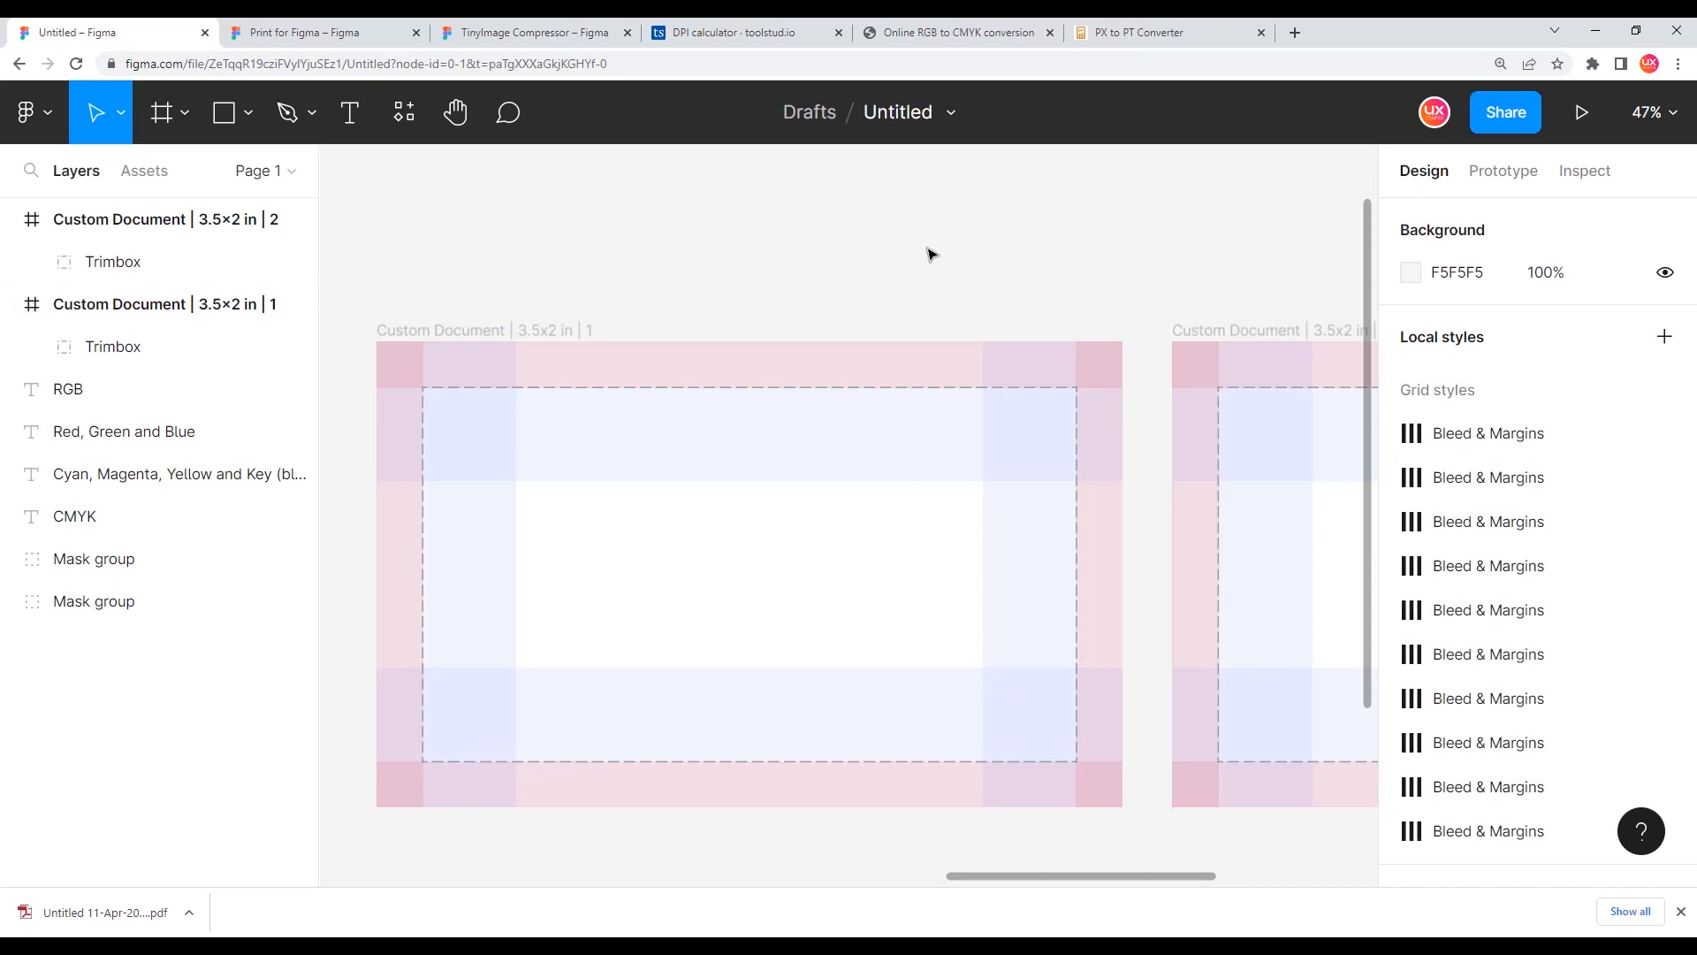